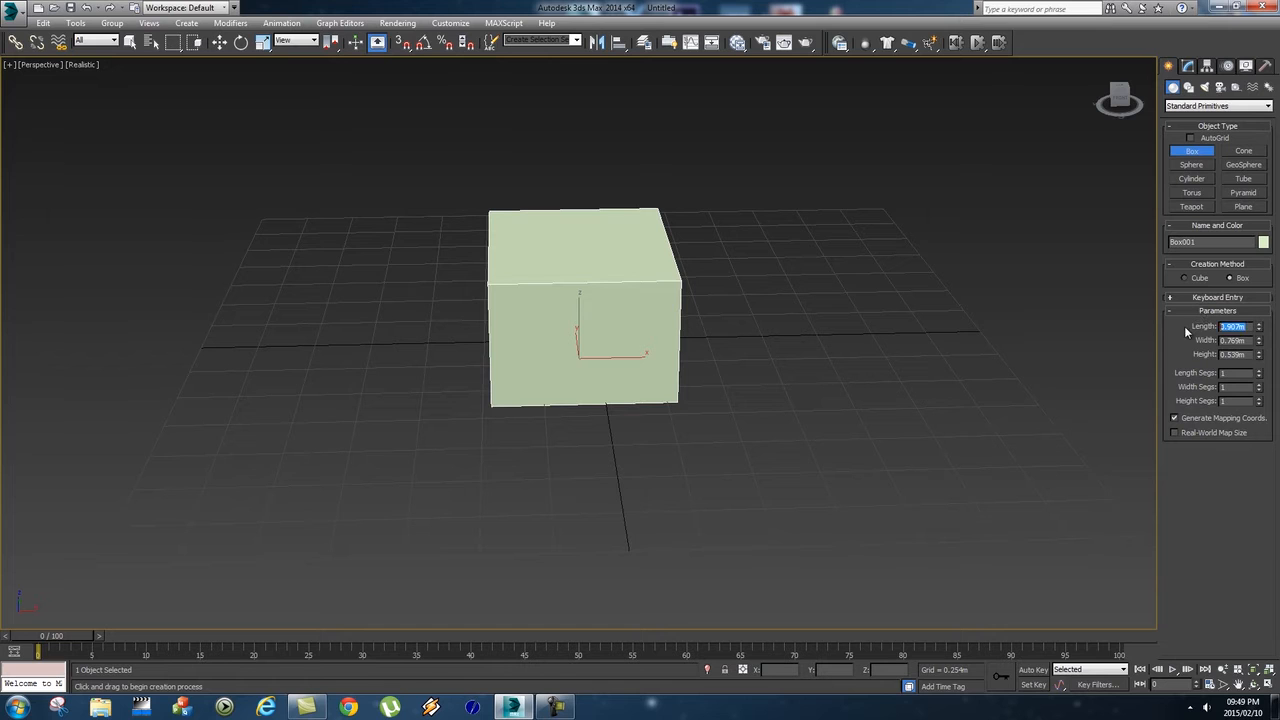
Step: Set the box's length, width and height to 1 m
key(Tab)
text(1)
key(Tab)
text(1)
key(Return)
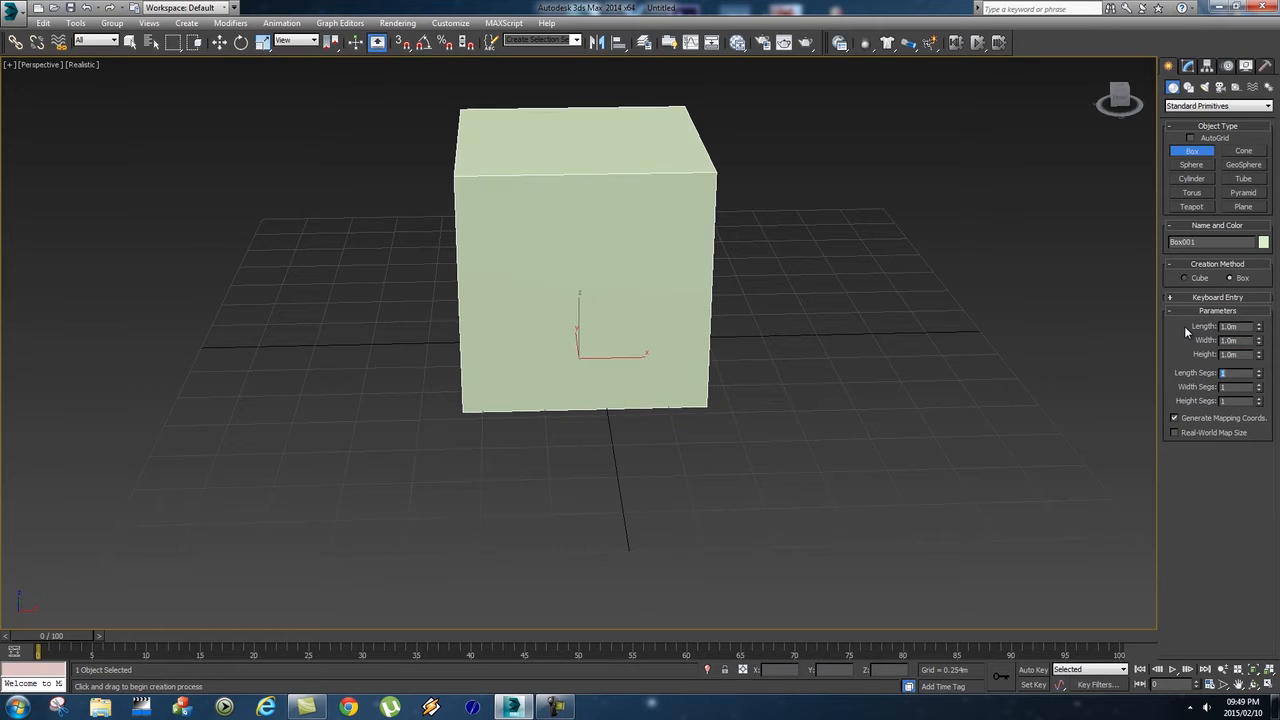
Step: Finish box creation and convert the green box to an Editable Poly
alt+middle_drag(480, 337, 544, 367)
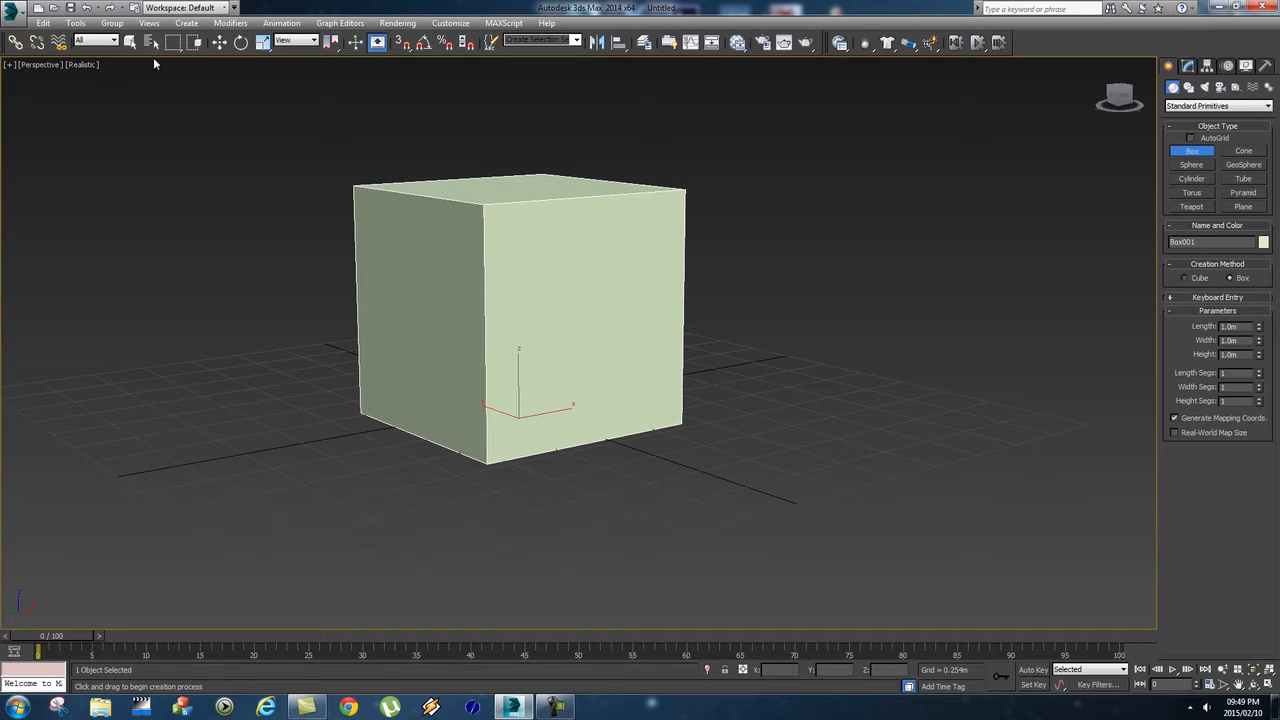
click(130, 41)
alt+middle_drag(752, 287, 572, 275)
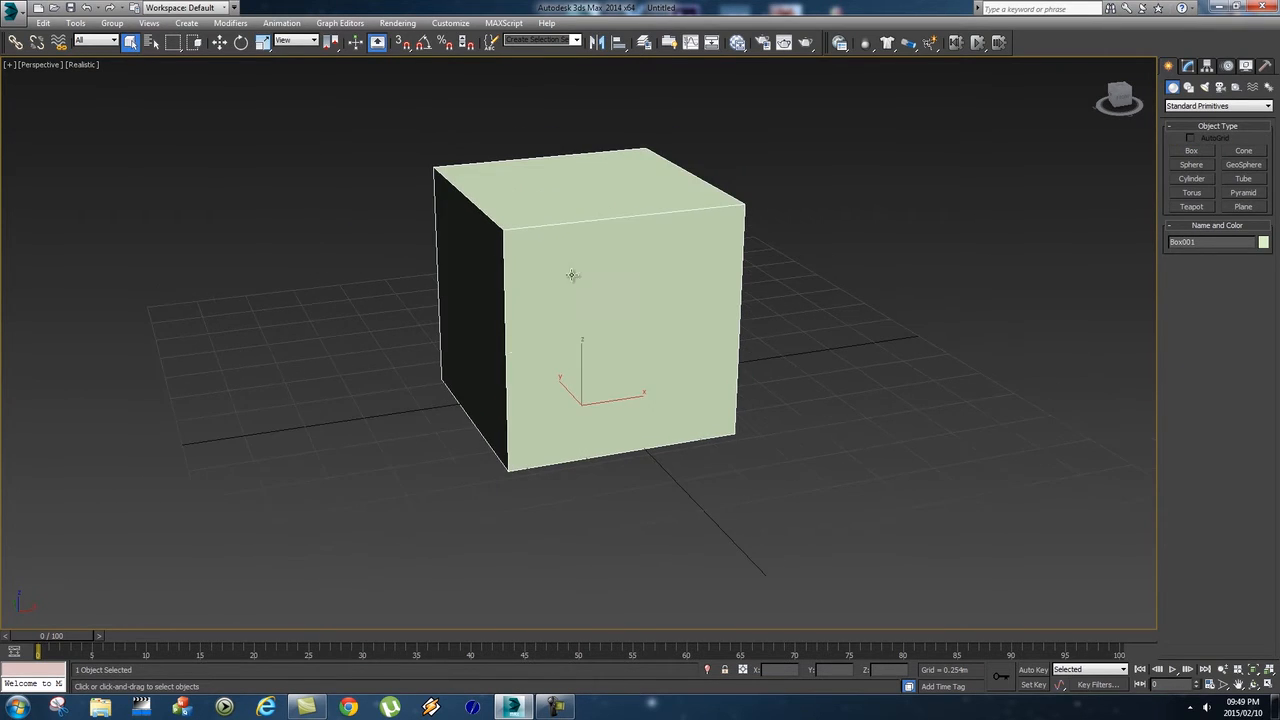
right_click(636, 290)
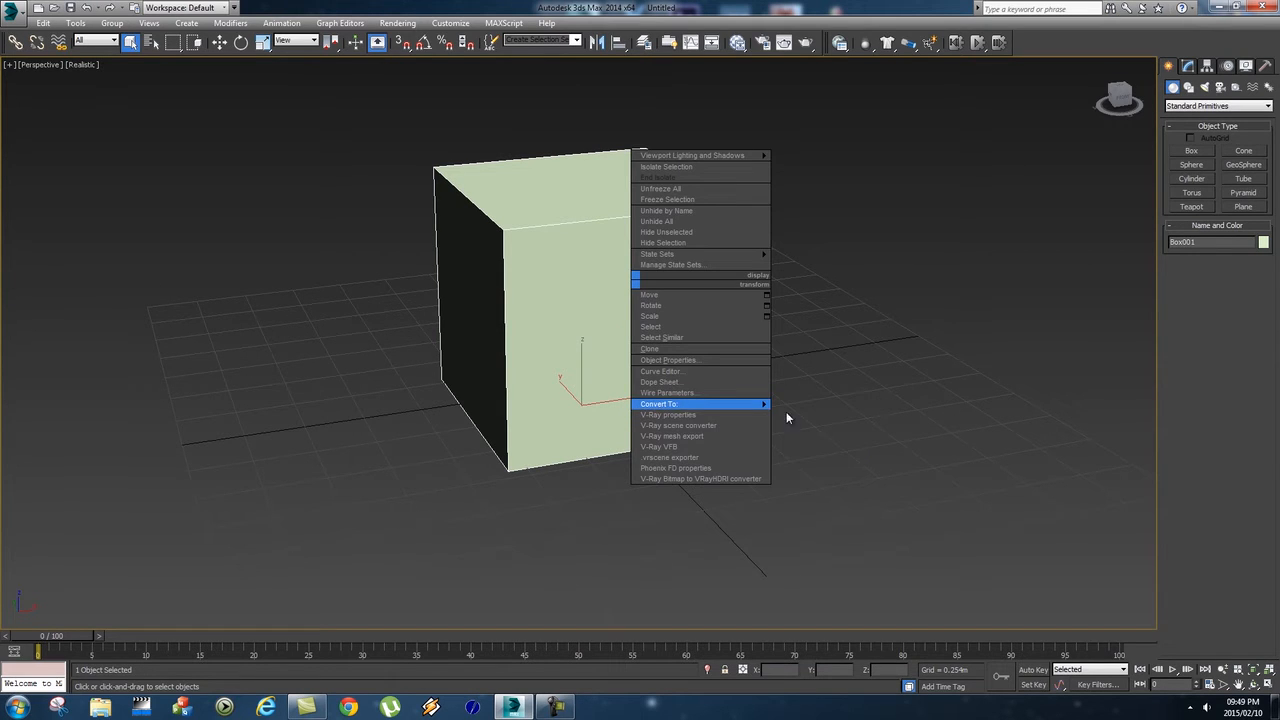
mouse_move(743, 405)
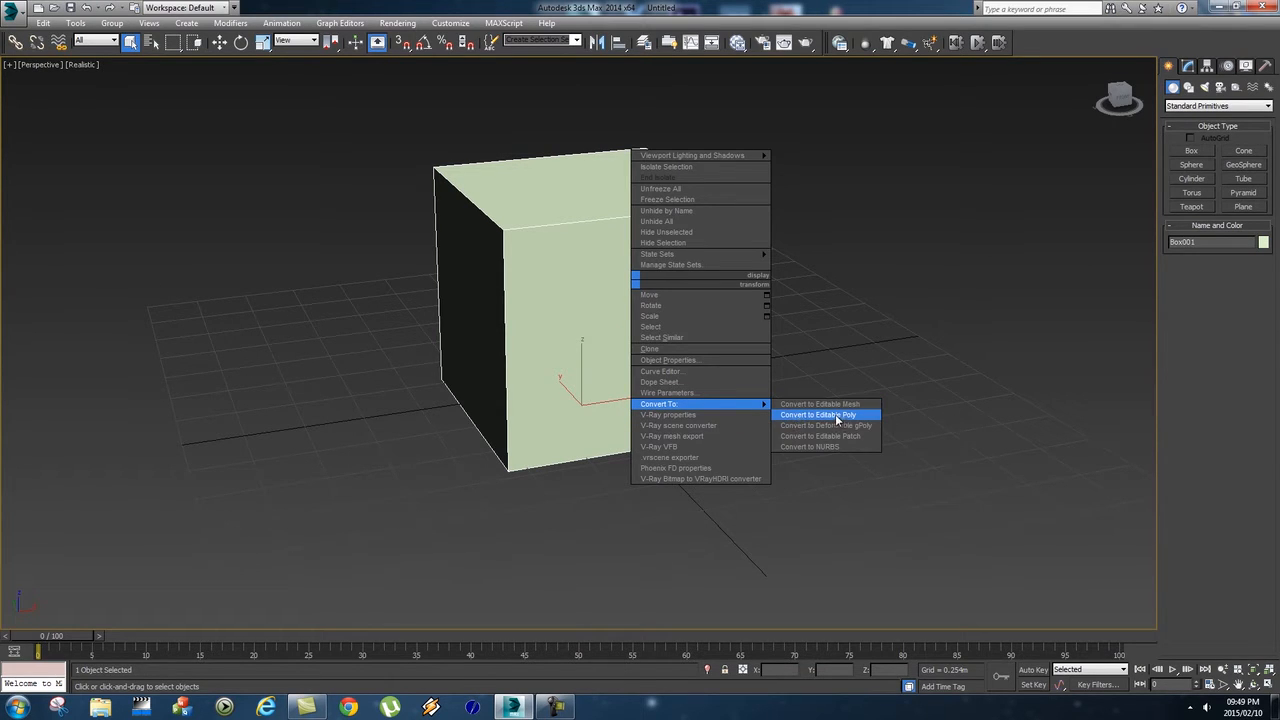
click(832, 415)
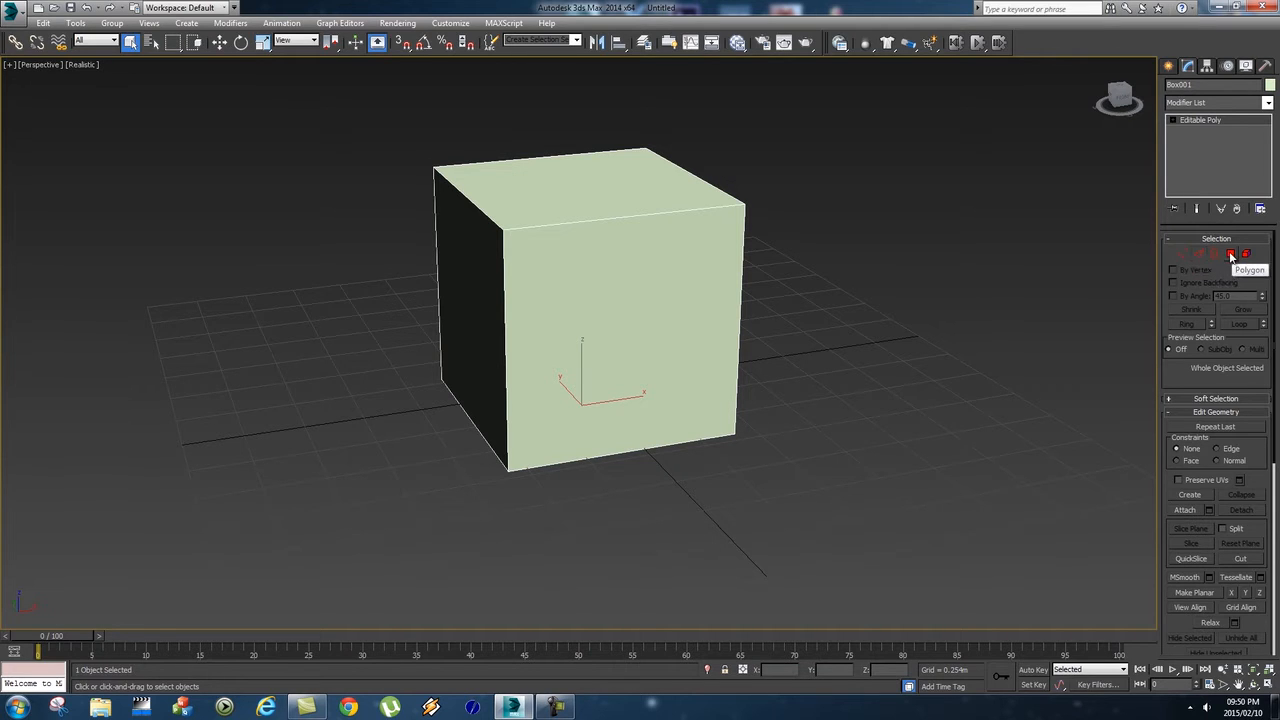
Step: Switch to vertex level and select several of the box's corner vertices one at a time, ending with the near top corner
click(1183, 255)
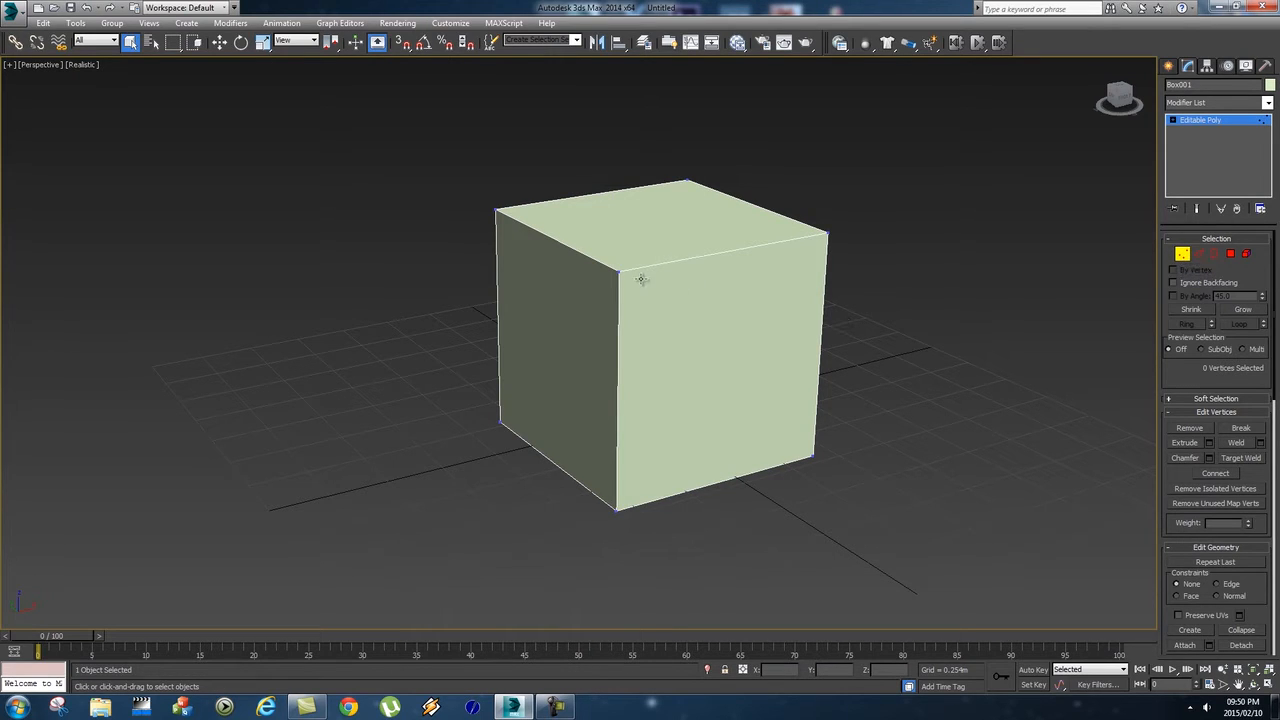
click(688, 184)
click(828, 236)
click(812, 456)
click(615, 509)
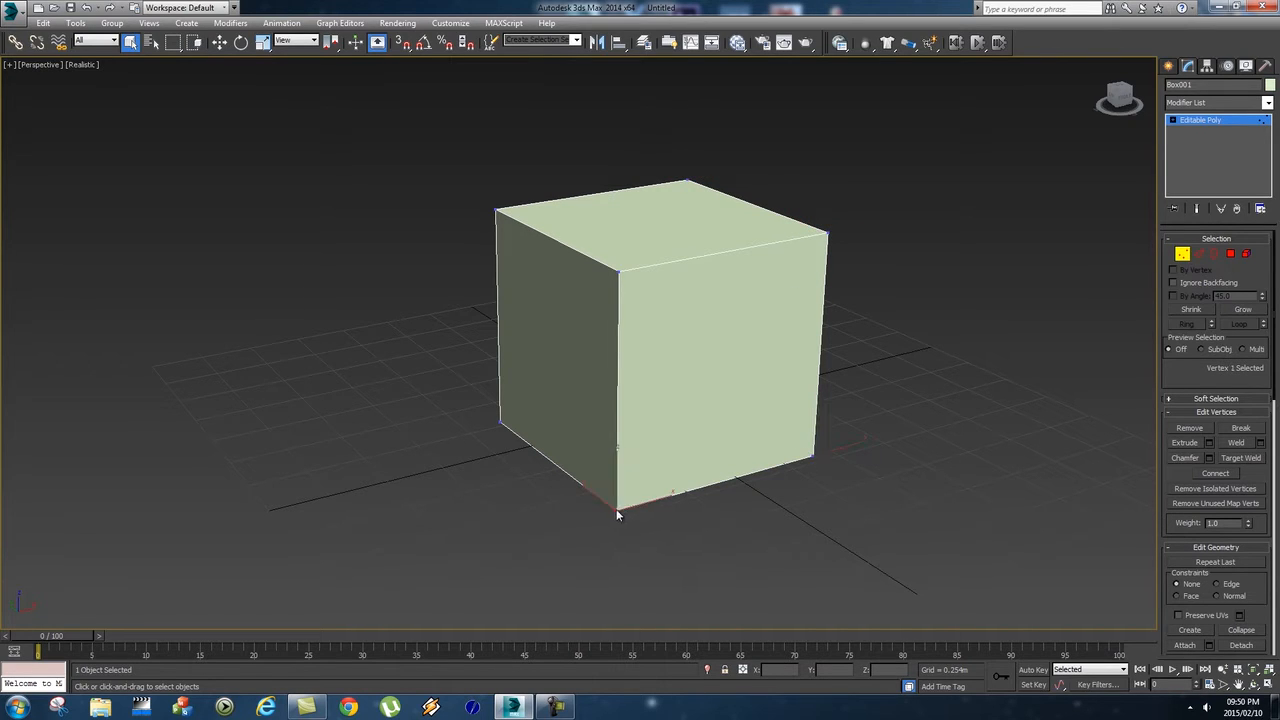
click(619, 274)
click(826, 236)
click(619, 271)
Step: Lower the near top corner vertex and a neighbouring top corner vertex along the Z axis, one at a time
click(220, 43)
click(622, 232)
click(619, 272)
drag(620, 222, 624, 356)
alt+middle_drag(624, 356, 791, 272)
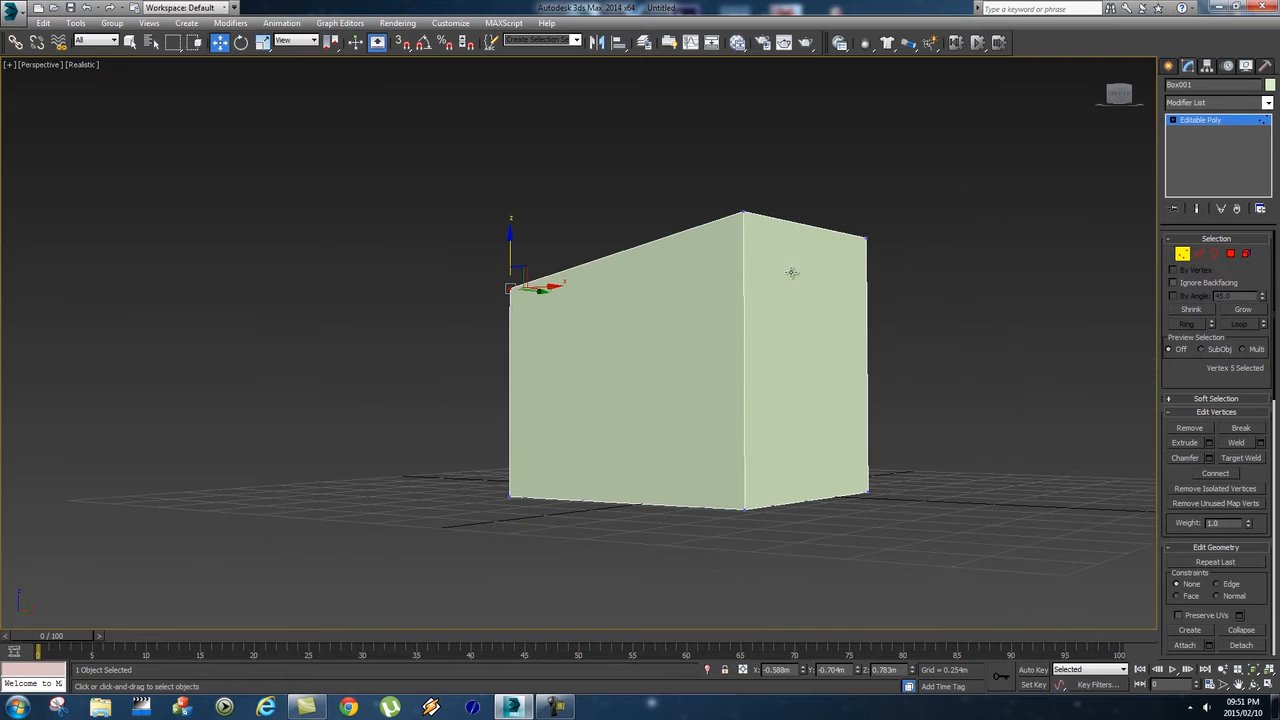
click(744, 212)
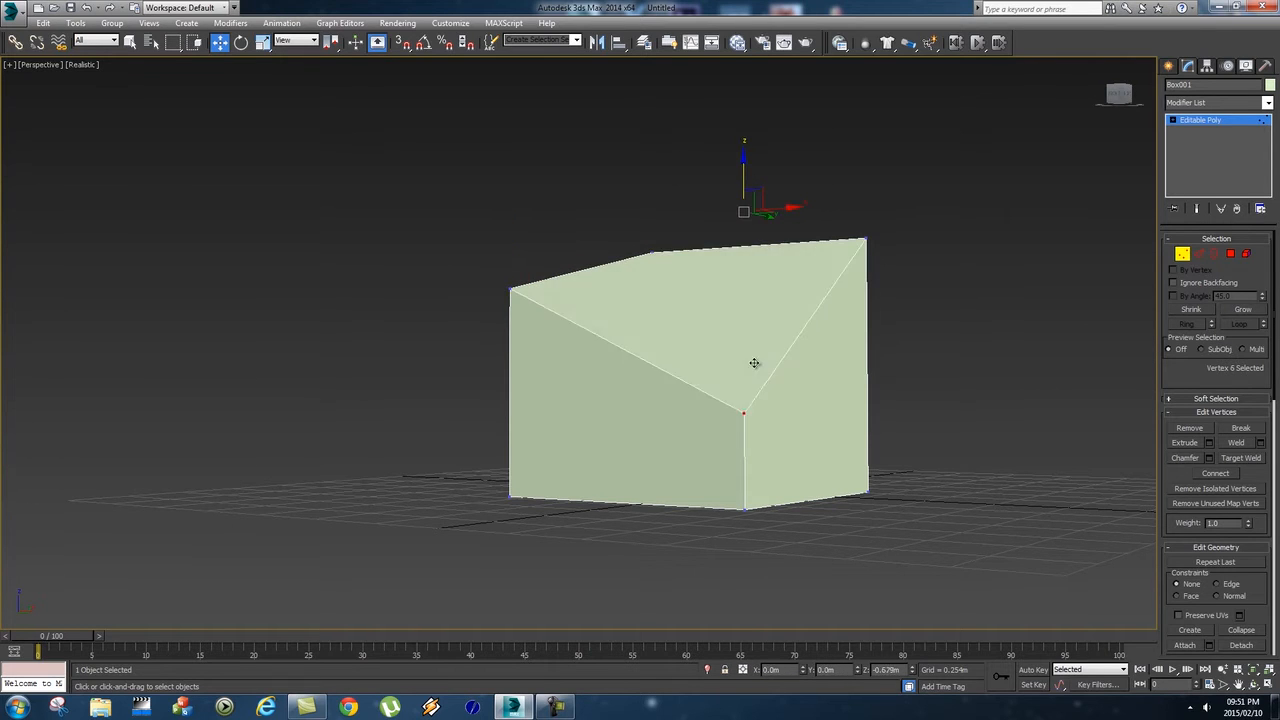
alt+middle_drag(757, 283, 490, 346)
Step: Select two top corner vertices together and move the pair vertically
click(497, 348)
ctrl+click(800, 247)
drag(658, 250, 670, 317)
mouse_move(671, 318)
alt+middle_down()
mouse_move(680, 391)
mouse_move(690, 330)
mouse_move(749, 337)
mouse_move(693, 314)
alt+middle_up()
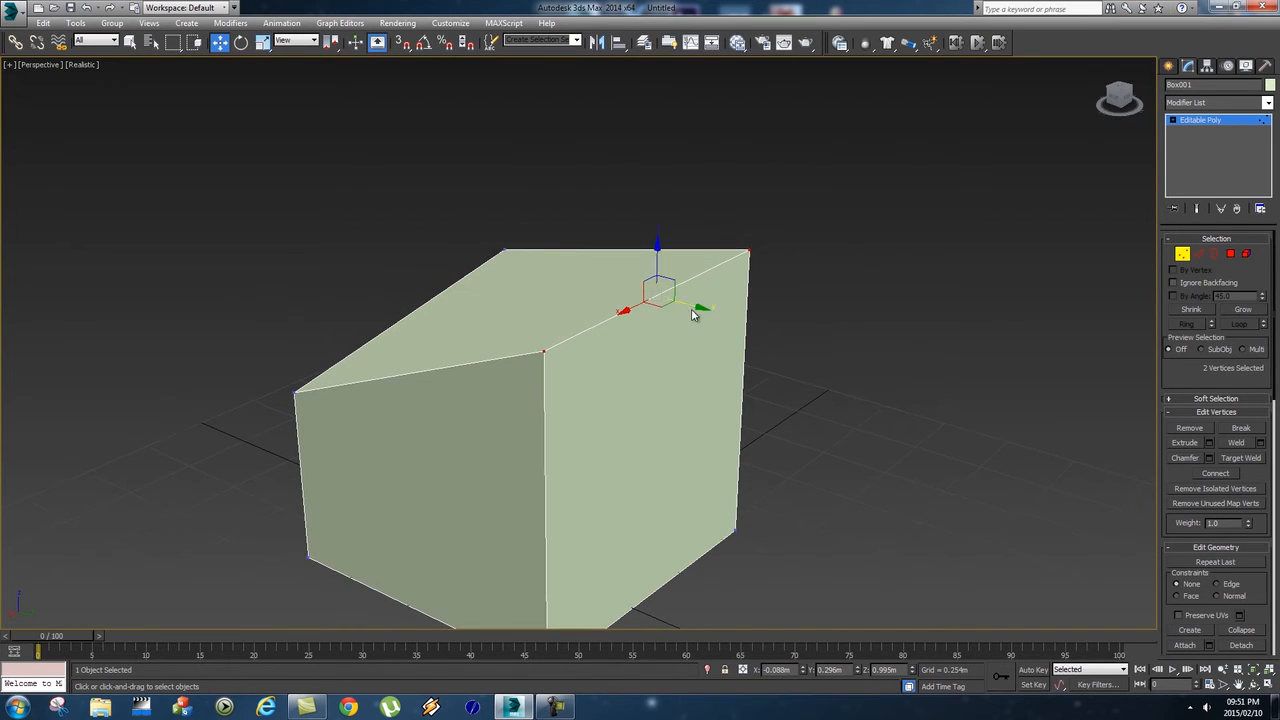
Step: Rotate the two selected top vertices slightly about their shared centre and activate the Scale tool
key(e)
drag(678, 312, 646, 306)
key(r)
scroll(820, 337, down, 1)
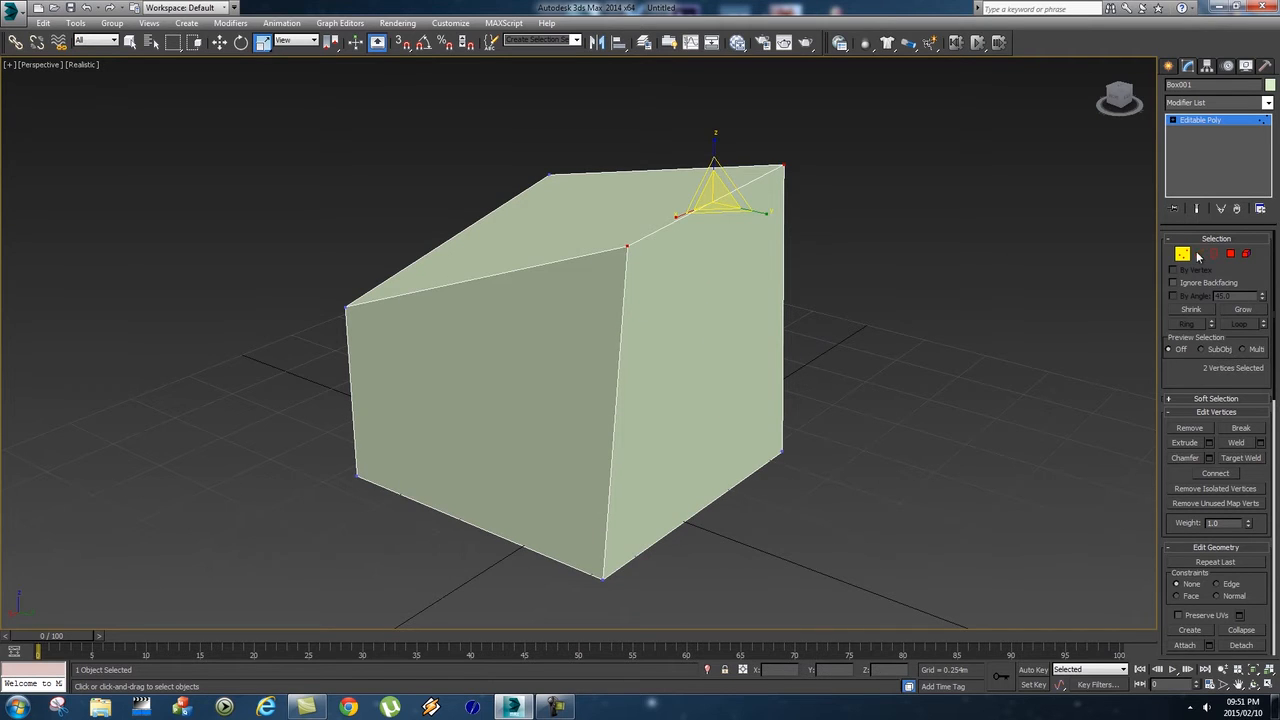
Step: Switch to edge level and select individual vertical and bottom edges of the box one at a time
click(1200, 256)
click(716, 195)
click(617, 397)
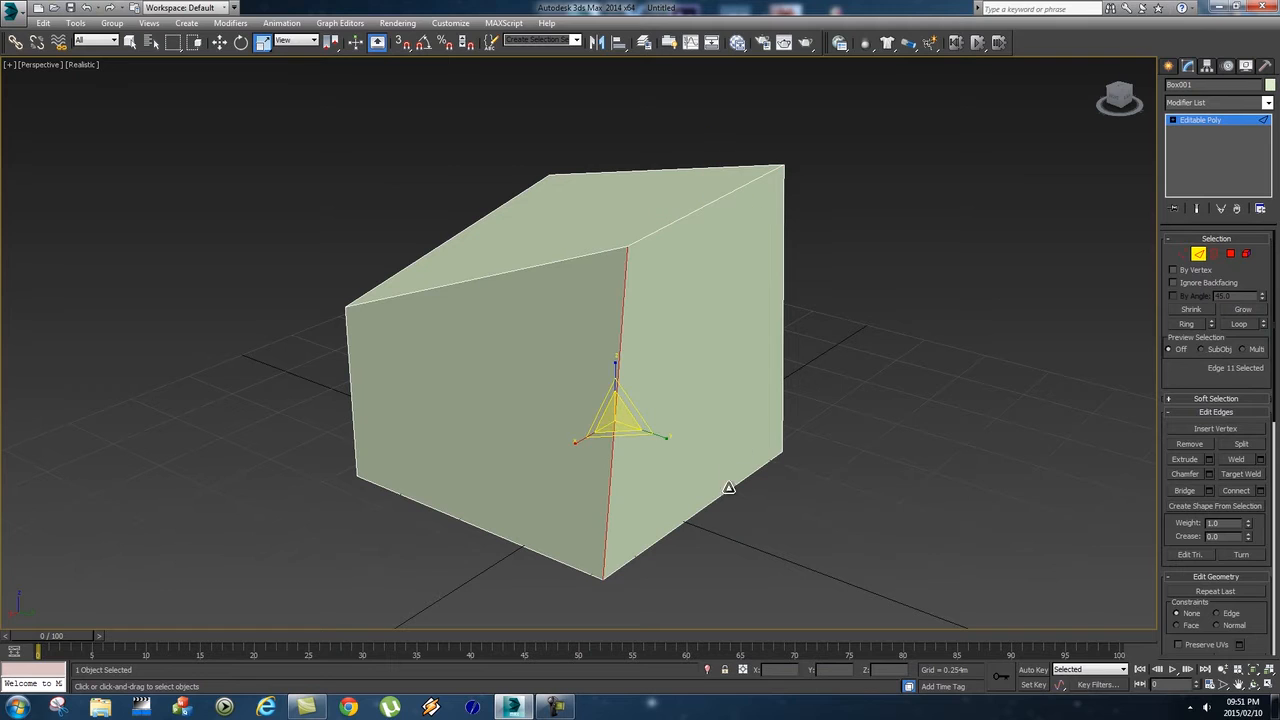
click(728, 487)
click(784, 365)
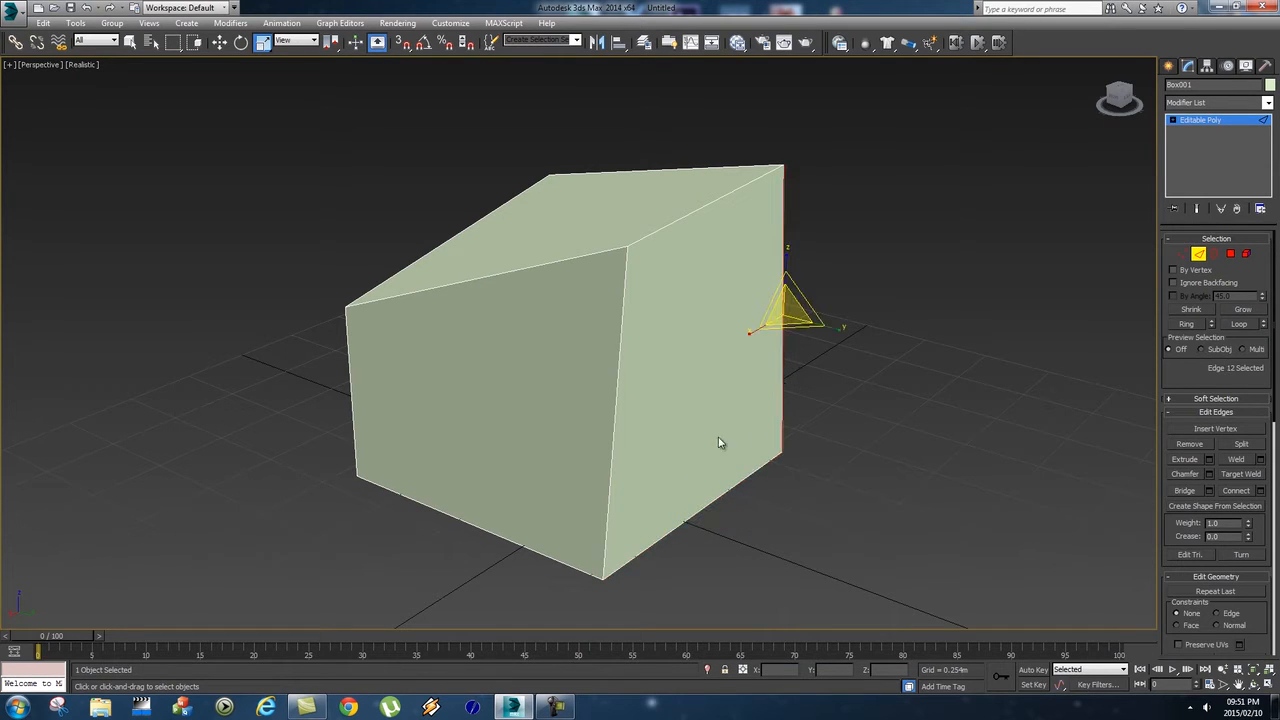
Step: Raise the near edge of the sloped top face along Z, rotate it slightly and scale it down
click(553, 270)
key(w)
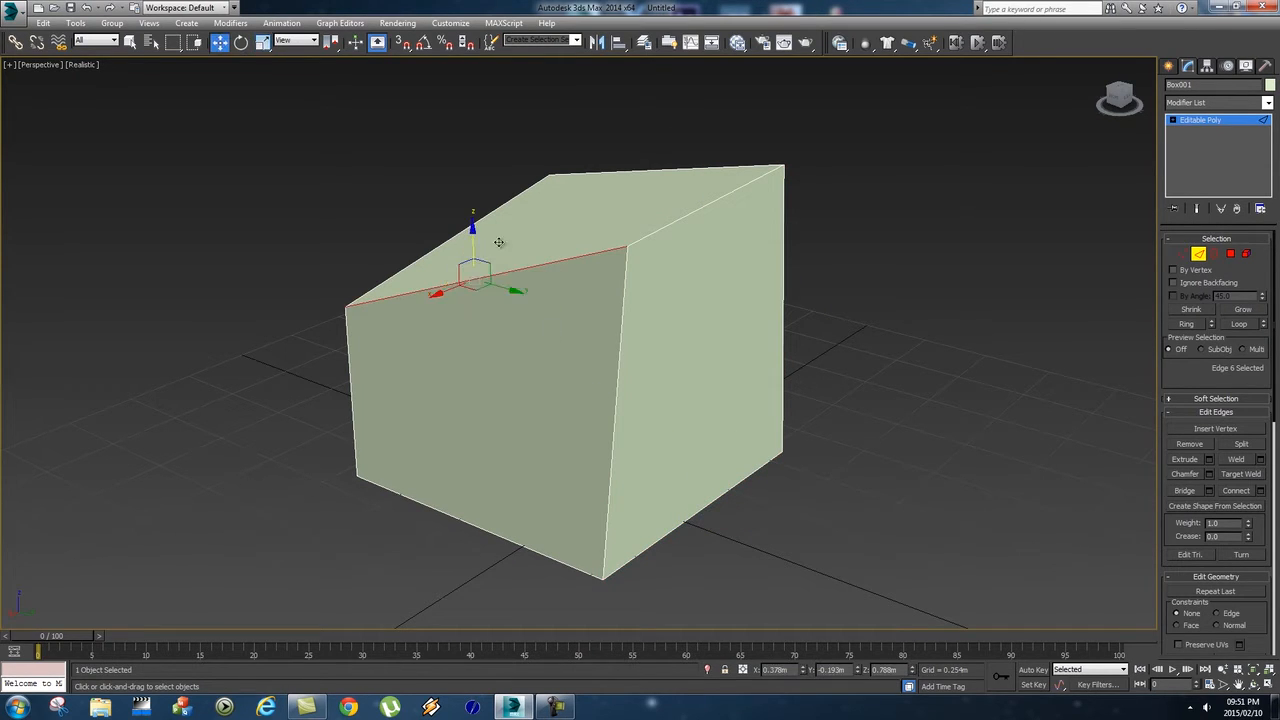
mouse_move(472, 228)
mouse_down()
mouse_move(474, 290)
mouse_move(477, 213)
mouse_up()
key(e)
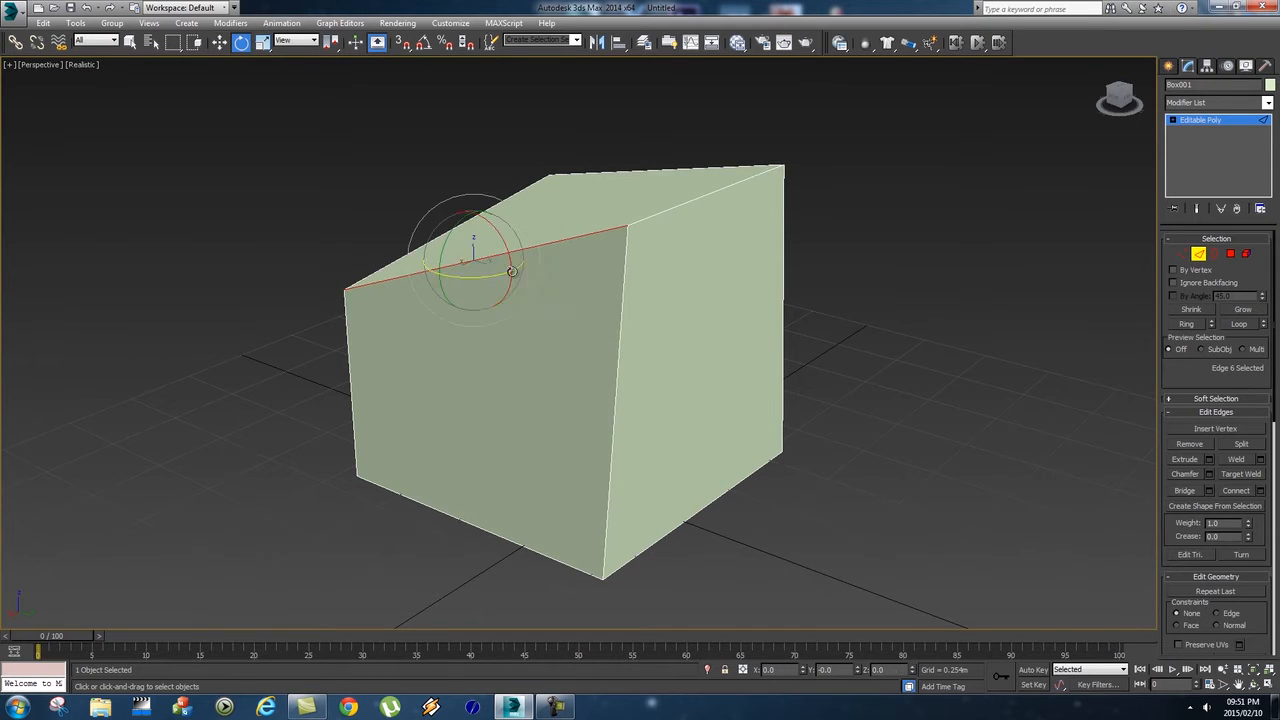
mouse_move(495, 274)
mouse_down()
mouse_move(434, 277)
mouse_move(500, 277)
mouse_move(439, 301)
mouse_move(489, 264)
mouse_up()
key(r)
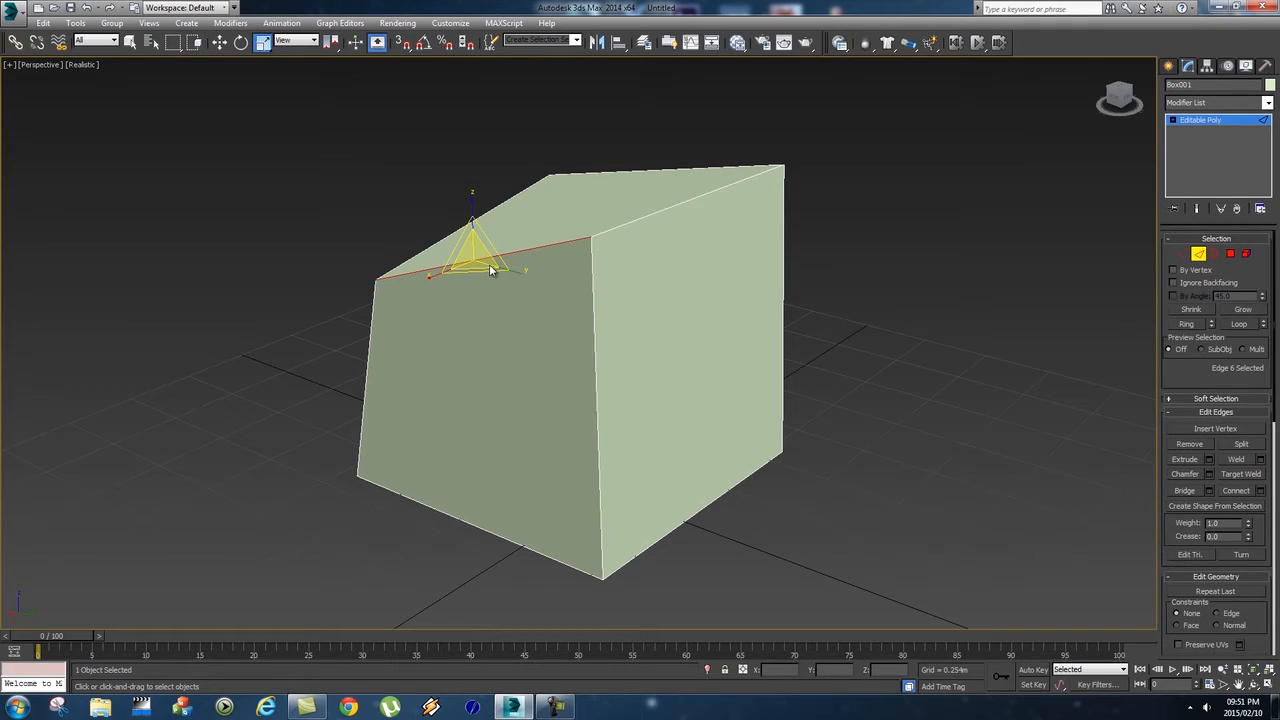
Step: Add the other three edges of the near face to the selection and move, rotate and scale all four together
key(w)
ctrl+click(595, 465)
ctrl+click(487, 536)
ctrl+click(367, 377)
drag(512, 410, 484, 406)
key(e)
key(r)
key(w)
Step: Switch to polygon level and select the deformed box's side and top faces one at a time
click(1233, 255)
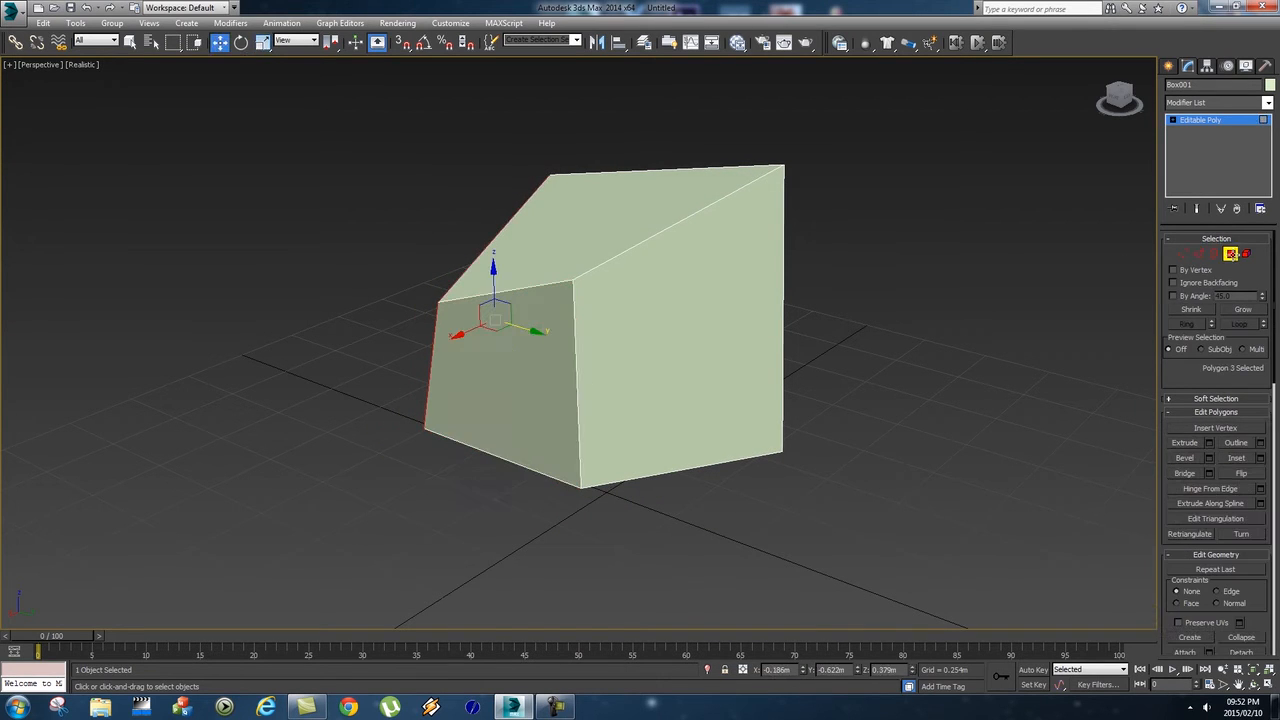
click(637, 318)
click(516, 376)
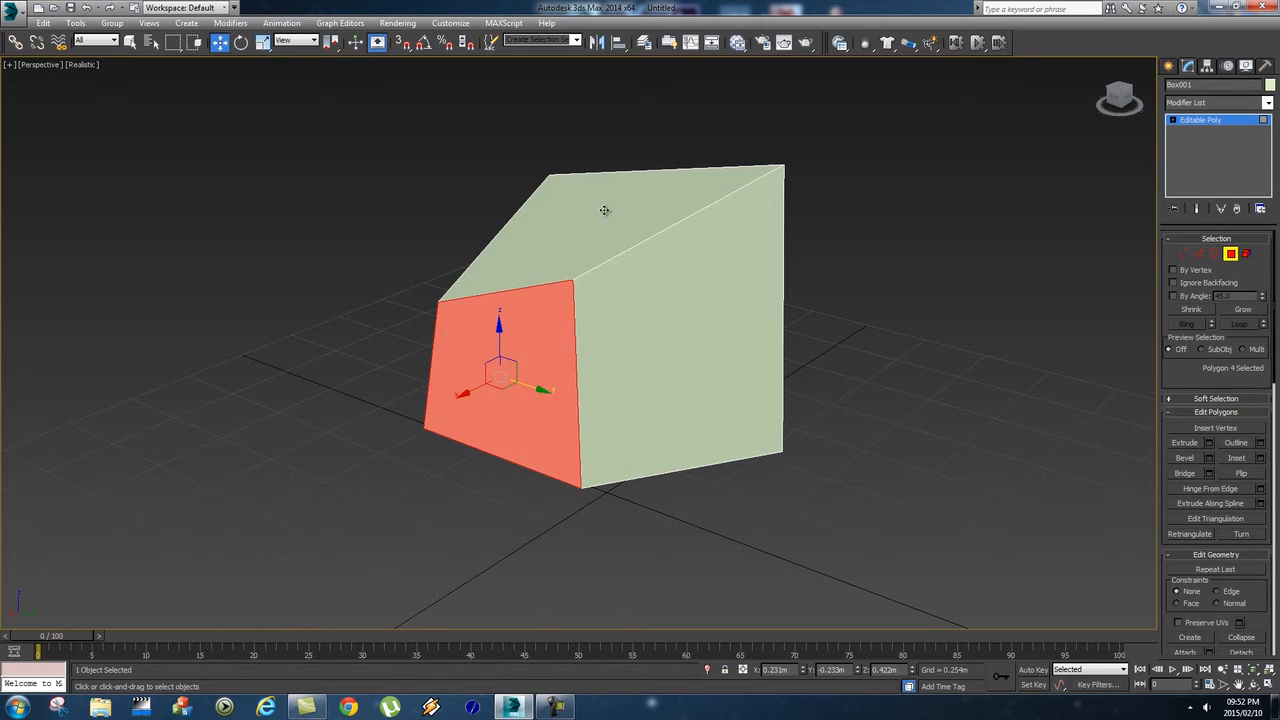
click(596, 215)
alt+middle_drag(531, 357, 554, 377)
click(477, 405)
Step: Select a single side face of the deformed box and transform it with the Move, Rotate and Scale tools
alt+middle_drag(477, 405, 599, 417)
click(599, 417)
mouse_move(669, 404)
mouse_down()
mouse_move(787, 463)
mouse_move(628, 377)
mouse_move(586, 309)
mouse_move(563, 334)
mouse_move(664, 415)
mouse_up()
key(e)
key(r)
Step: Add the top face to the selected side face and transform both polygons together, rotating them to skew the shape
ctrl+click(537, 248)
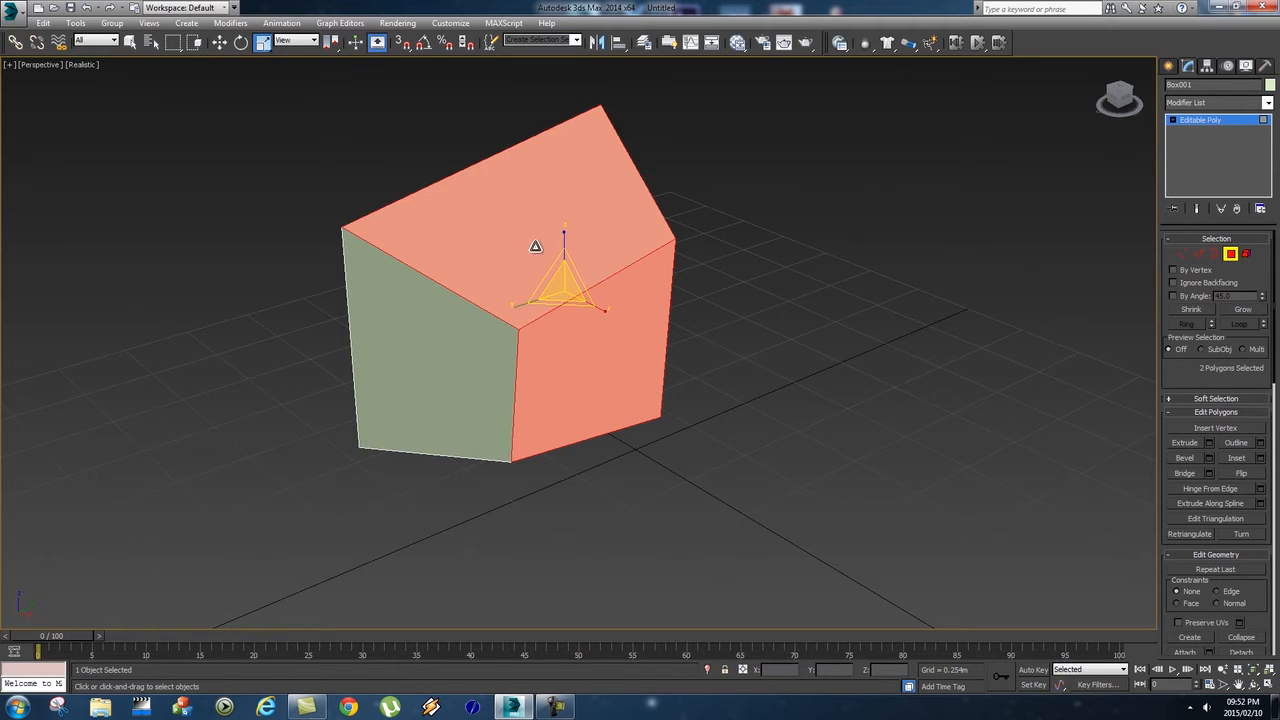
key(e)
drag(586, 277, 634, 277)
key(w)
key(r)
alt+middle_drag(587, 305, 269, 274)
Step: Delete the deformed box and draw a new one about 0.55 m long, 0.56 m wide and 0.51 m high
key(q)
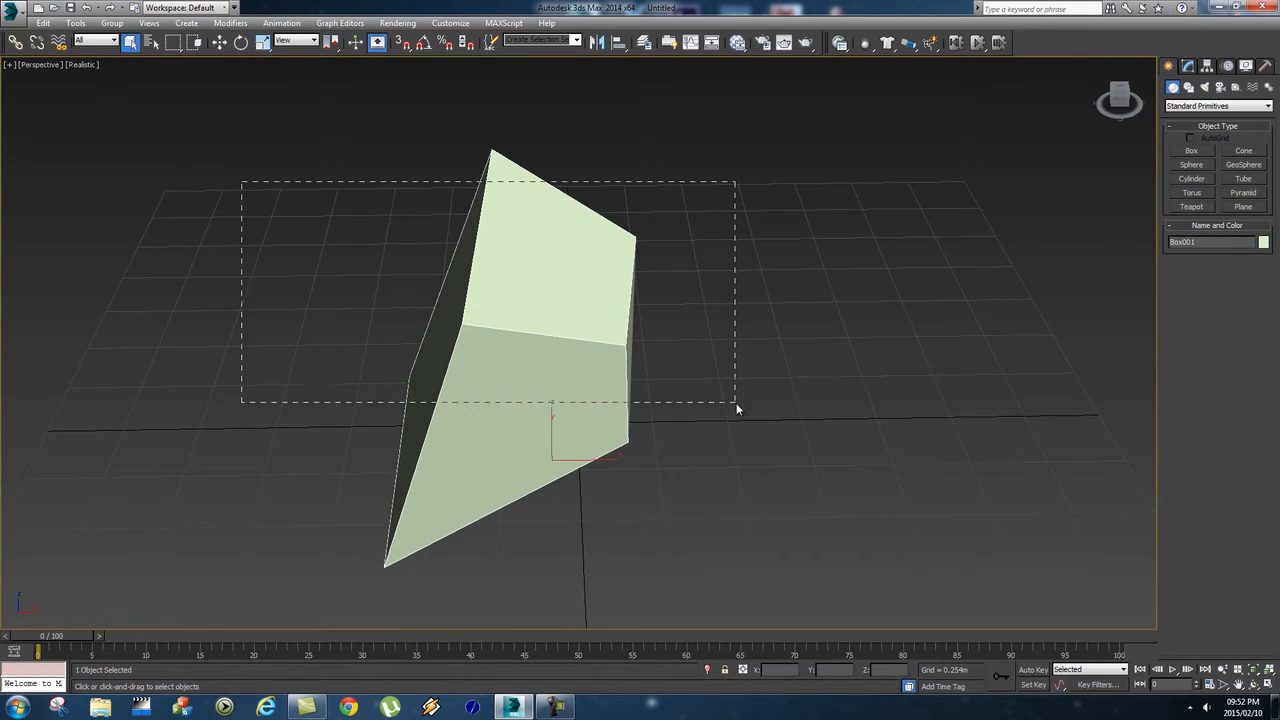
key(Delete)
click(1193, 152)
drag(482, 340, 609, 417)
click(583, 279)
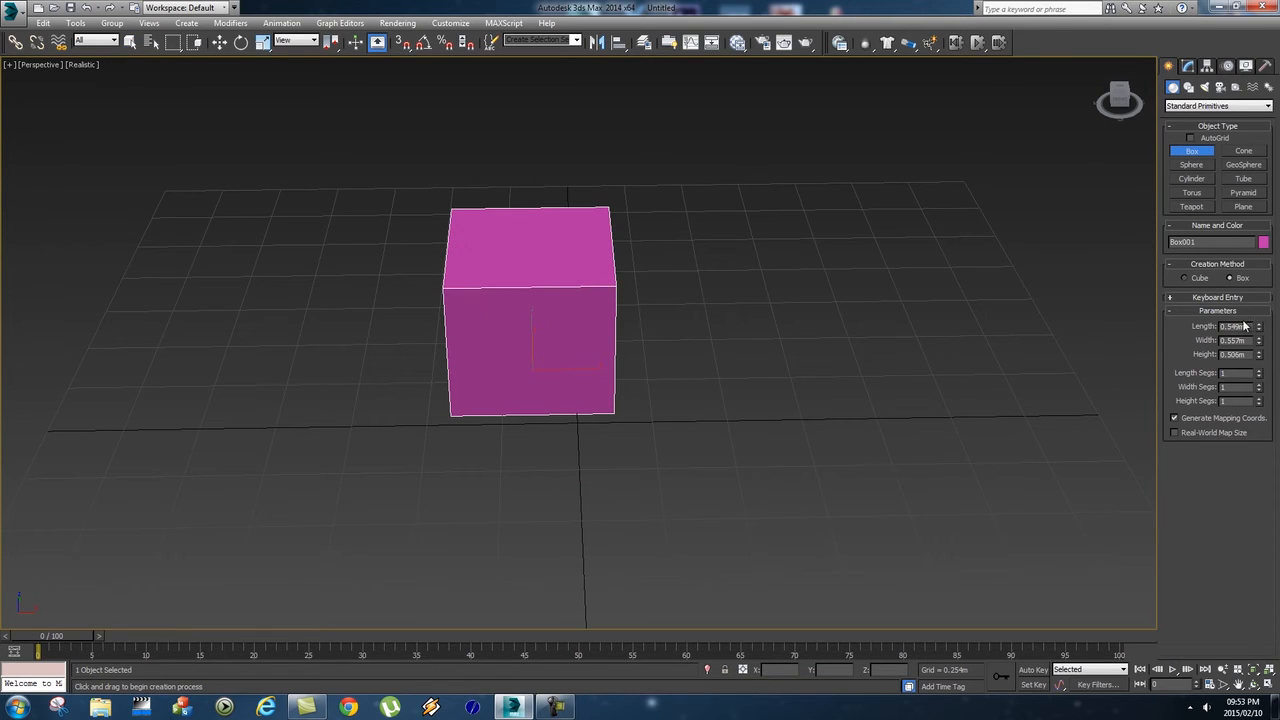
Step: Set the new box's length, width and height to 1 m
text(1)
key(Tab)
text(1)
key(Tab)
text(1)
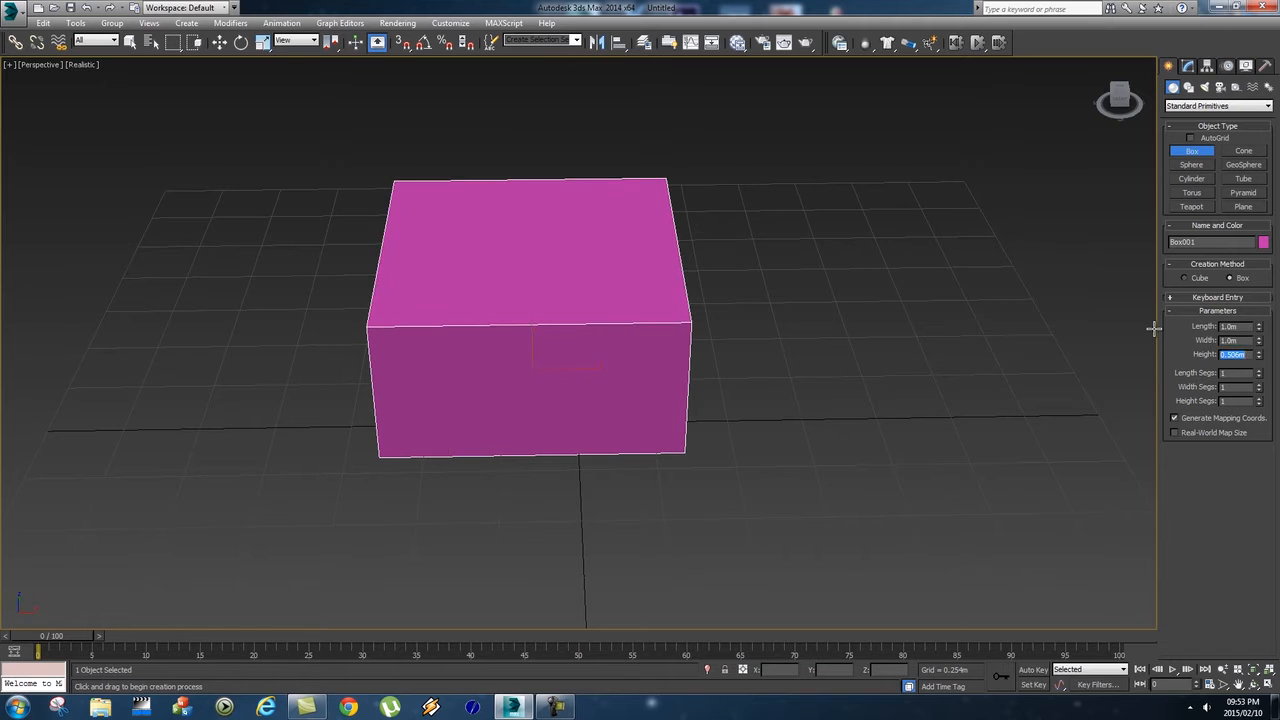
key(Tab)
scroll(745, 340, down, 5)
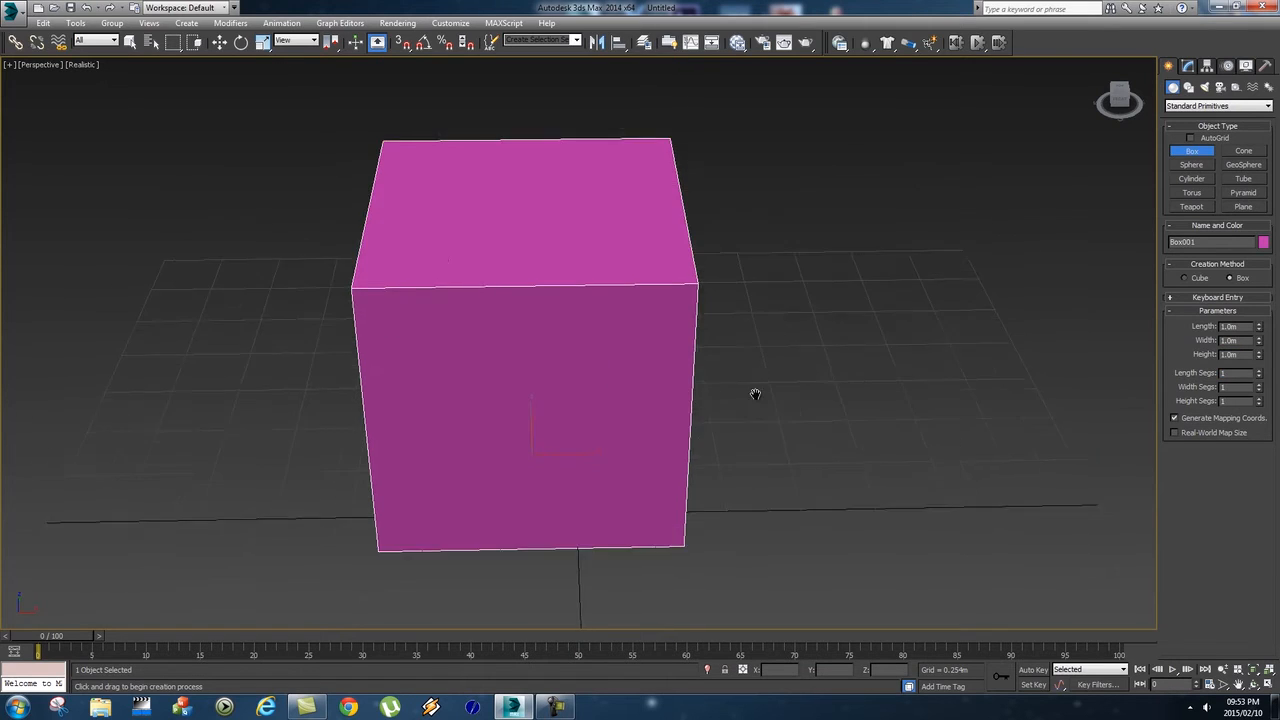
Step: Finish creating the magenta box and convert it to an Editable Poly
alt+middle_drag(769, 391, 741, 423)
key(w)
right_click(692, 376)
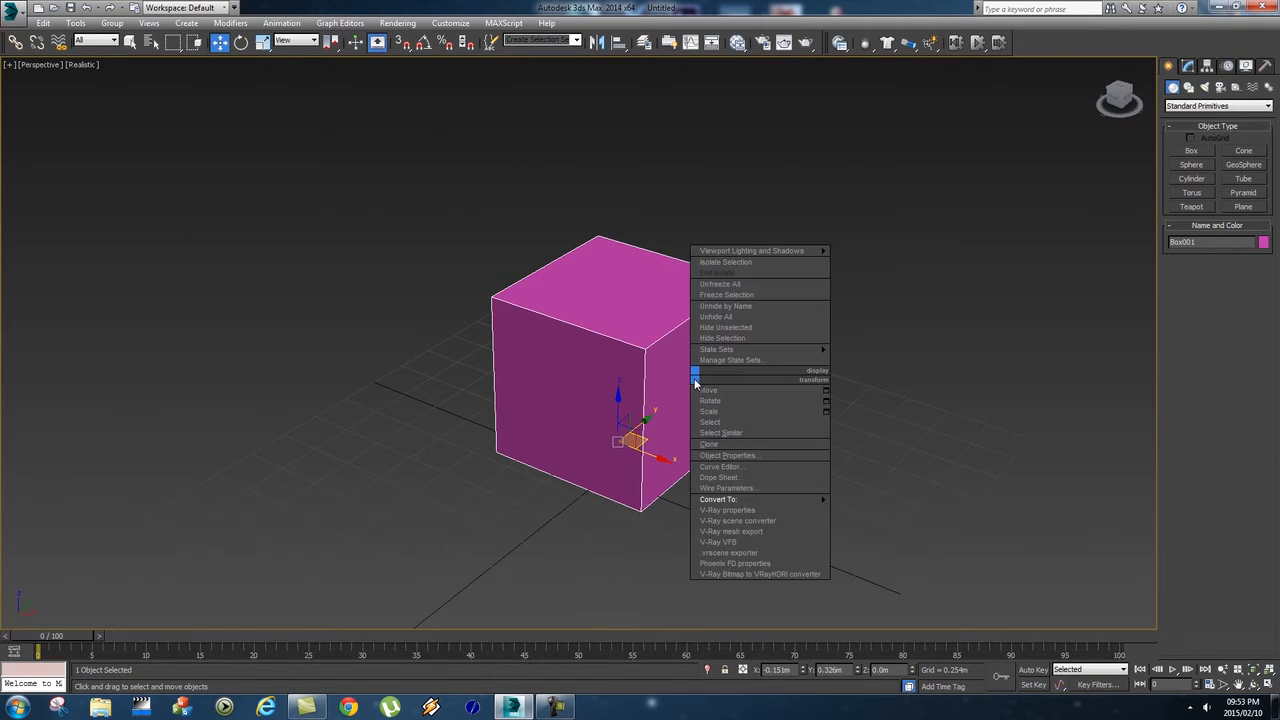
mouse_move(720, 499)
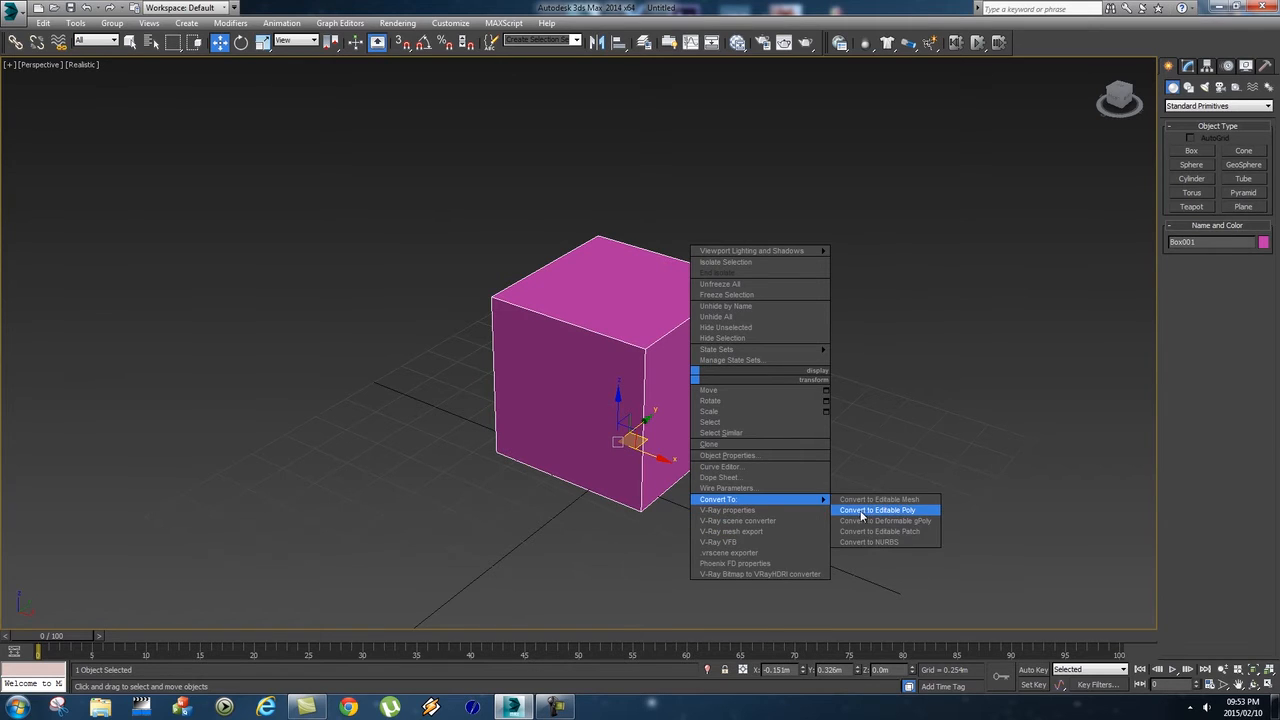
click(901, 512)
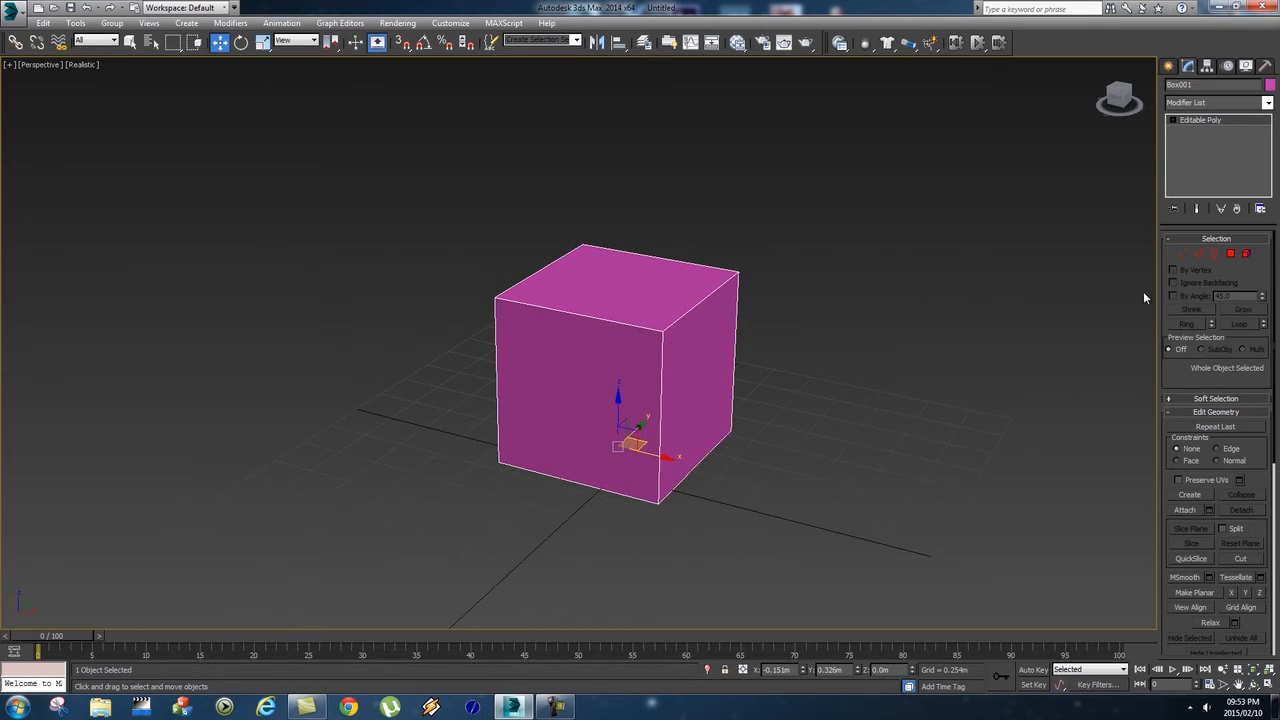
Step: Switch to polygon level and pick faces of the magenta cube individually, ending with the side face toward positive X
click(1182, 254)
click(1230, 254)
alt+middle_drag(931, 317, 914, 360)
alt+middle_drag(837, 383, 822, 372)
click(666, 386)
click(530, 395)
click(576, 303)
click(660, 386)
click(530, 395)
click(655, 390)
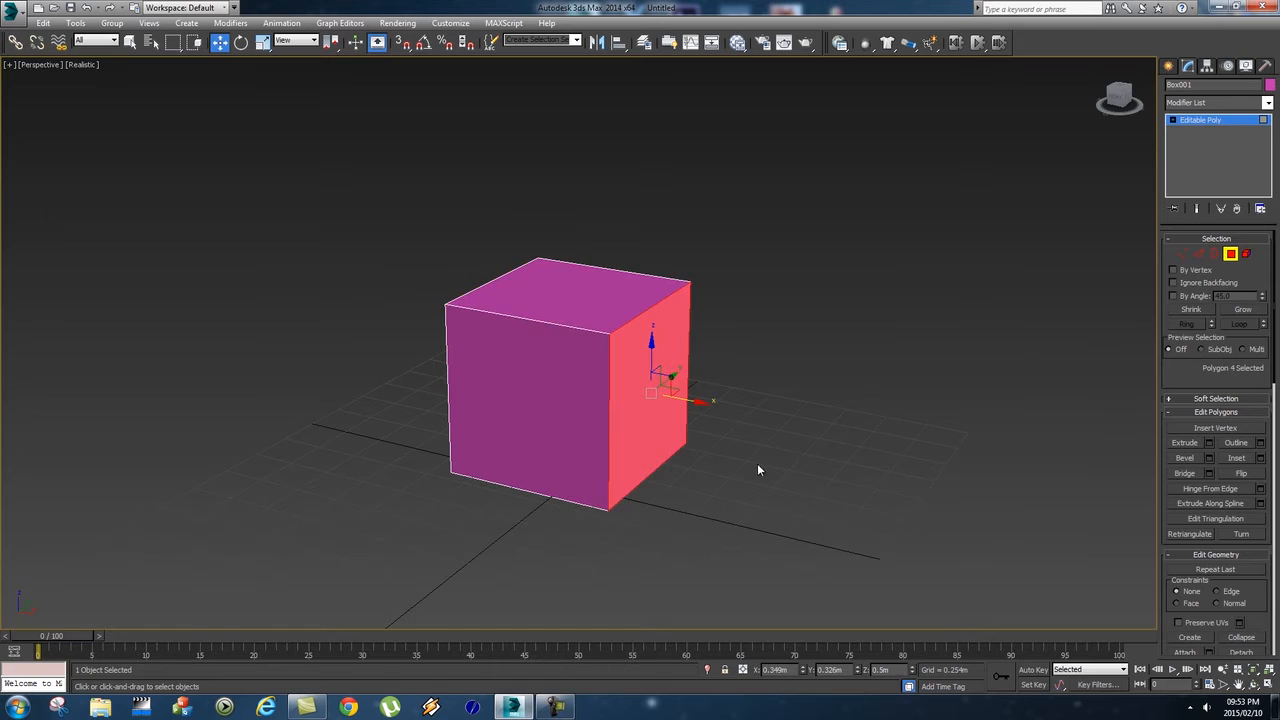
Step: Extrude the cube's faces outward one by one so that each of the six sides carries its own block, and leave Extrude
click(1185, 443)
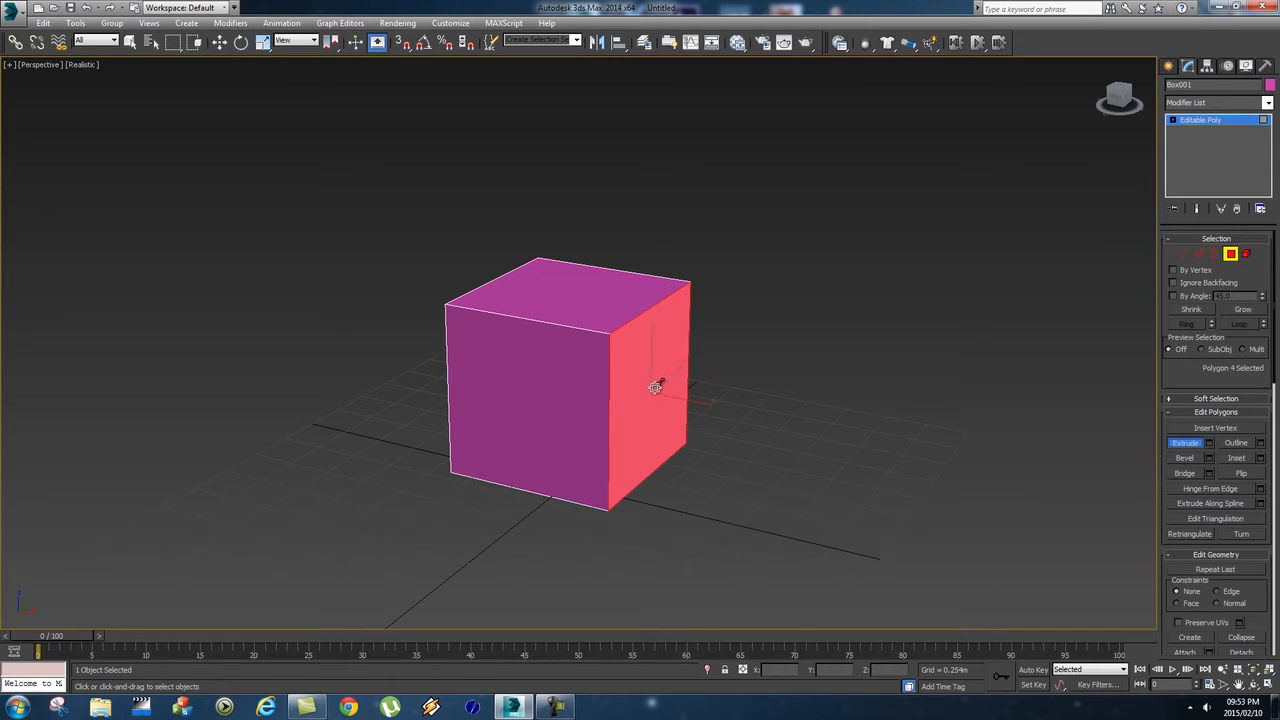
drag(655, 388, 651, 303)
right_click(651, 303)
drag(663, 380, 638, 153)
drag(727, 325, 727, 141)
alt+middle_drag(727, 141, 737, 374)
click(646, 394)
drag(737, 374, 763, 177)
alt+middle_drag(763, 177, 643, 337)
drag(510, 330, 723, 266)
alt+middle_drag(723, 266, 760, 330)
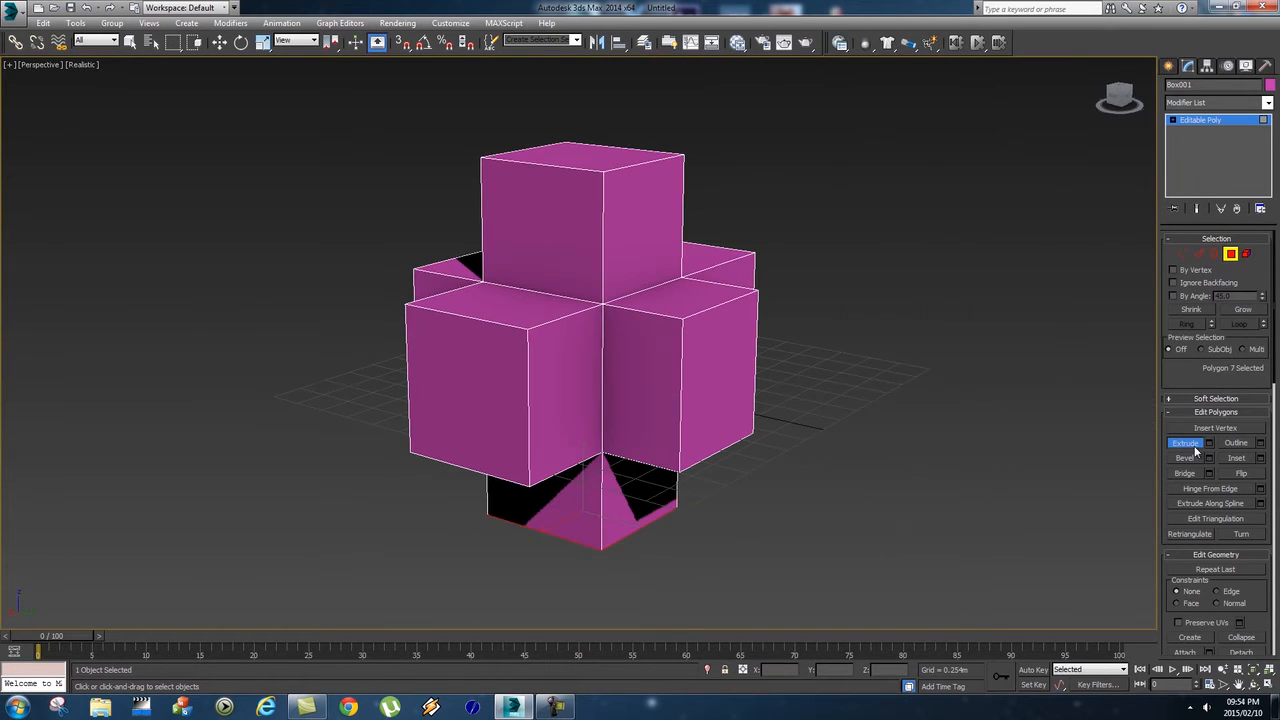
key(w)
Step: Select the outer faces of the top block and the two nearest side blocks, then extrude them together by 1.309 m
alt+middle_drag(629, 414, 655, 414)
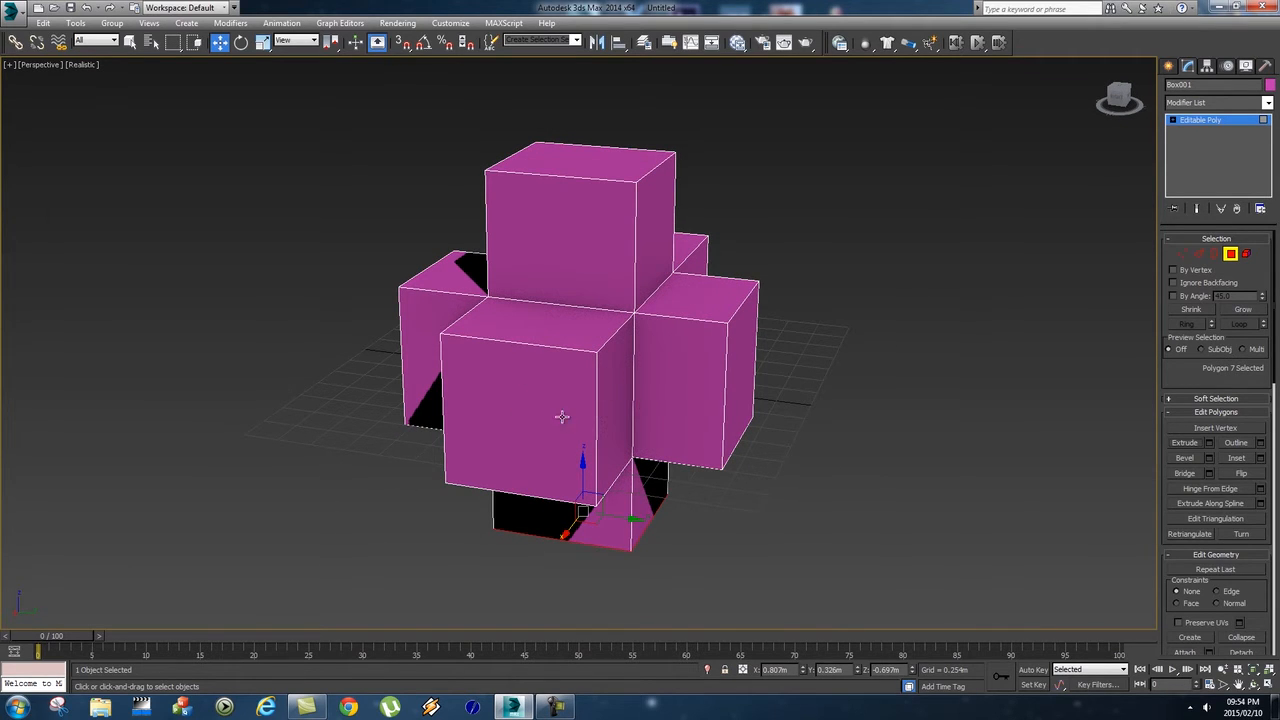
click(130, 41)
click(542, 387)
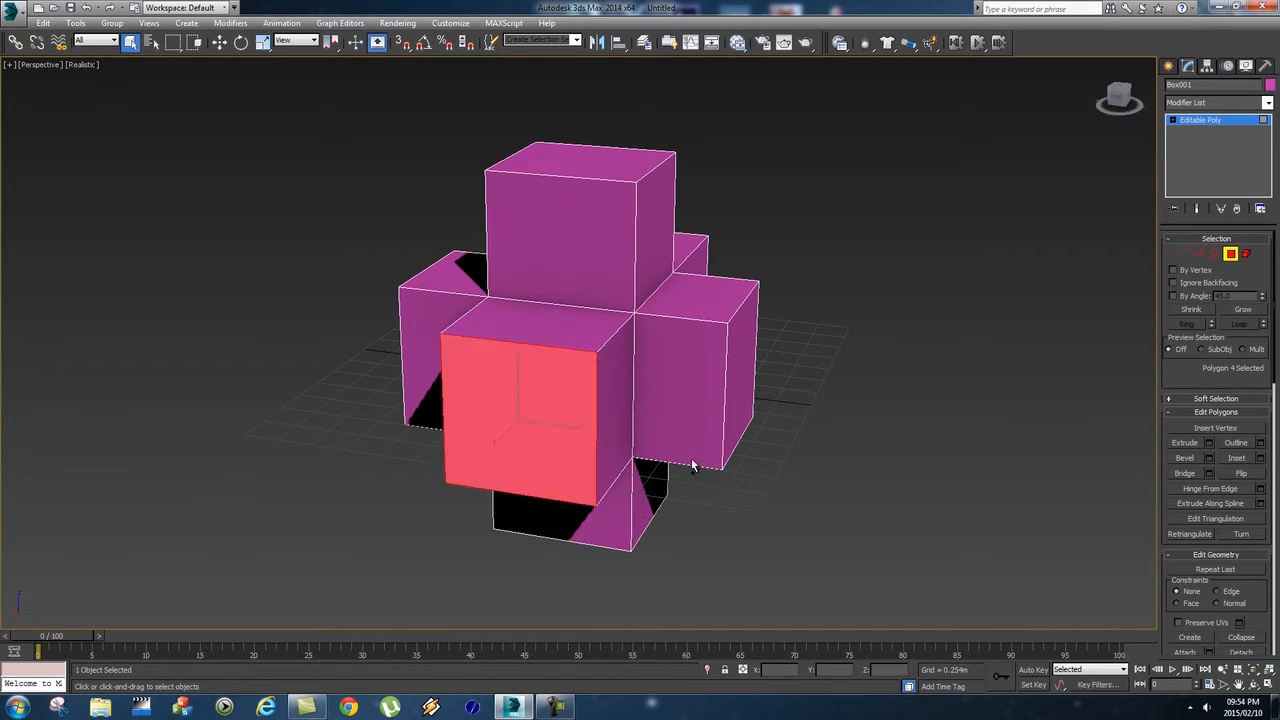
ctrl+click(744, 363)
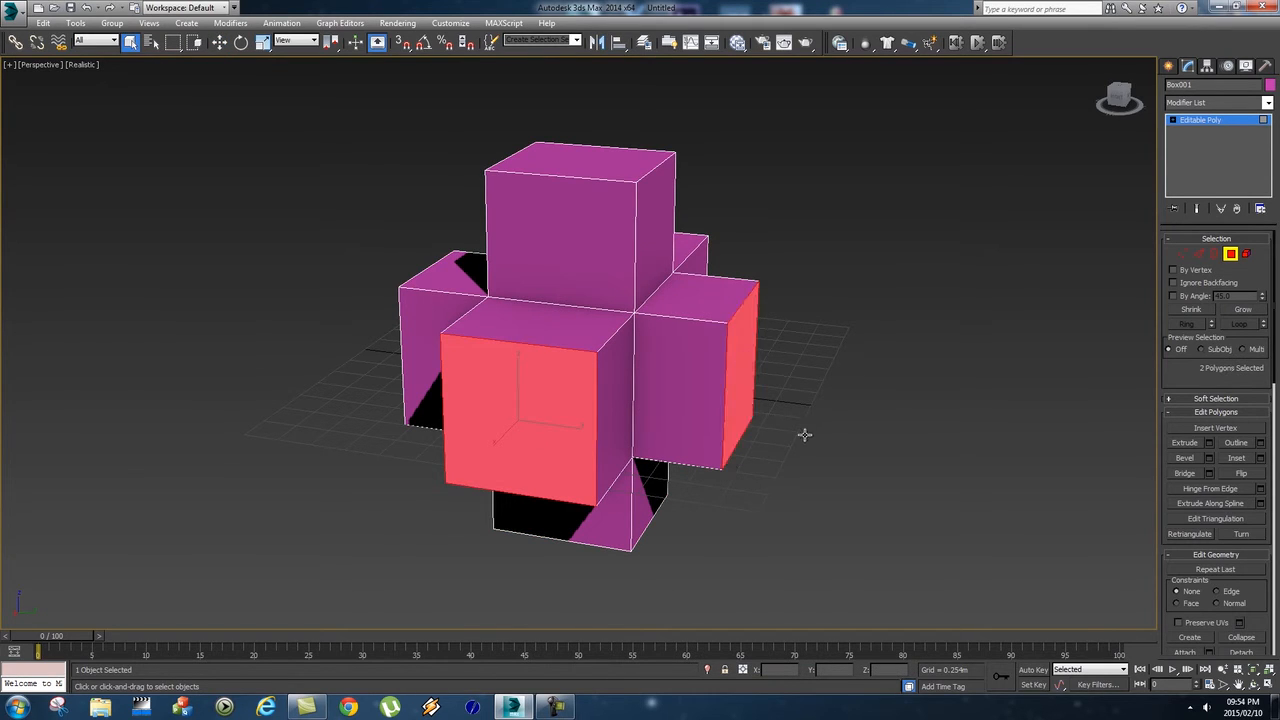
ctrl+click(597, 168)
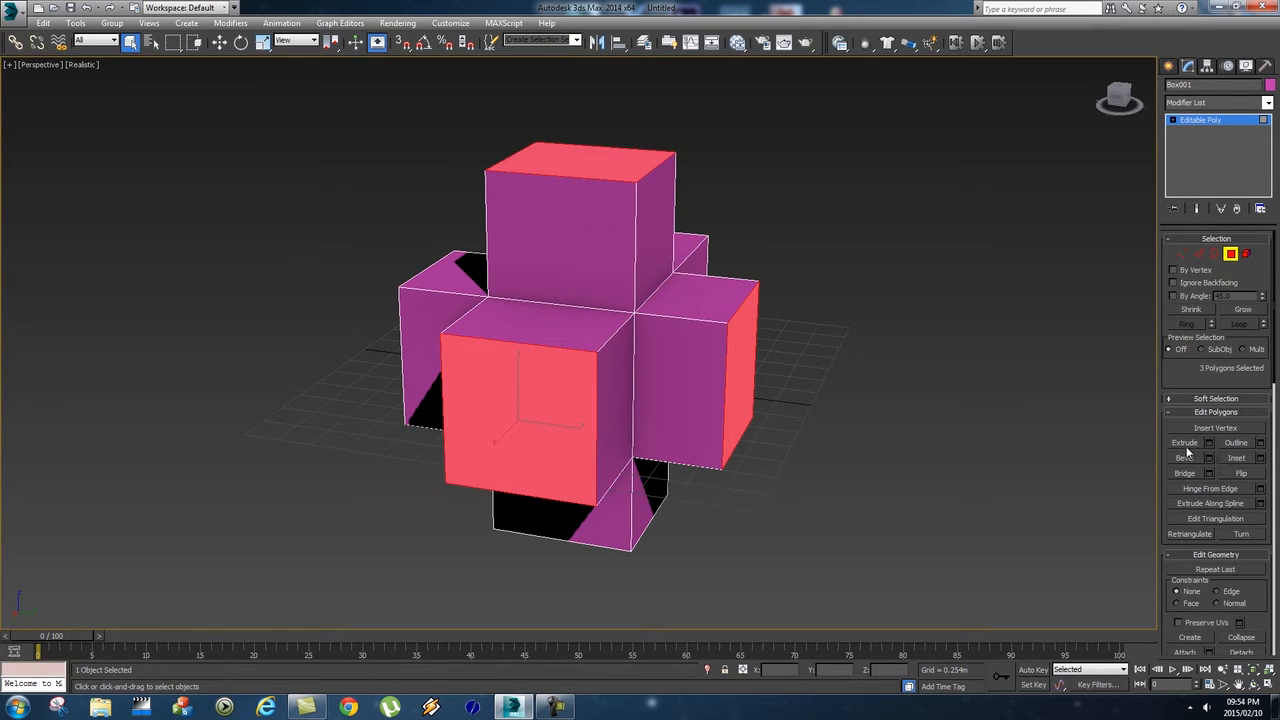
click(1208, 442)
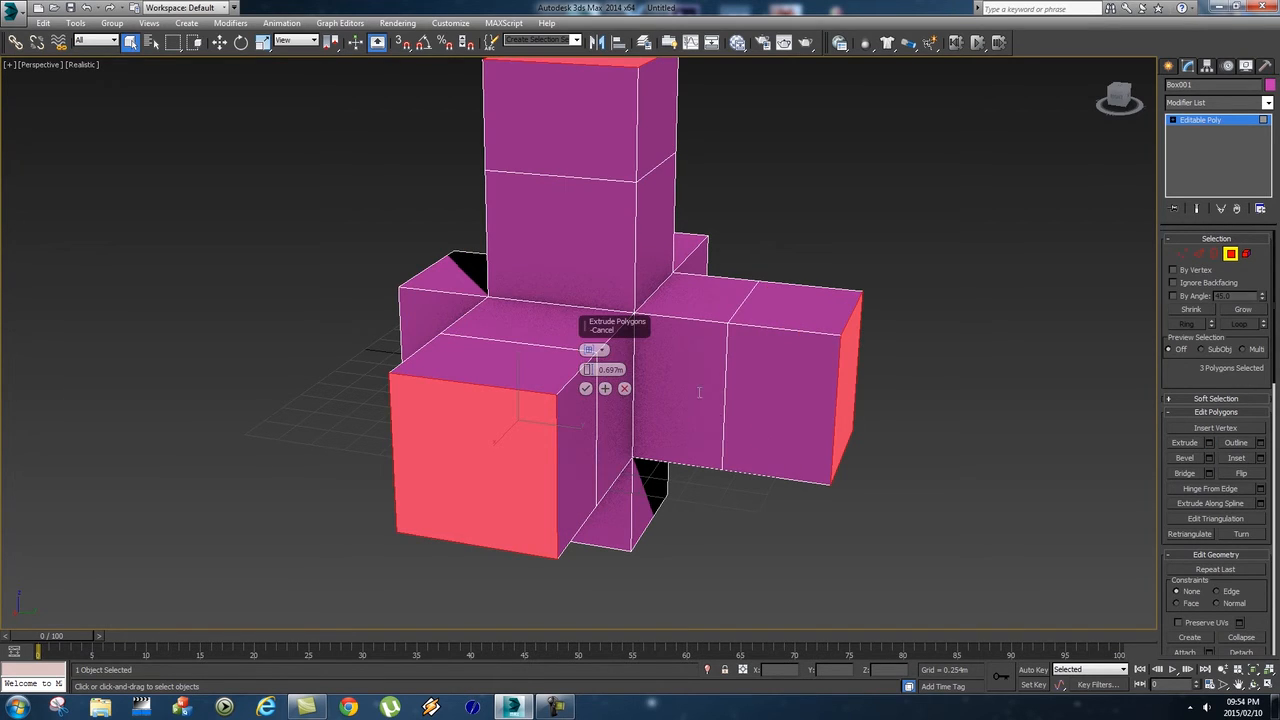
drag(587, 369, 597, 343)
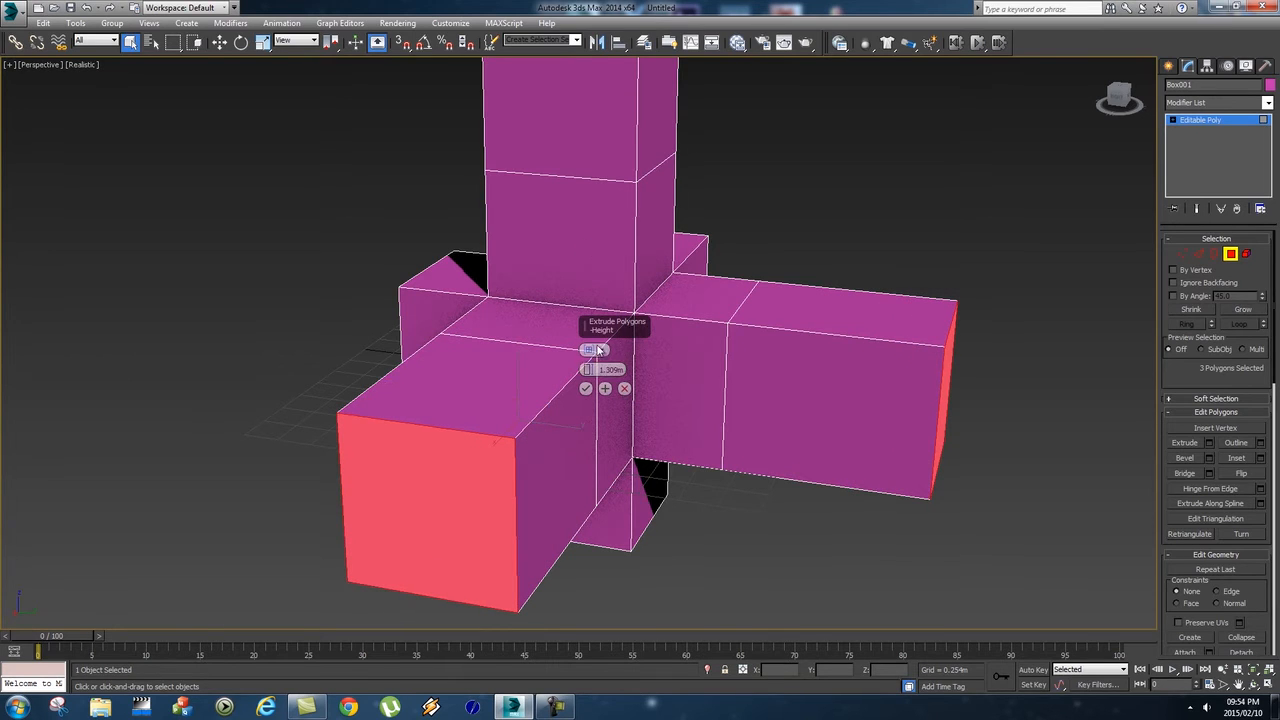
click(585, 389)
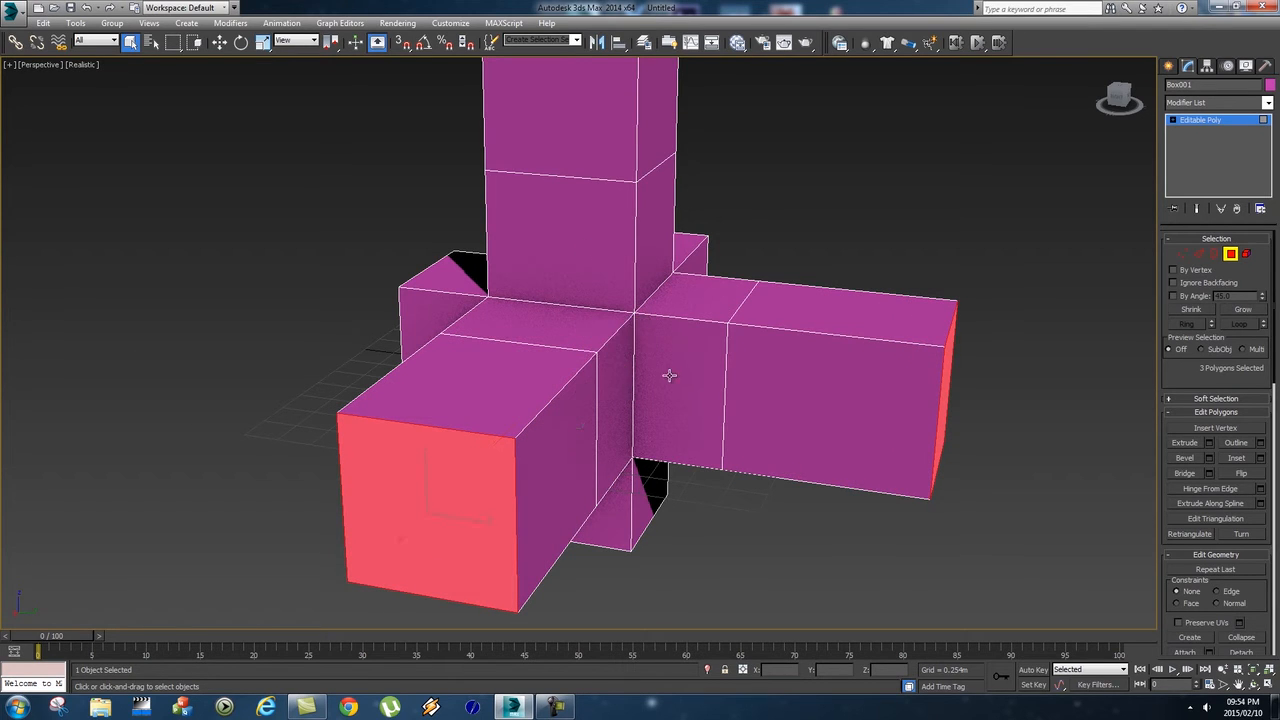
Step: Select the end faces of the three lengthened arms and scale them down uniformly so the arms taper
alt+middle_drag(728, 362, 800, 463)
scroll(703, 366, down, 3)
click(655, 475)
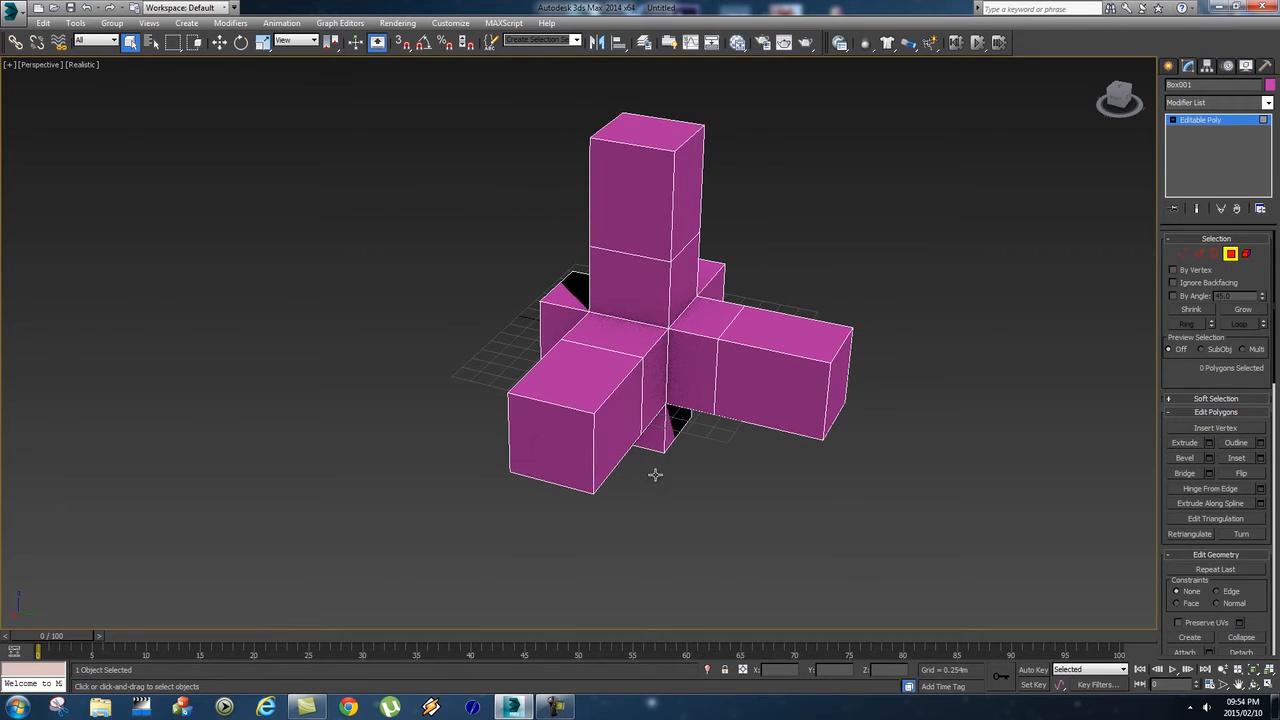
click(556, 450)
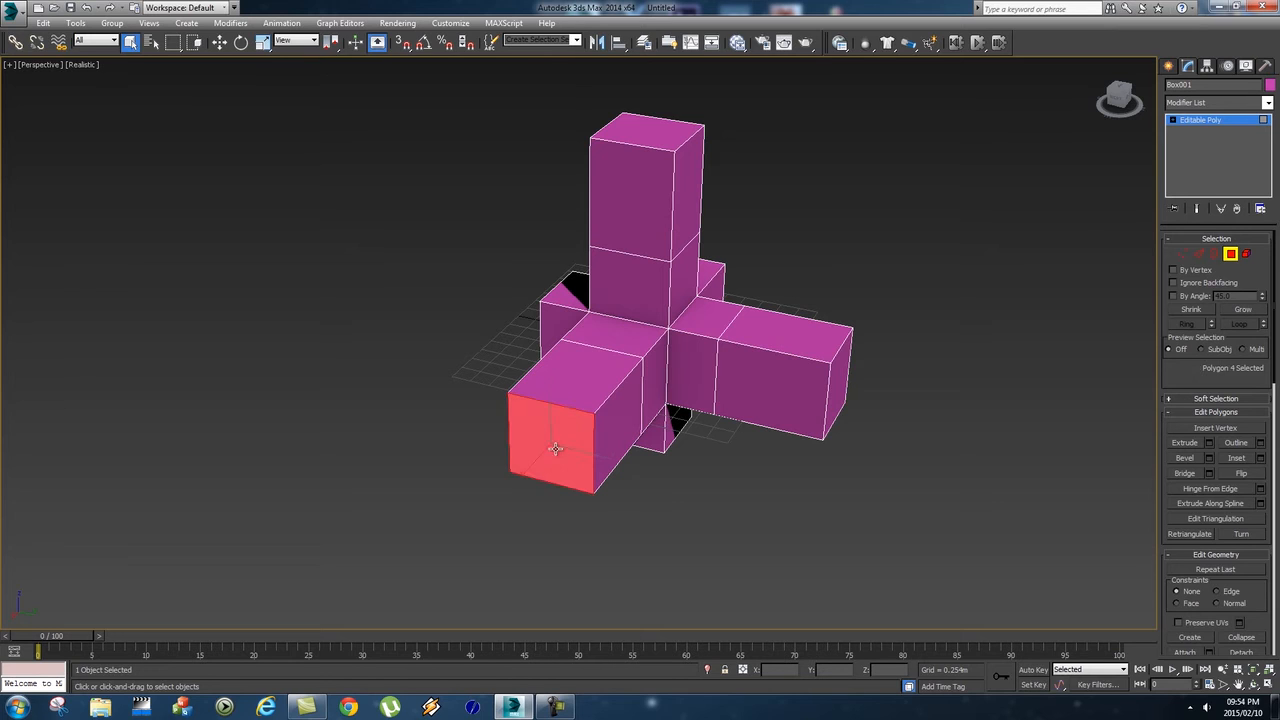
ctrl+click(839, 395)
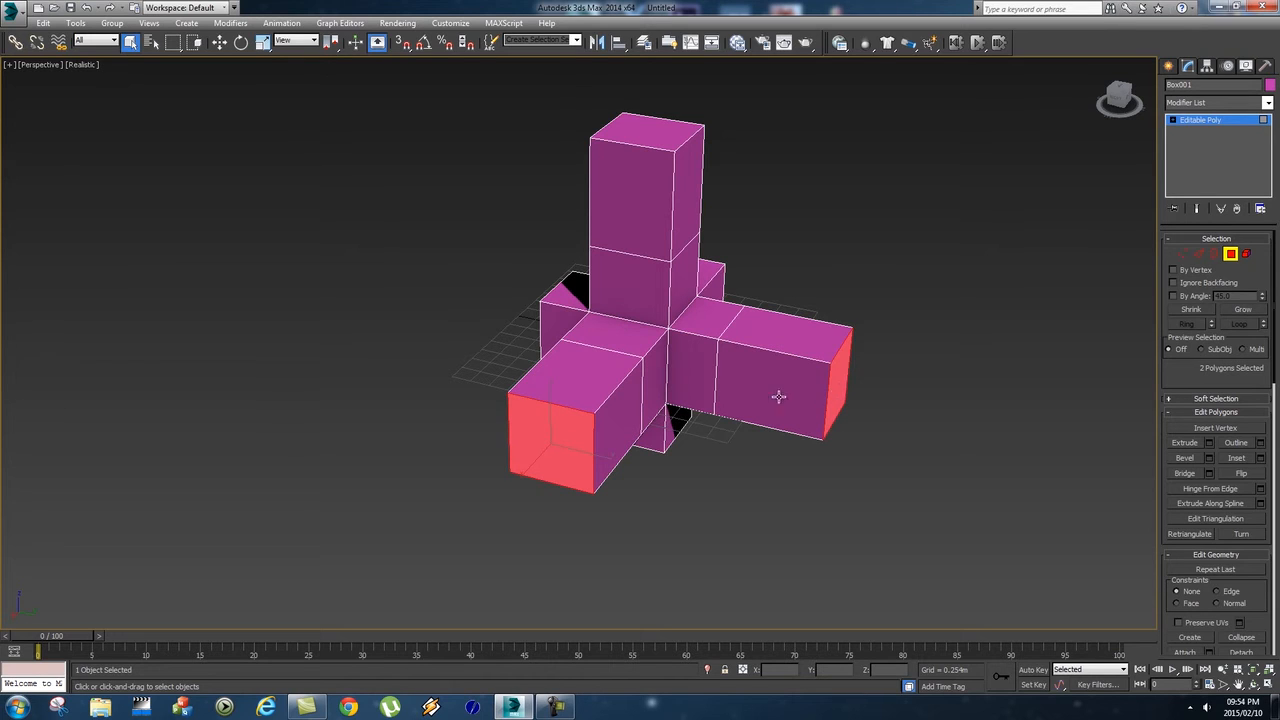
ctrl+click(658, 136)
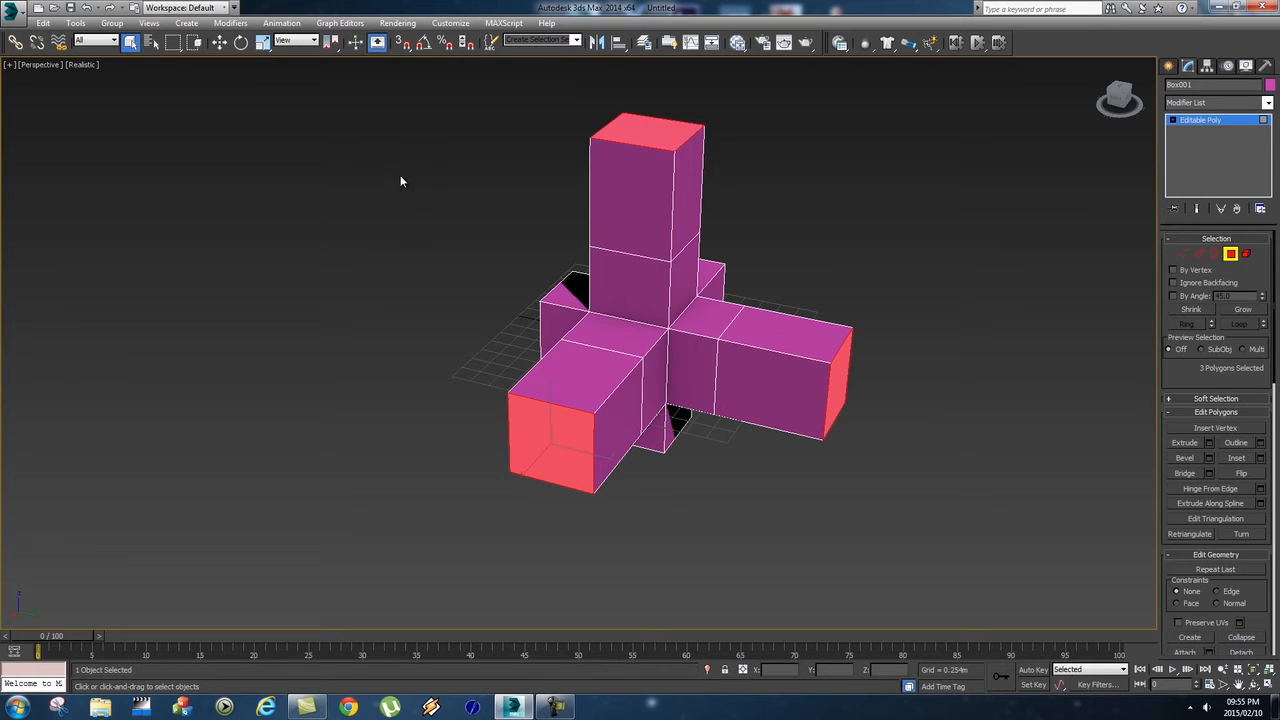
key(r)
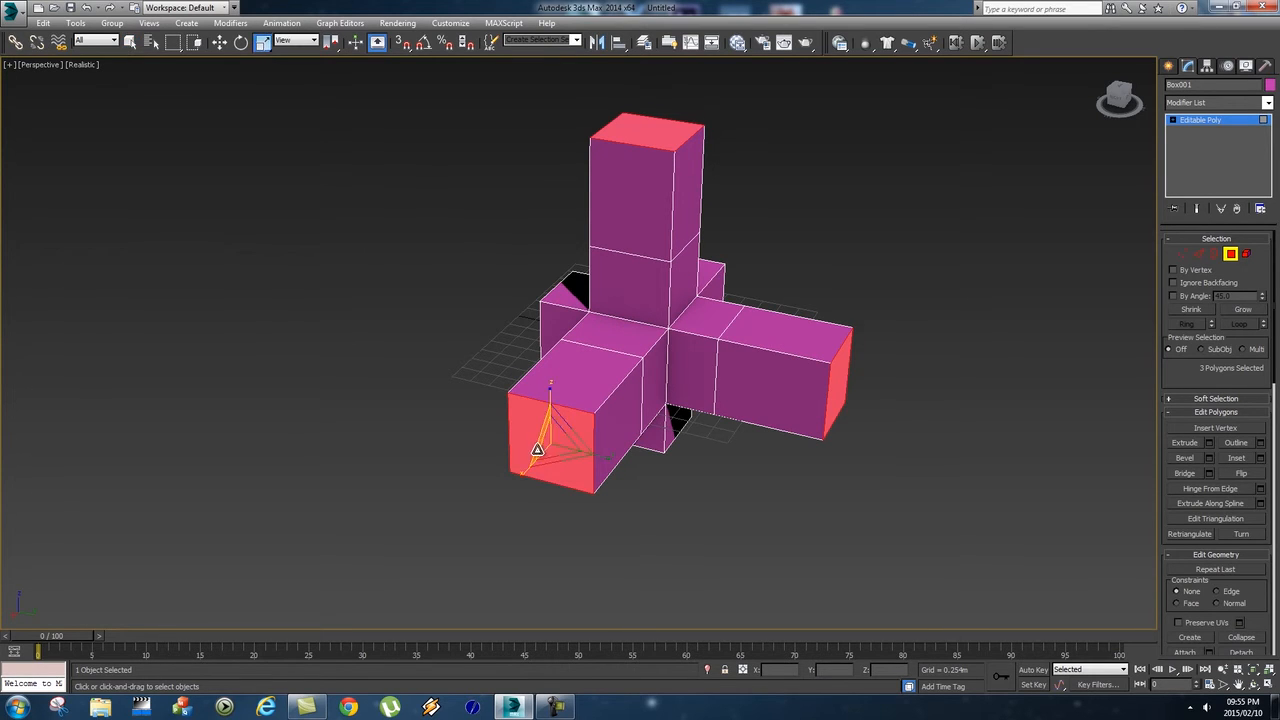
drag(552, 444, 523, 520)
Step: Select one short block's end face plus an upper face on each of the two lengthened horizontal arms, and scale them down slightly
mouse_move(540, 445)
alt+middle_down()
mouse_move(529, 443)
mouse_move(592, 430)
mouse_move(586, 443)
mouse_move(535, 441)
alt+middle_up()
click(553, 455)
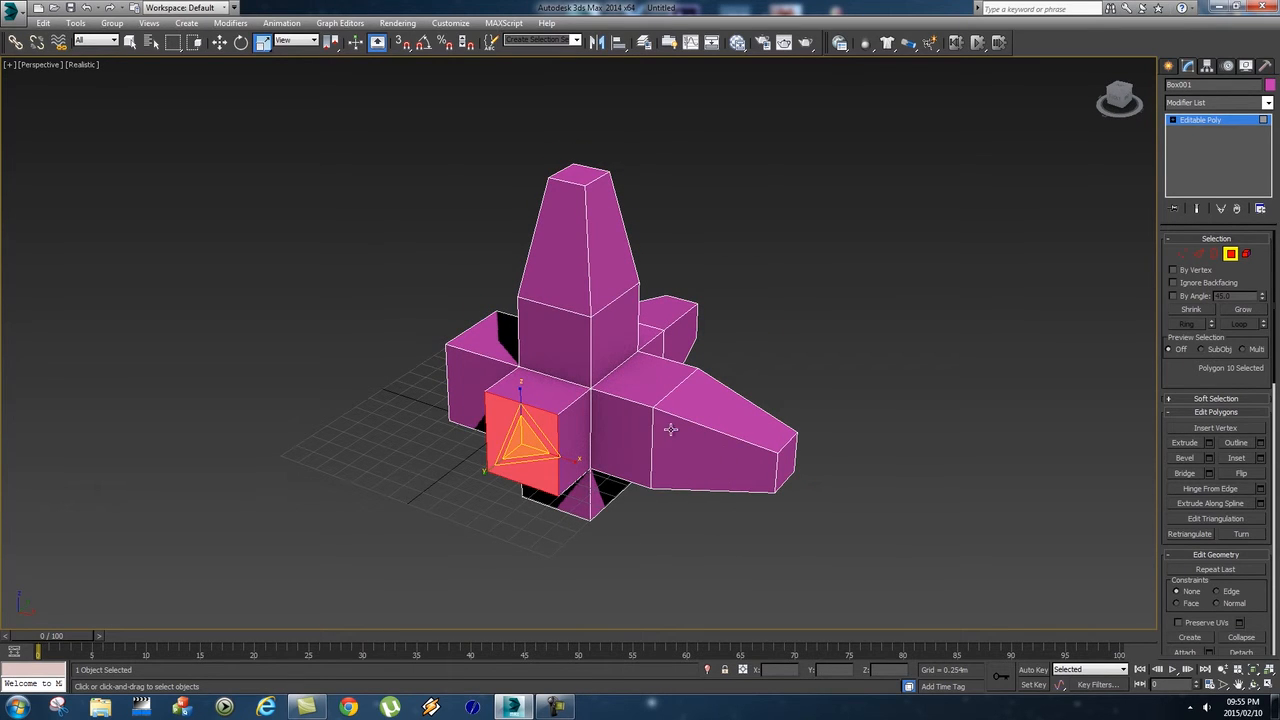
ctrl+click(651, 380)
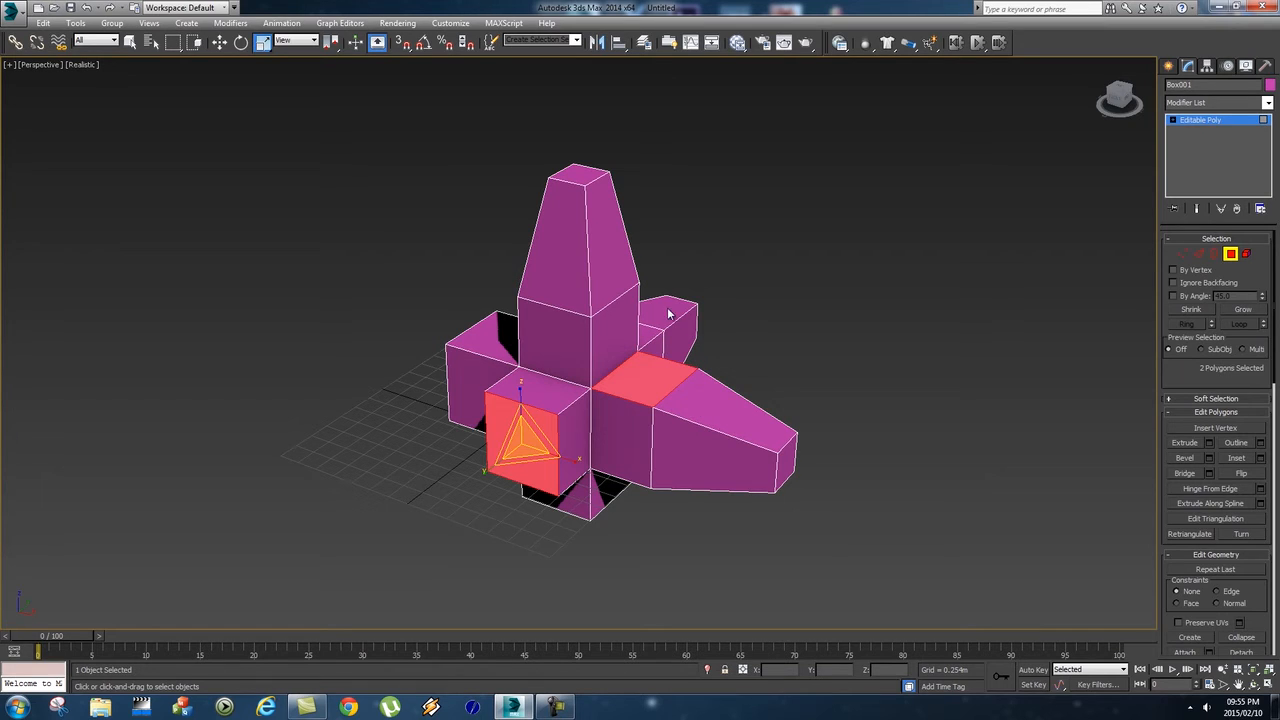
ctrl+click(669, 314)
alt+middle_drag(793, 393, 566, 428)
mouse_move(489, 418)
mouse_down()
mouse_move(489, 393)
mouse_move(486, 440)
mouse_up()
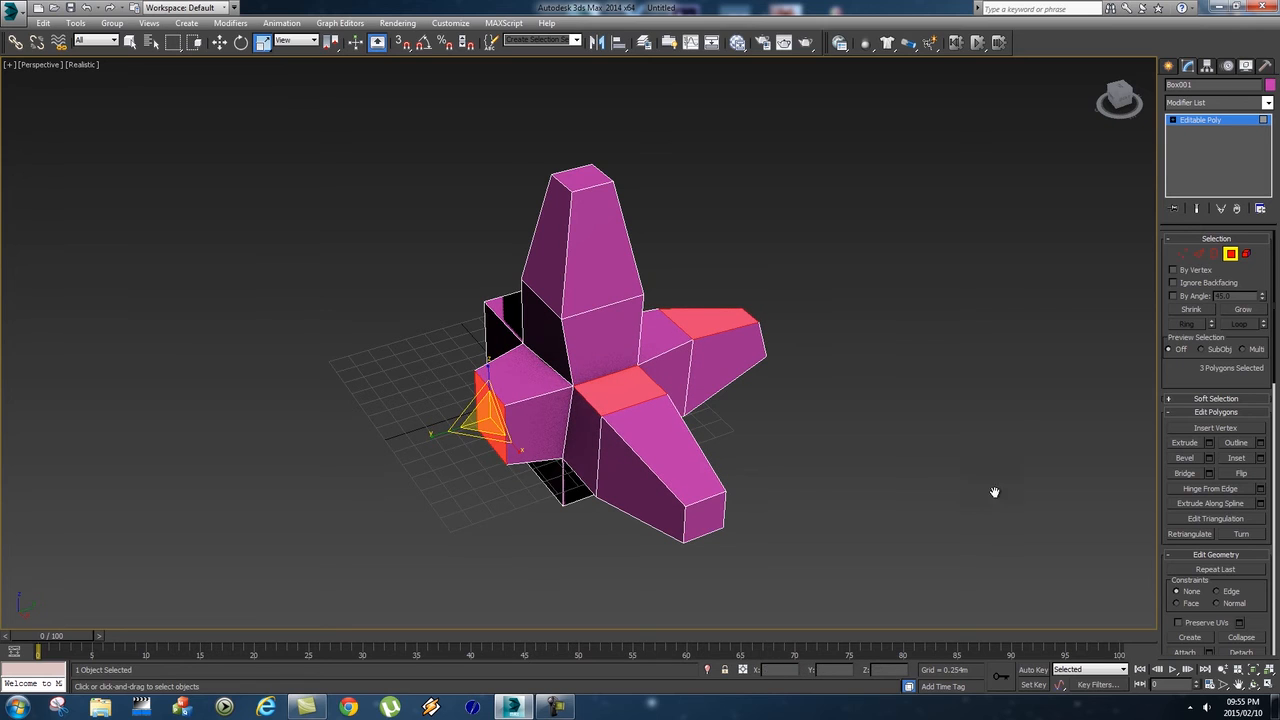
Step: Extrude the three selected faces by 2.006 m and scale their ends down into narrow tips
click(1209, 443)
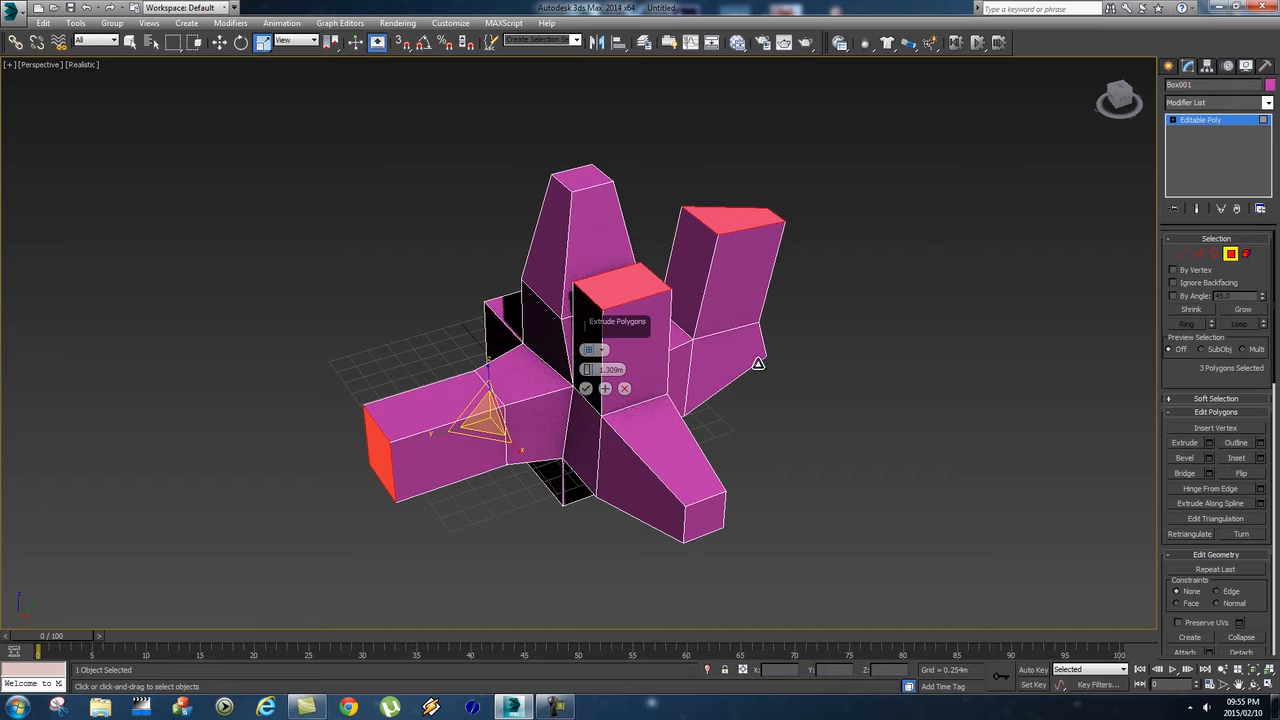
drag(589, 369, 578, 183)
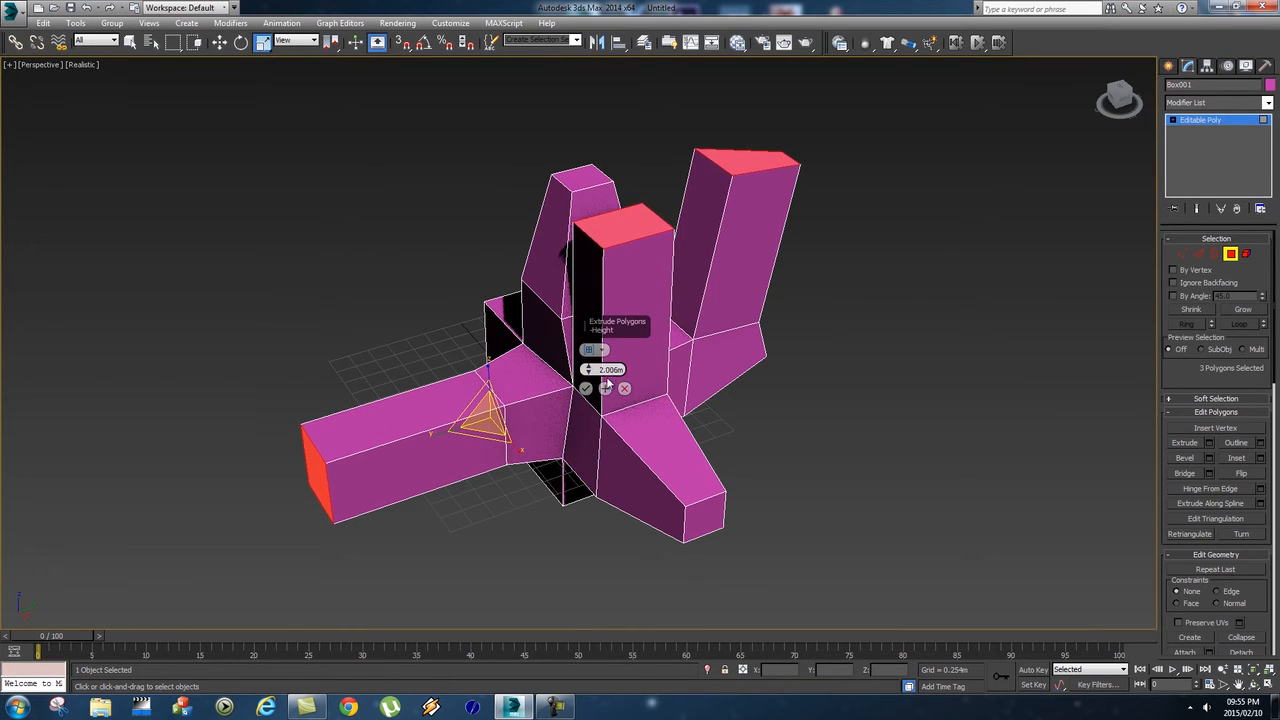
click(586, 388)
alt+middle_drag(586, 386, 646, 446)
drag(384, 550, 379, 582)
alt+middle_drag(748, 471, 652, 414)
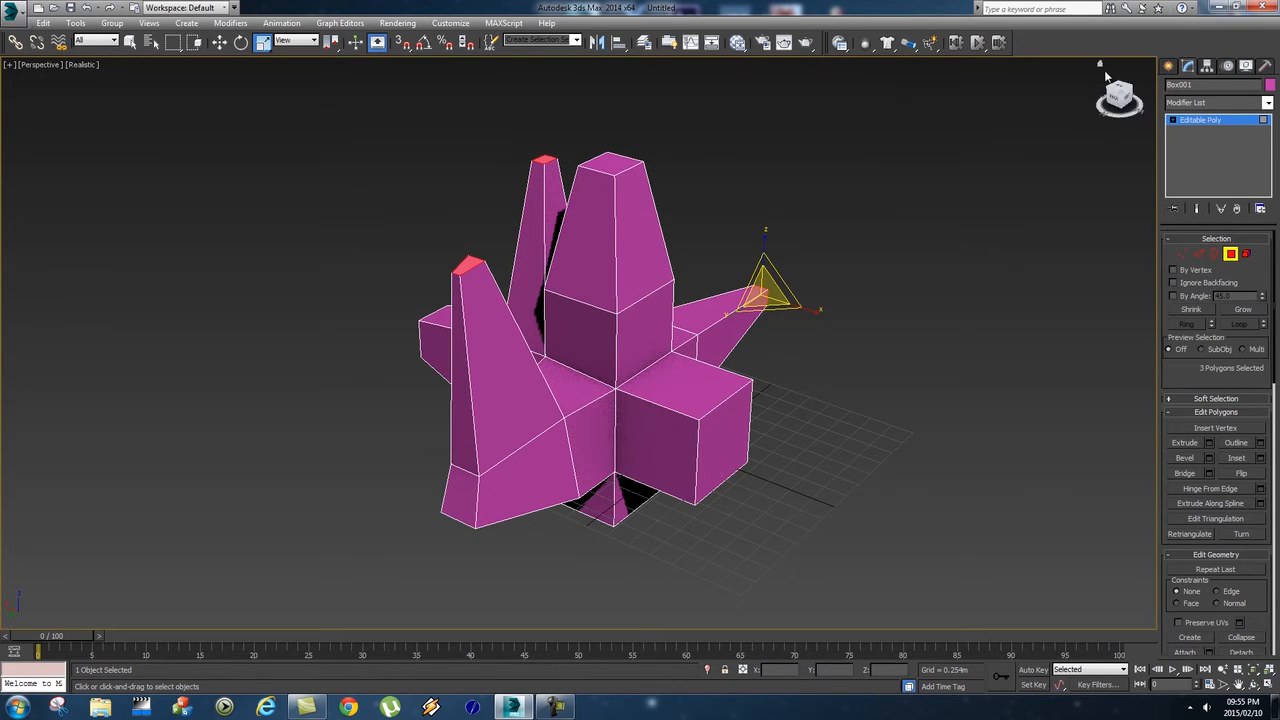
Step: Delete the magenta model and draw a new flat box near the grid's centre, about 0.97 by 0.73 m and 0.11 m high
click(1168, 66)
key(w)
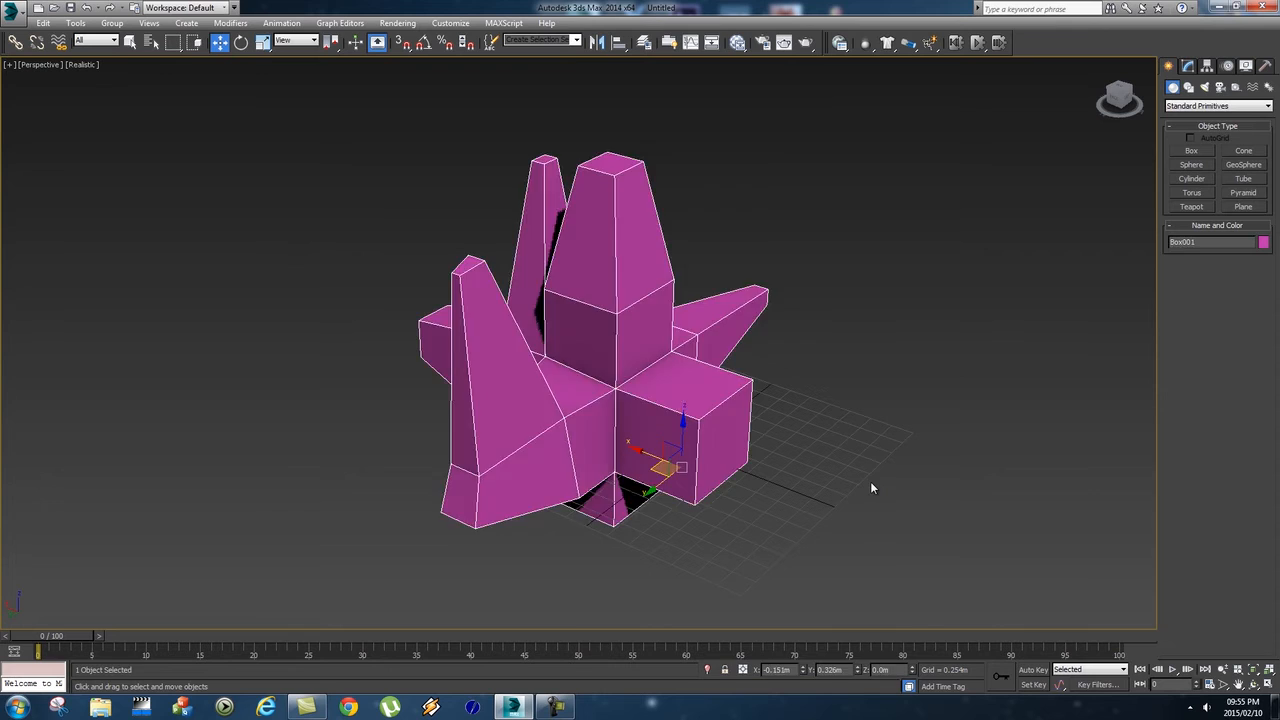
key(Delete)
click(1192, 151)
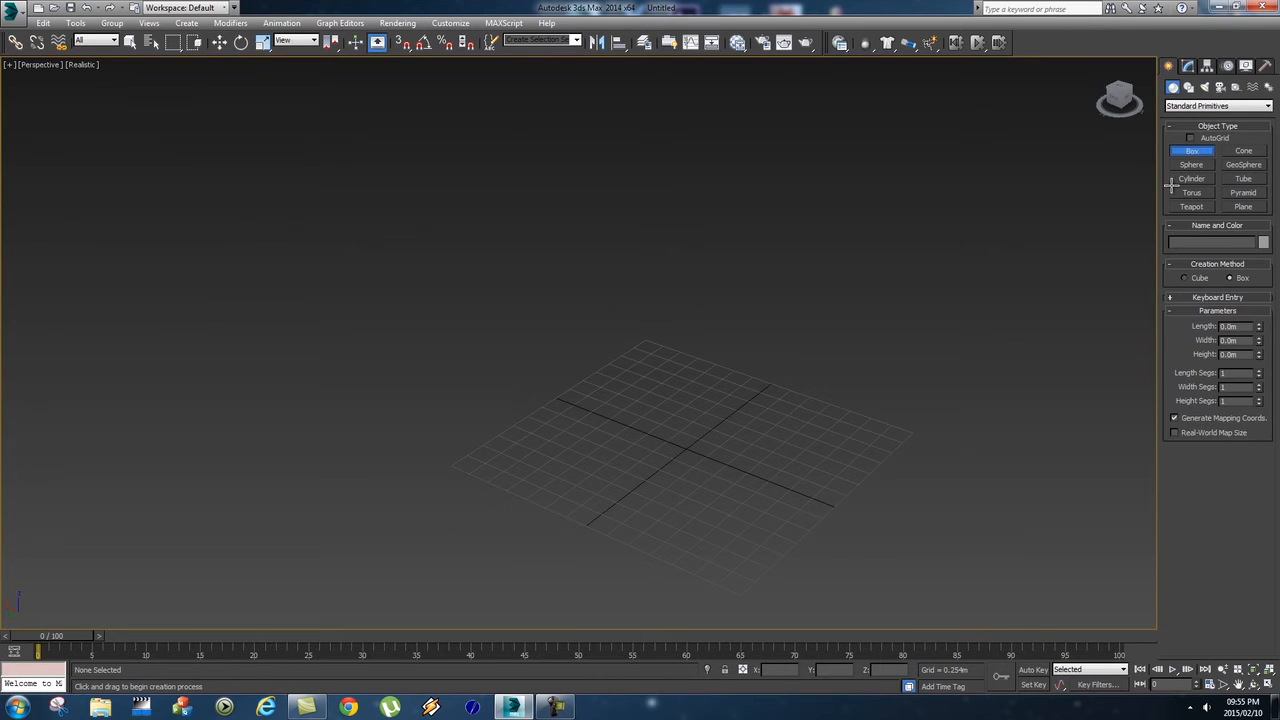
drag(646, 452, 751, 434)
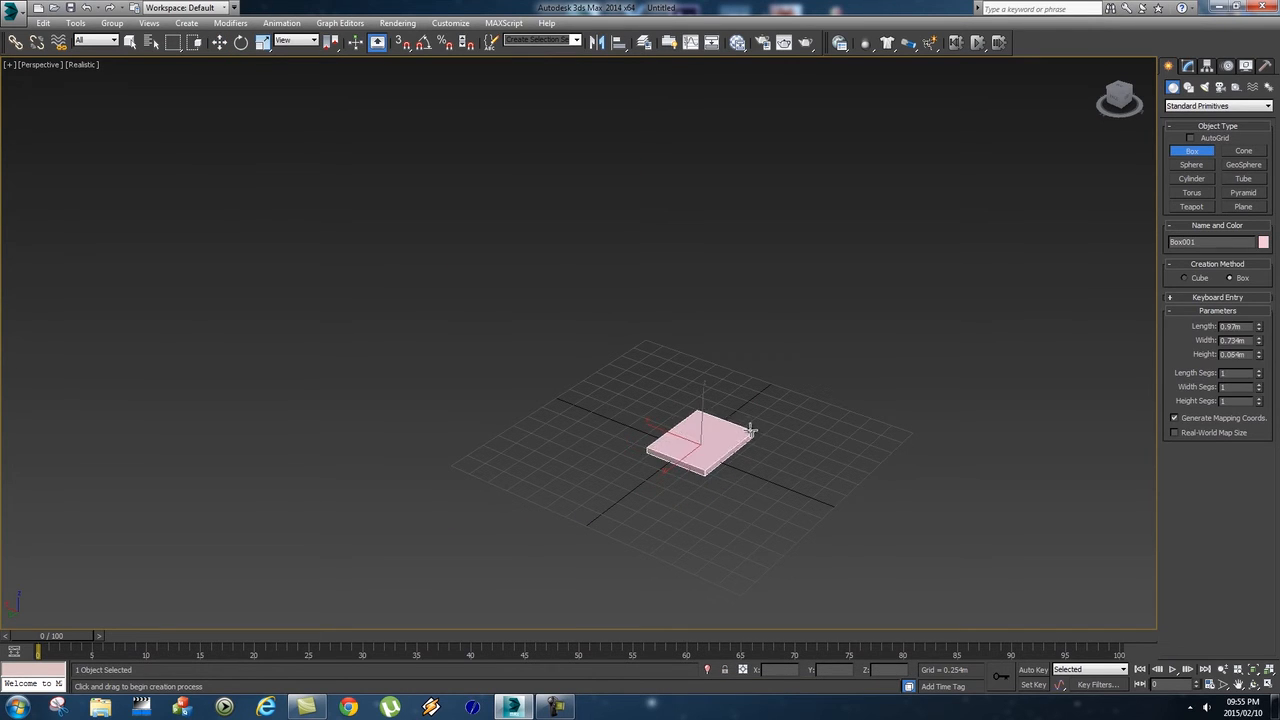
scroll(631, 463, up, 10)
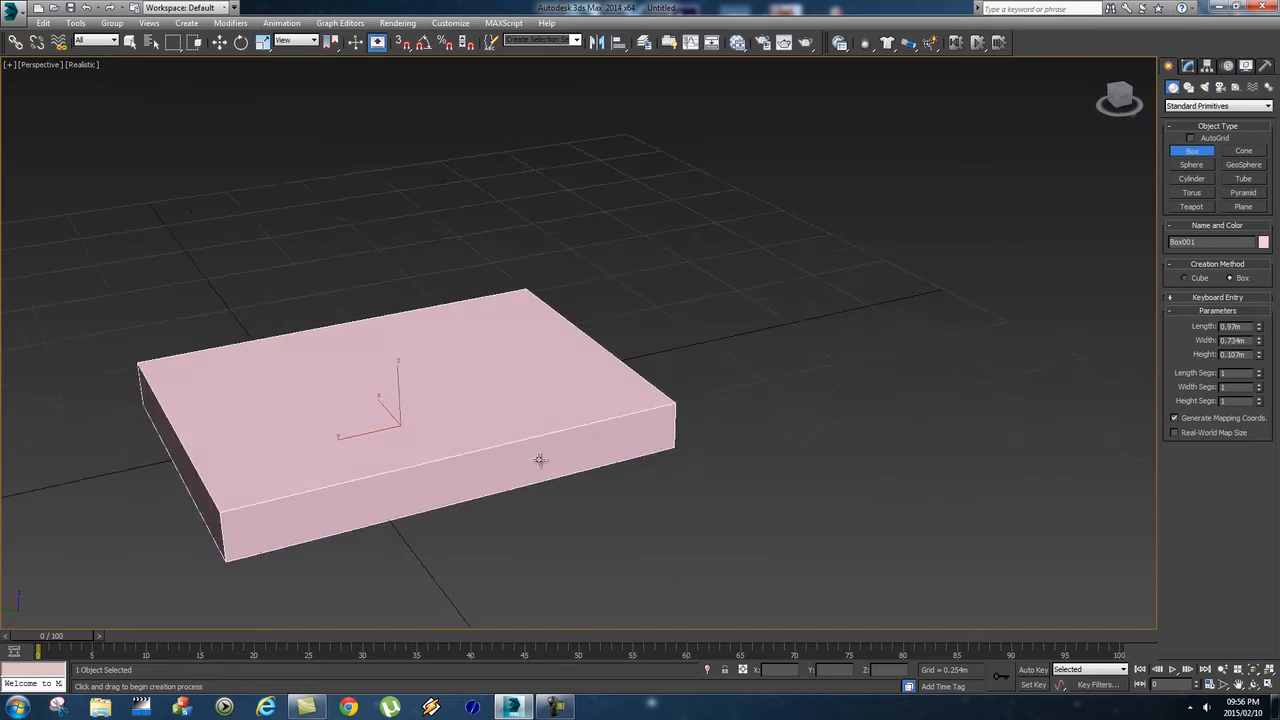
middle_drag(648, 384, 704, 410)
Step: Set the new box's length and width to 1 m and its height to 0.05 m
drag(1240, 327, 1209, 339)
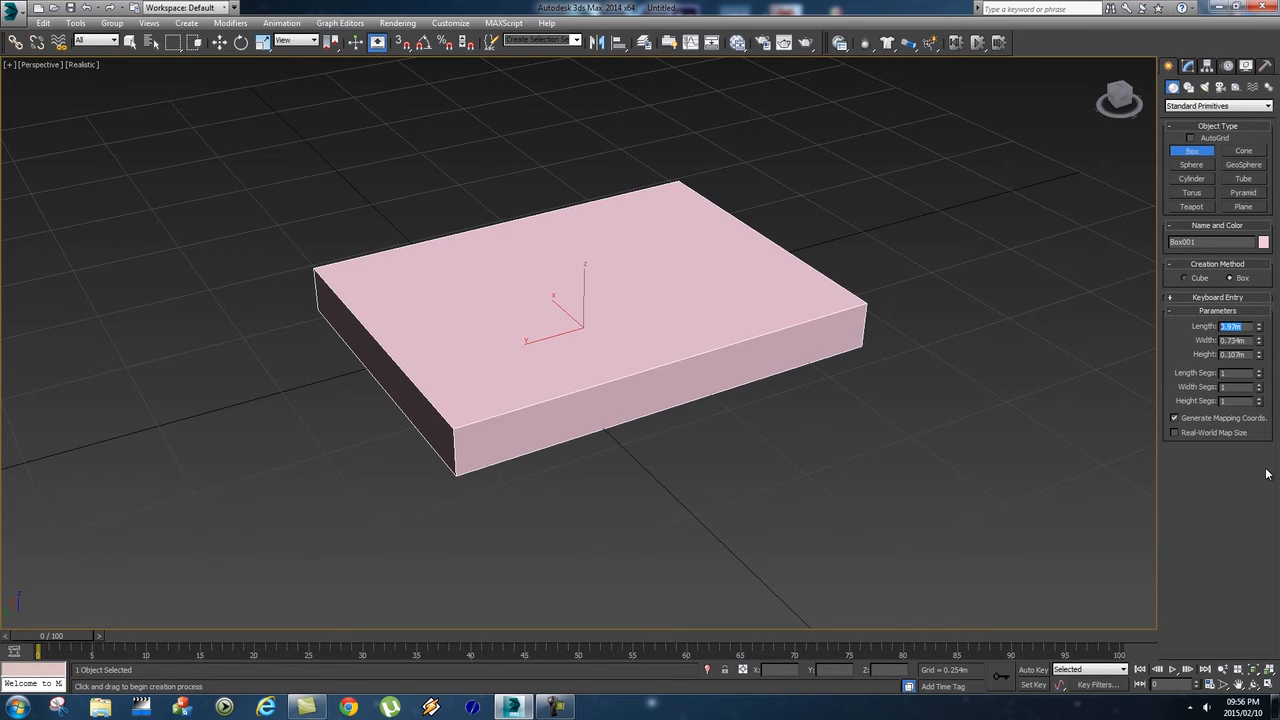
key(Tab)
key(Tab)
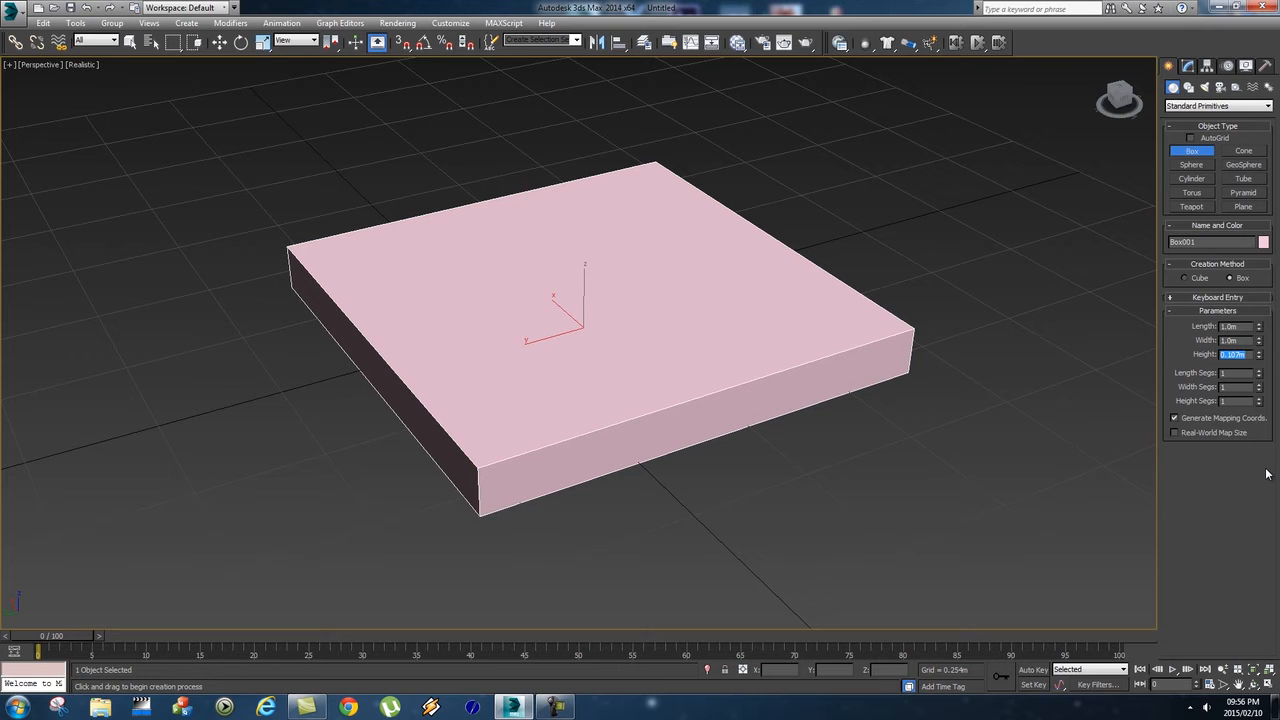
text(0.05)
key(Return)
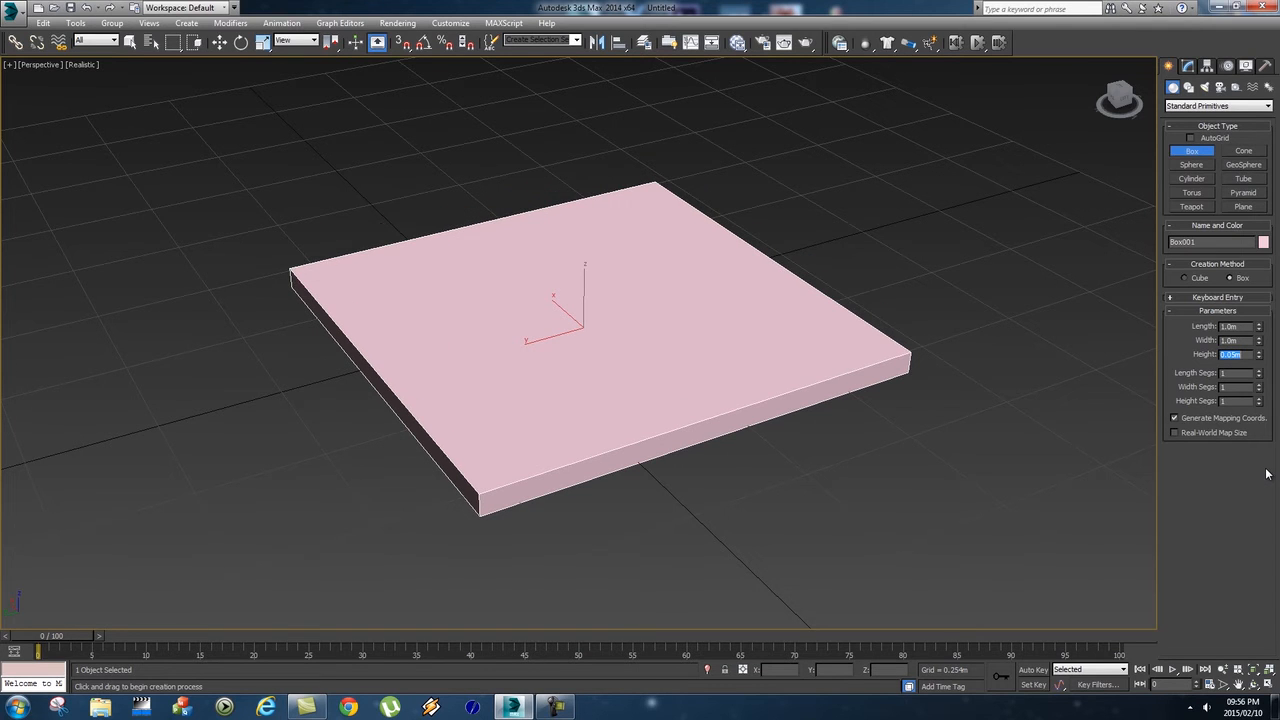
Step: Set the flat box's length and width segments to 8 each
mouse_move(610, 343)
alt+middle_down()
mouse_move(583, 320)
mouse_move(615, 353)
alt+middle_up()
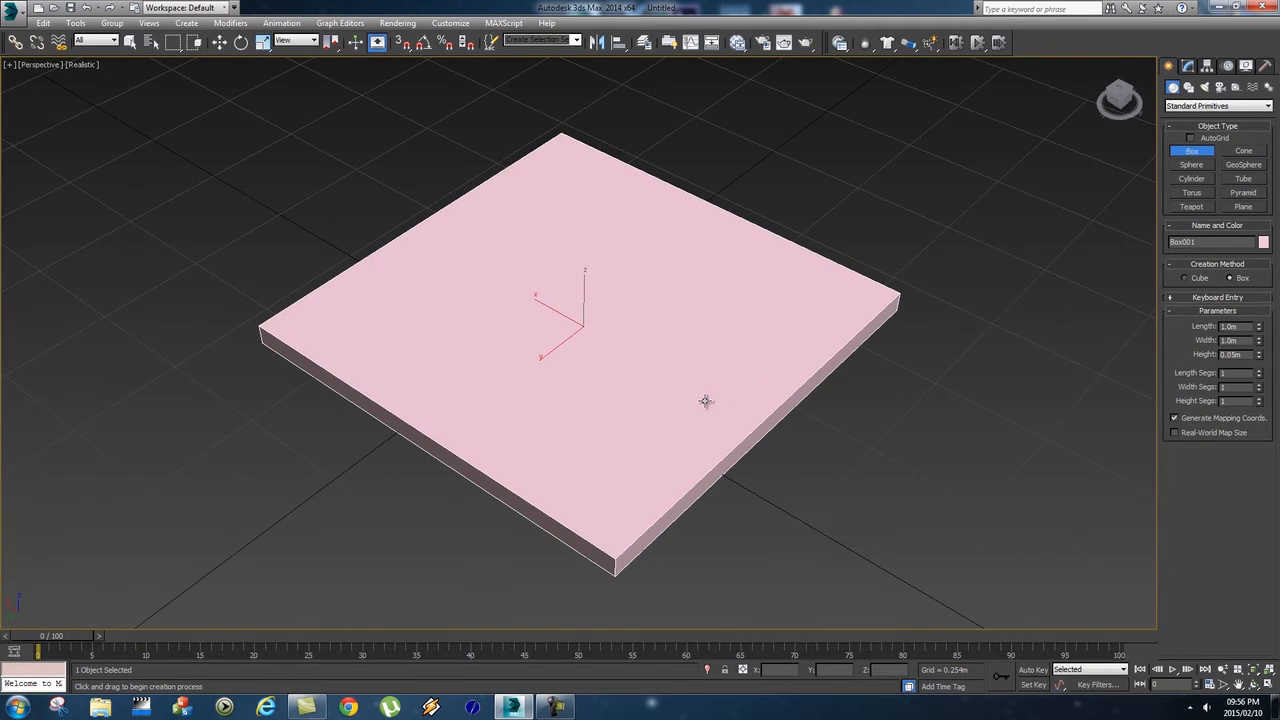
alt+middle_drag(706, 400, 1054, 371)
double_click(1224, 373)
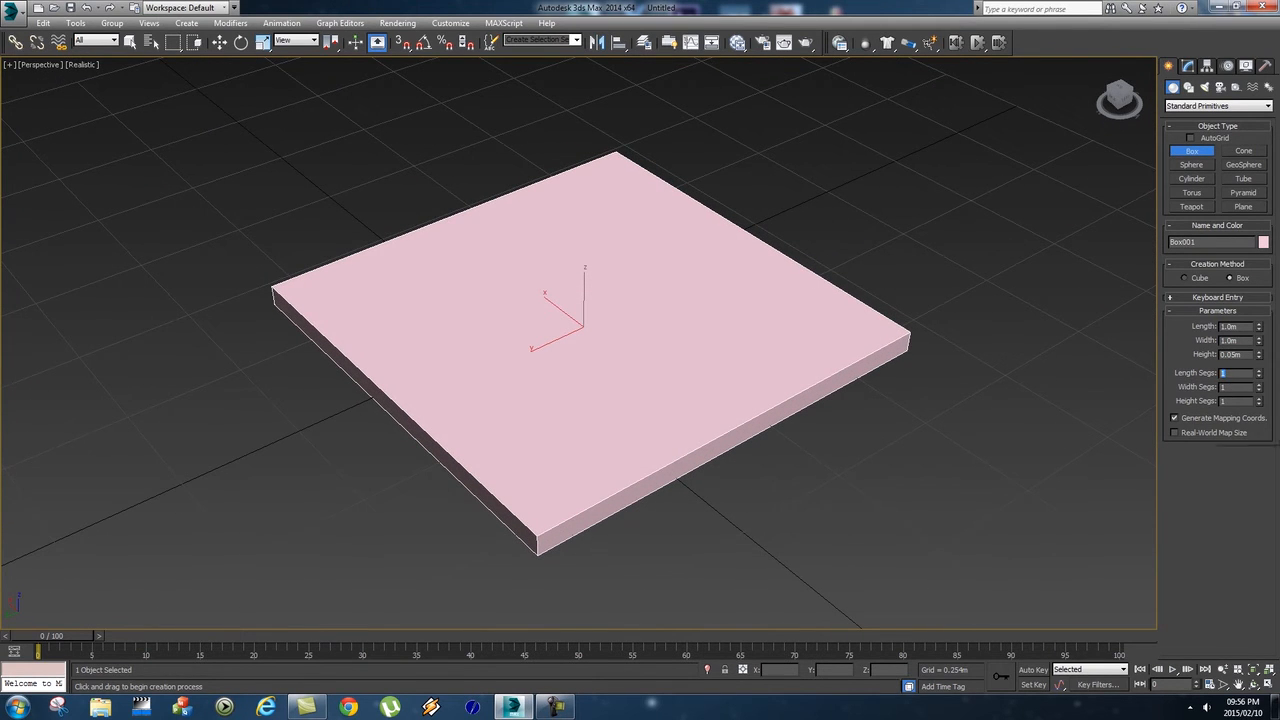
text(8)
key(Return)
text(8)
key(Return)
alt+middle_drag(767, 478, 712, 436)
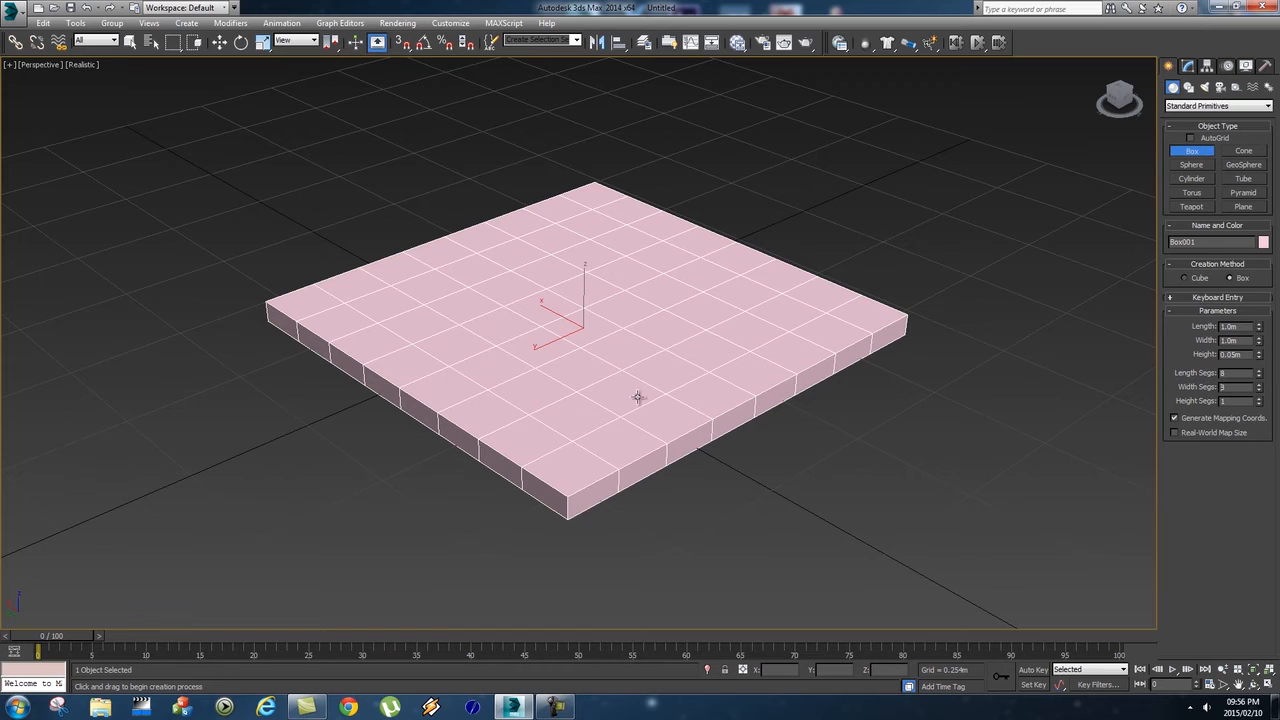
Step: Convert the segmented flat box to an Editable Poly and switch to polygon level
key(w)
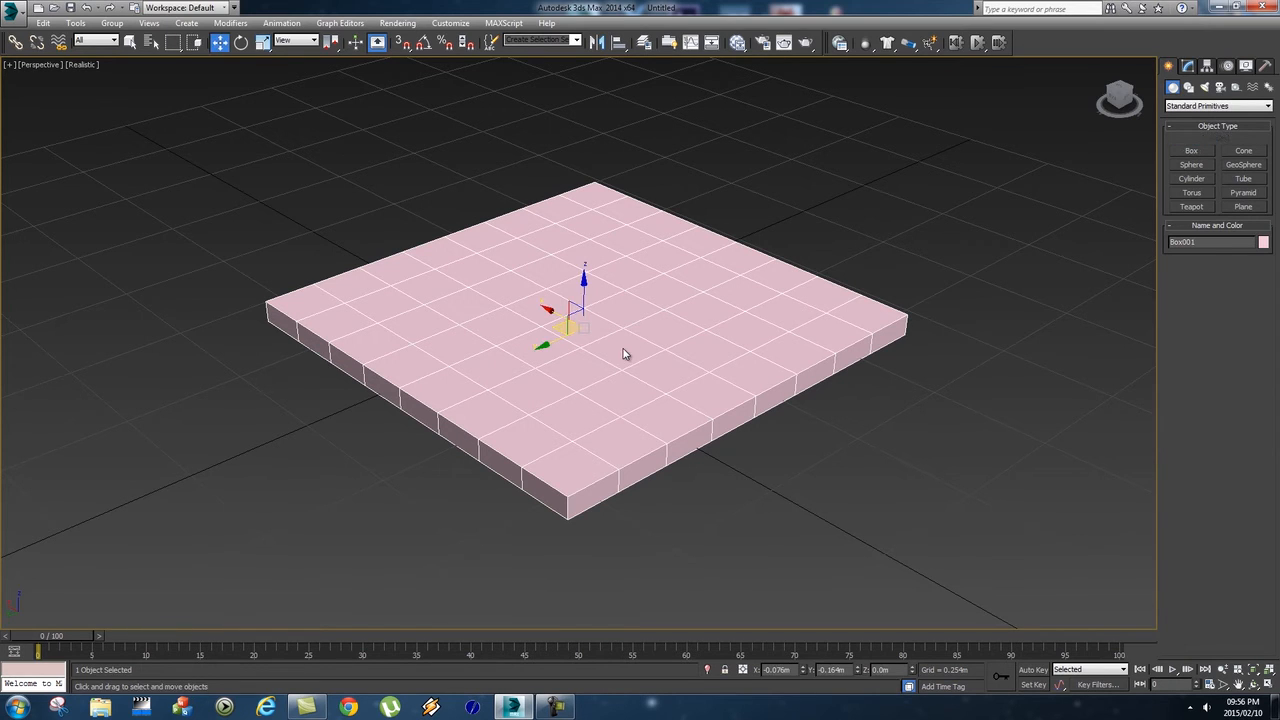
right_click(638, 356)
mouse_move(705, 471)
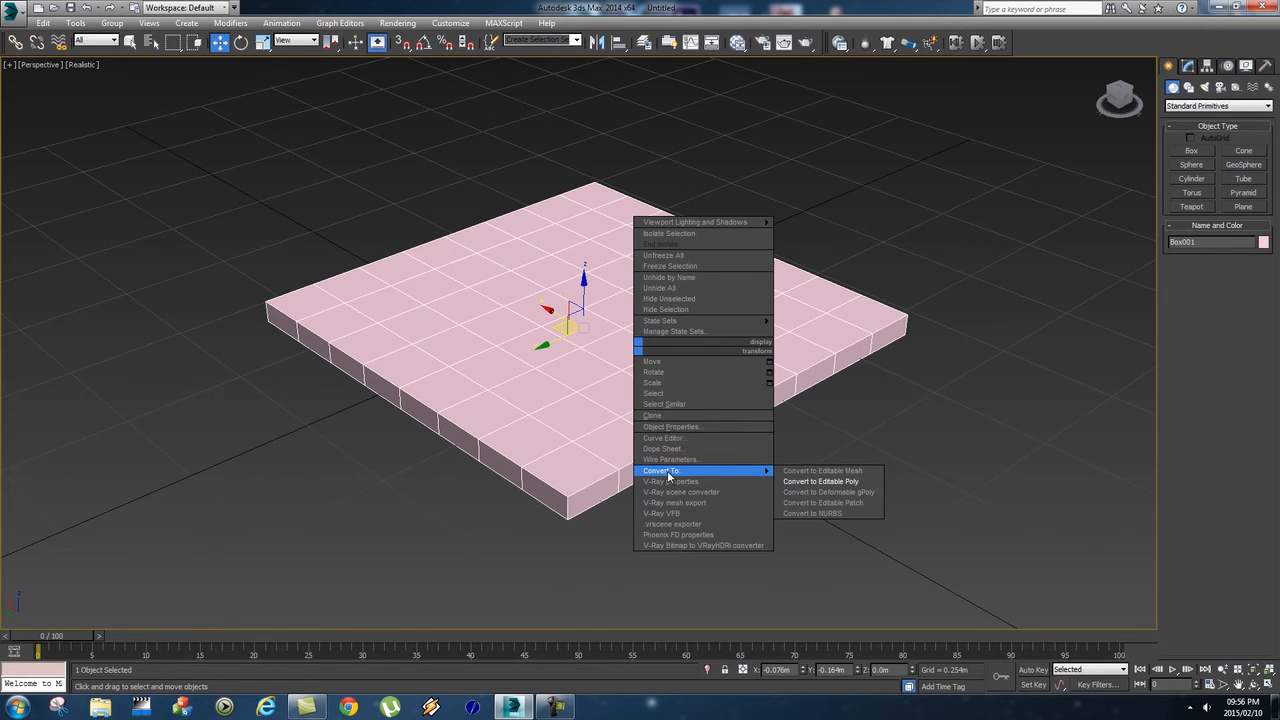
click(832, 487)
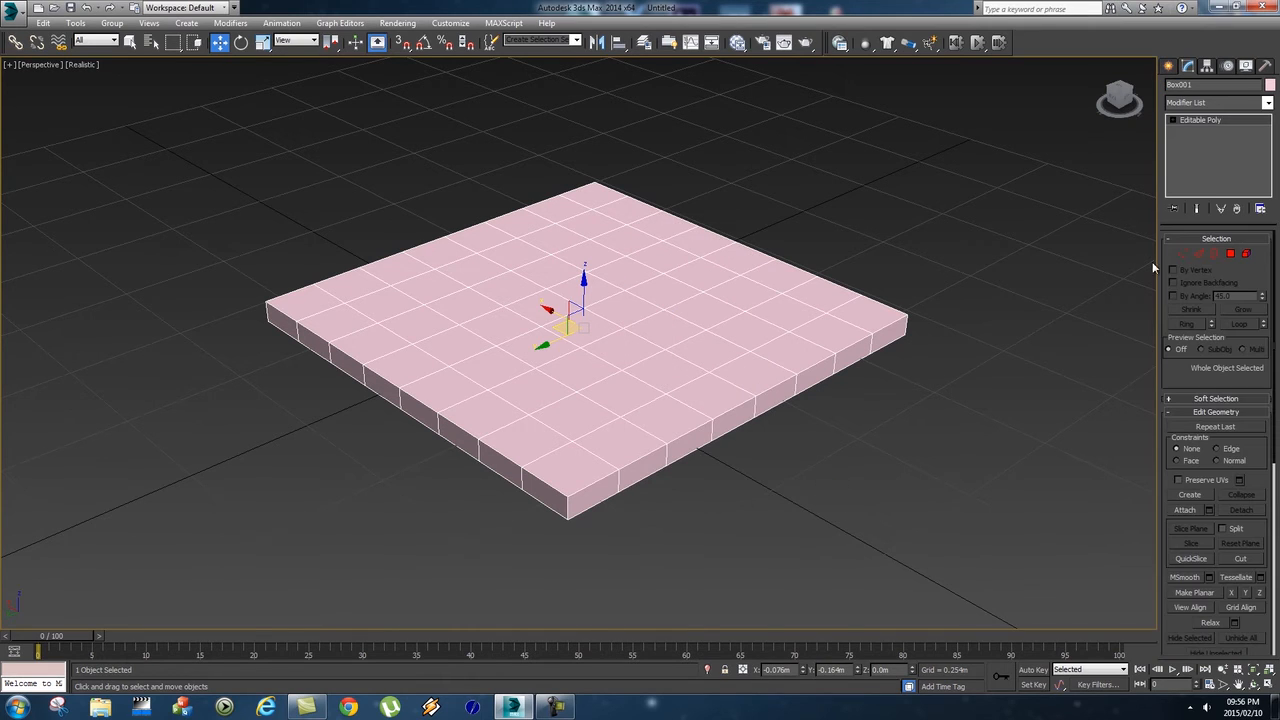
click(1231, 255)
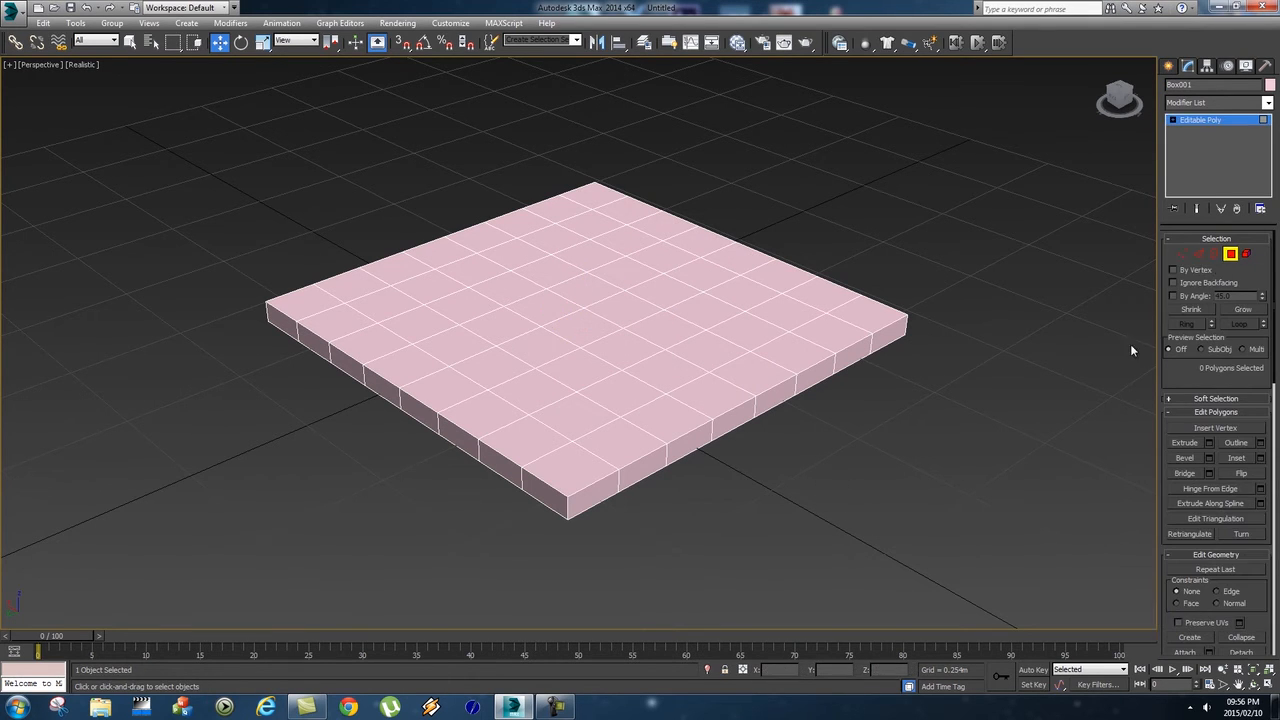
Step: Select the row of eight top polygons along the slab's back edge and extrude it upward about 1.05 m as a backrest
middle_drag(637, 343, 803, 442)
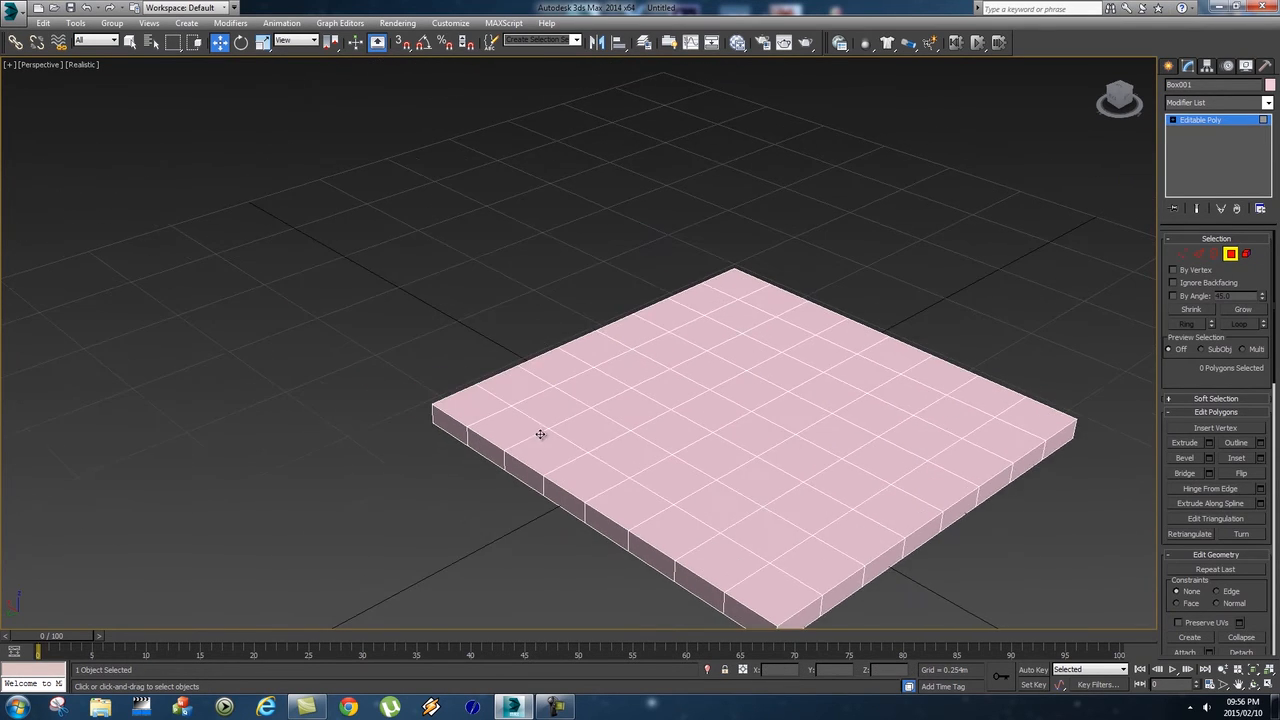
click(472, 403)
ctrl+click(517, 389)
ctrl+click(557, 366)
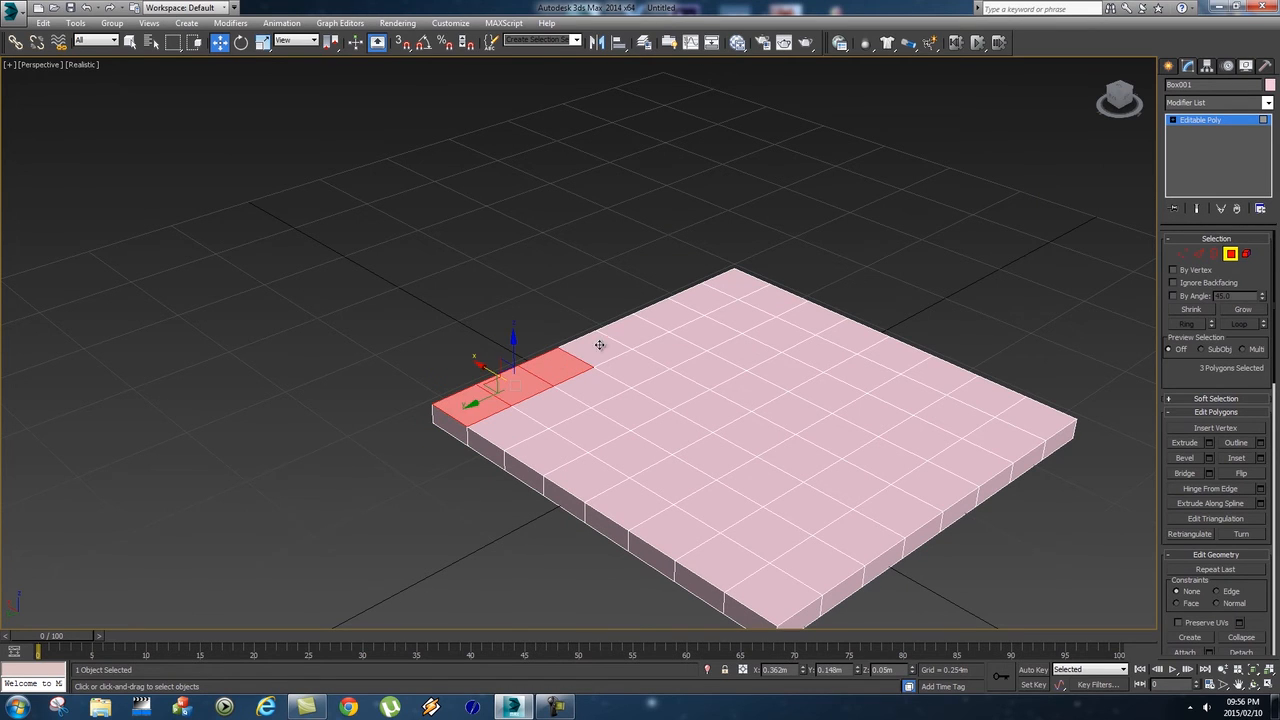
ctrl+click(600, 343)
ctrl+click(635, 330)
ctrl+click(674, 308)
ctrl+click(709, 288)
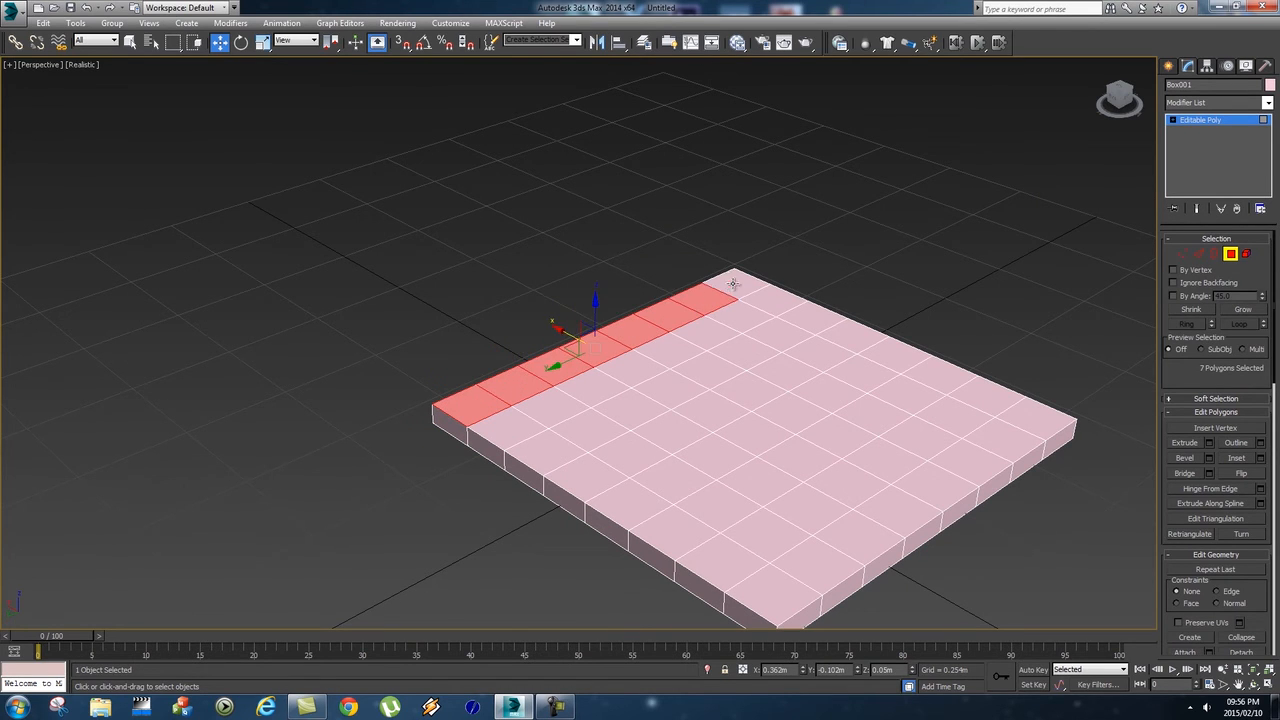
ctrl+click(733, 282)
middle_drag(847, 417, 812, 418)
scroll(674, 397, down, 6)
scroll(674, 434, up, 1)
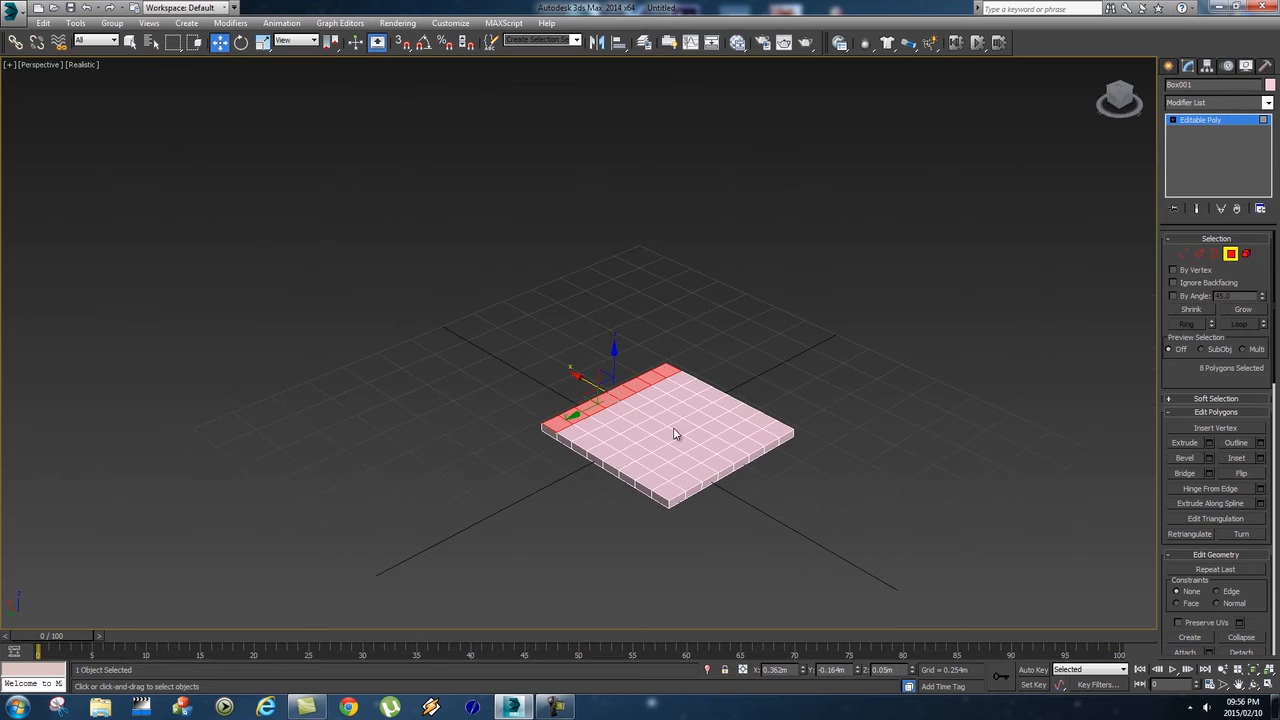
click(1209, 443)
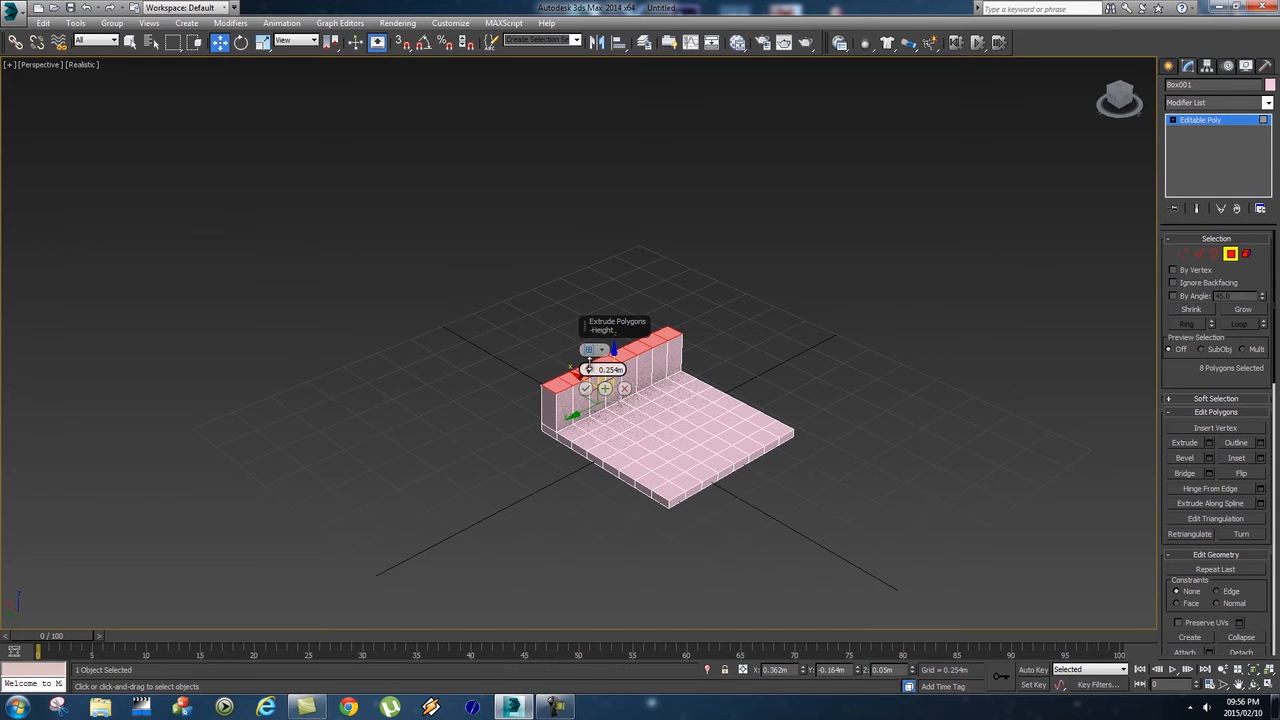
drag(587, 369, 605, 130)
click(585, 388)
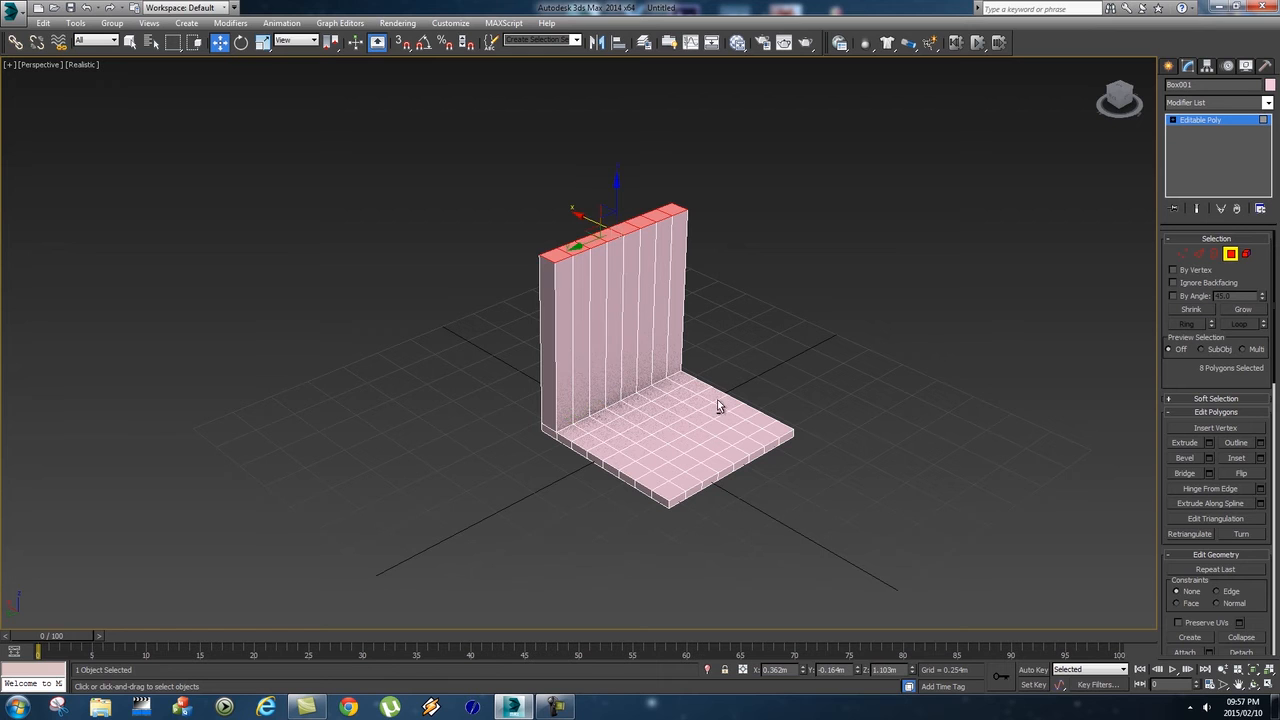
Step: Select the four corner polygons on the seat's underside and extrude them downward into four chair legs
alt+middle_drag(764, 471, 690, 418)
click(614, 271)
ctrl+click(757, 368)
ctrl+click(645, 471)
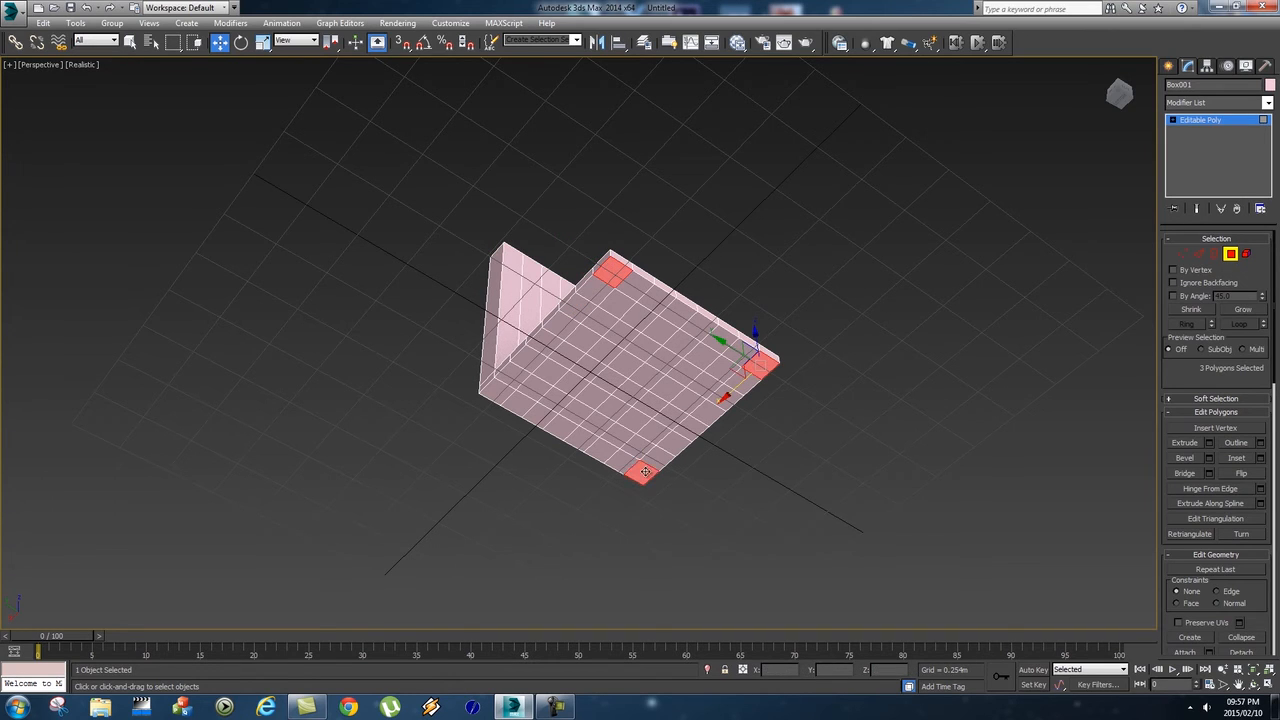
ctrl+click(500, 398)
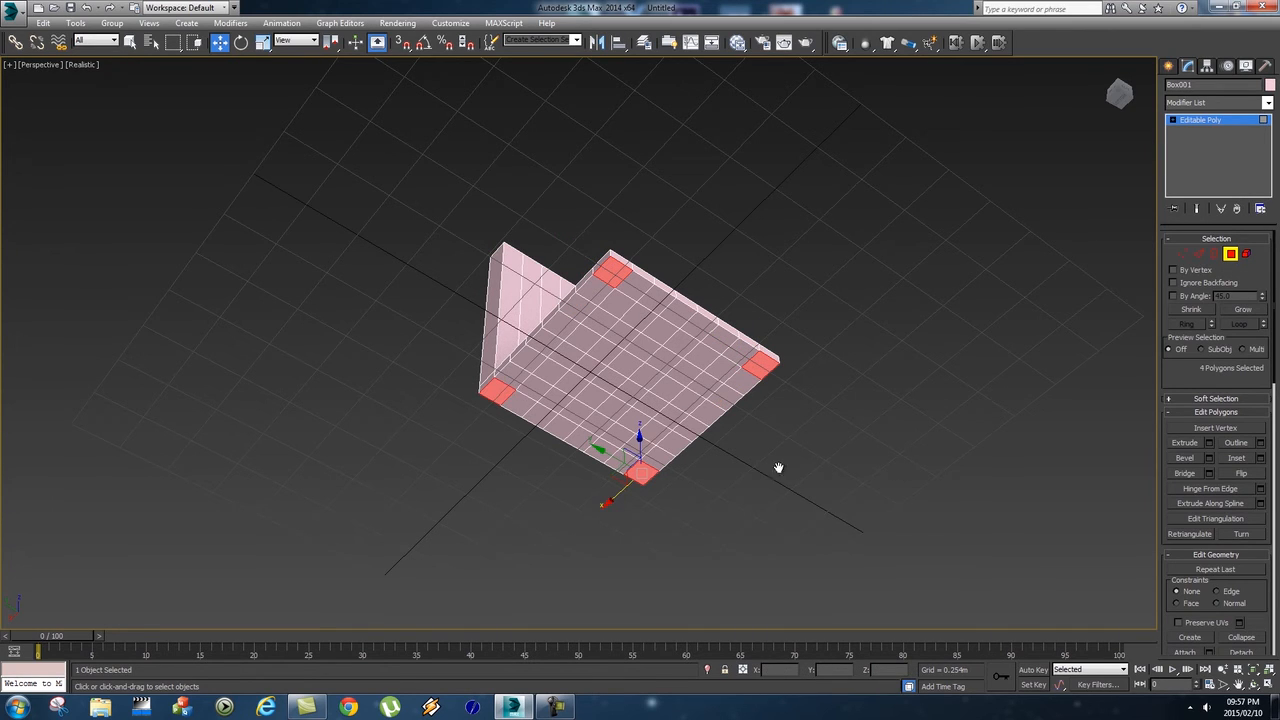
click(1183, 442)
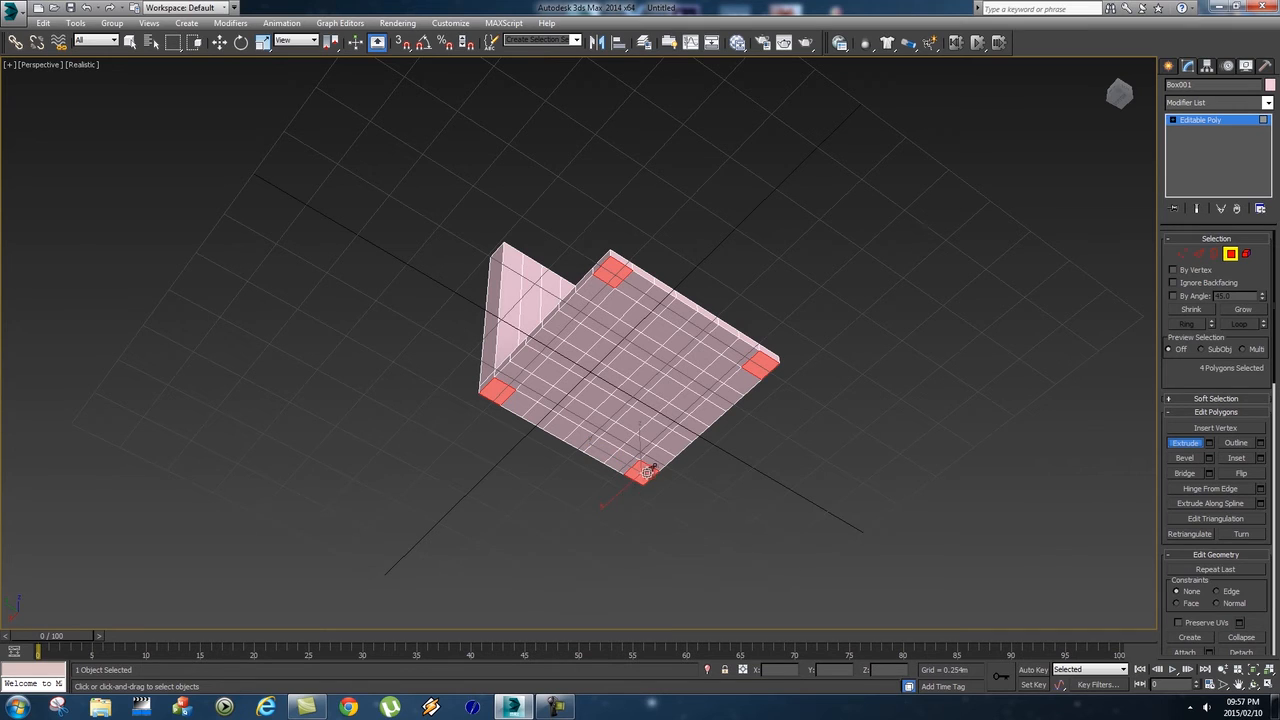
drag(614, 270, 648, 200)
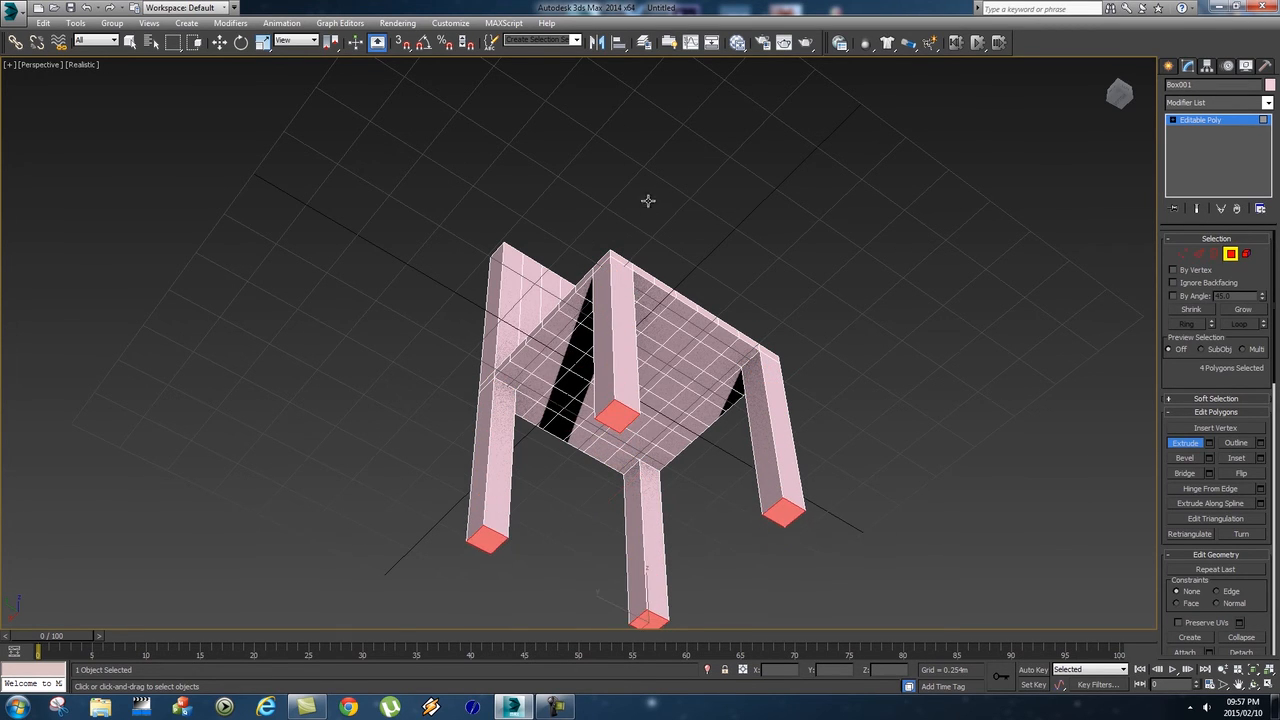
alt+middle_drag(638, 274, 681, 329)
scroll(644, 326, down, 5)
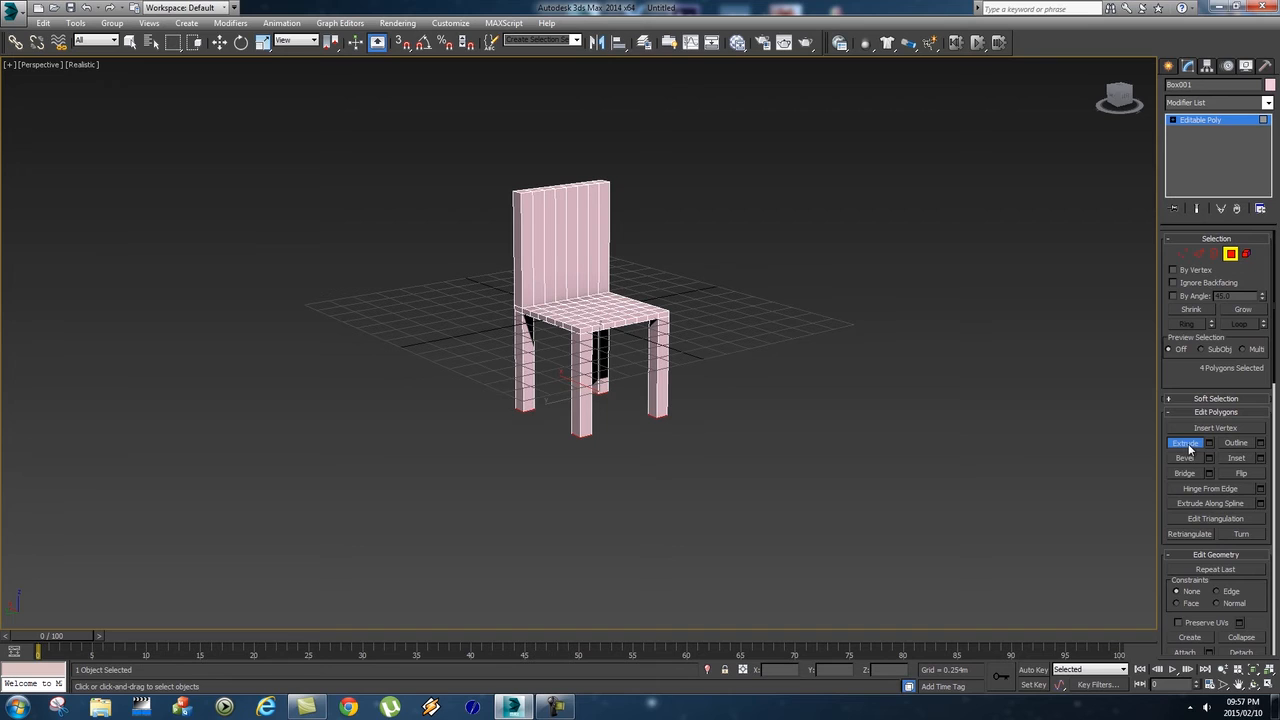
key(w)
key(q)
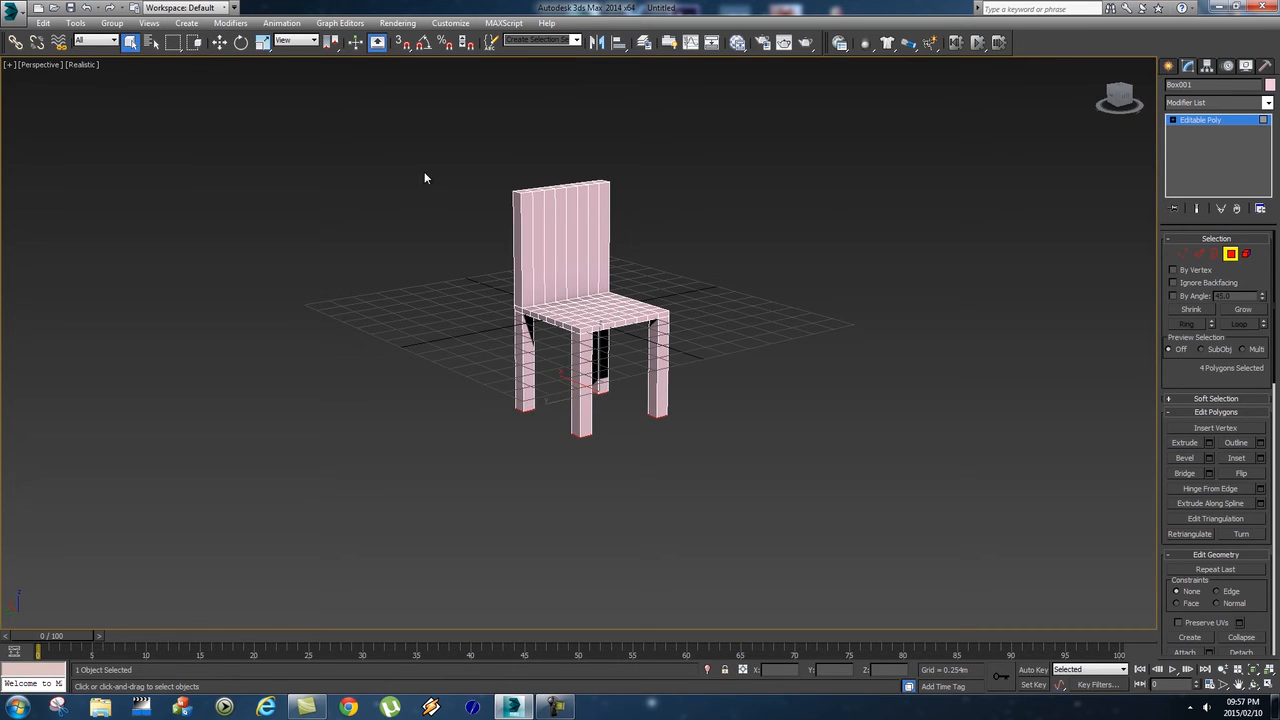
Step: At vertex level, scale the vertices along the backrest's top edge inward so the backrest tapers upward
click(1182, 254)
middle_drag(681, 247, 728, 305)
scroll(728, 305, up, 5)
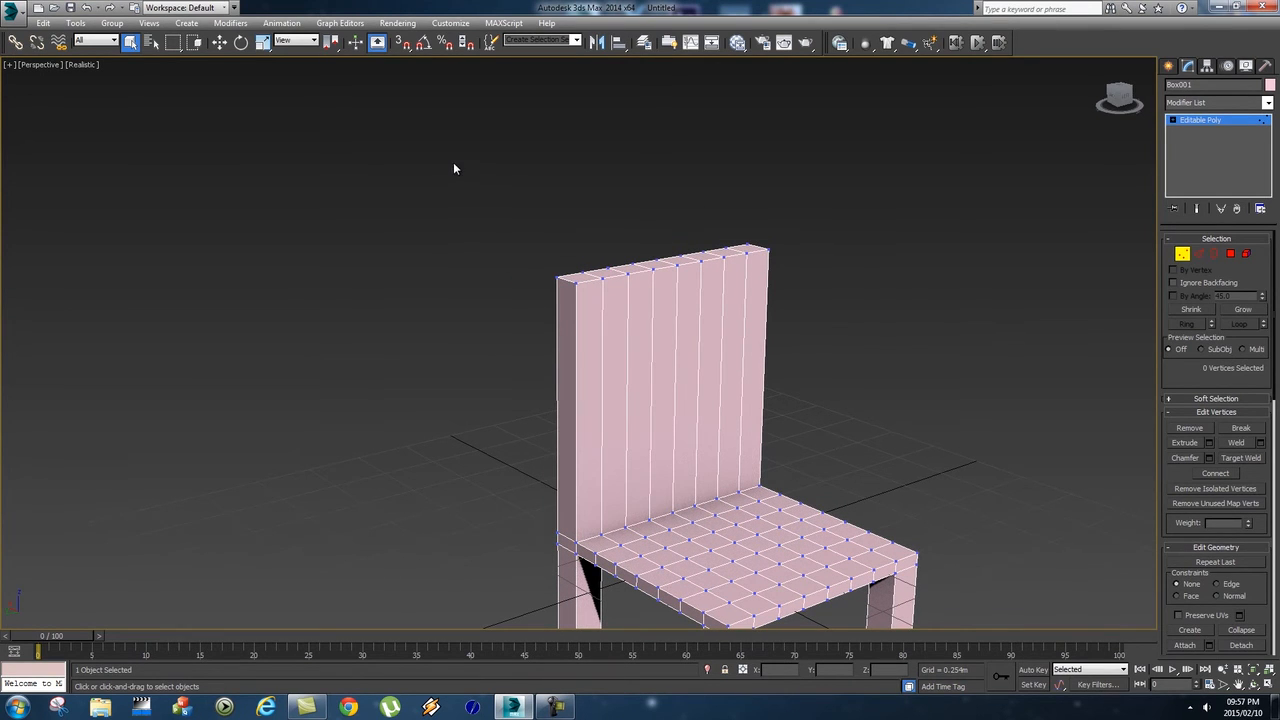
drag(809, 318, 843, 322)
key(r)
mouse_move(664, 254)
mouse_down()
mouse_move(663, 286)
mouse_move(660, 230)
mouse_up()
scroll(845, 372, down, 5)
alt+middle_drag(806, 350, 660, 234)
drag(645, 215, 646, 303)
alt+middle_drag(646, 303, 724, 360)
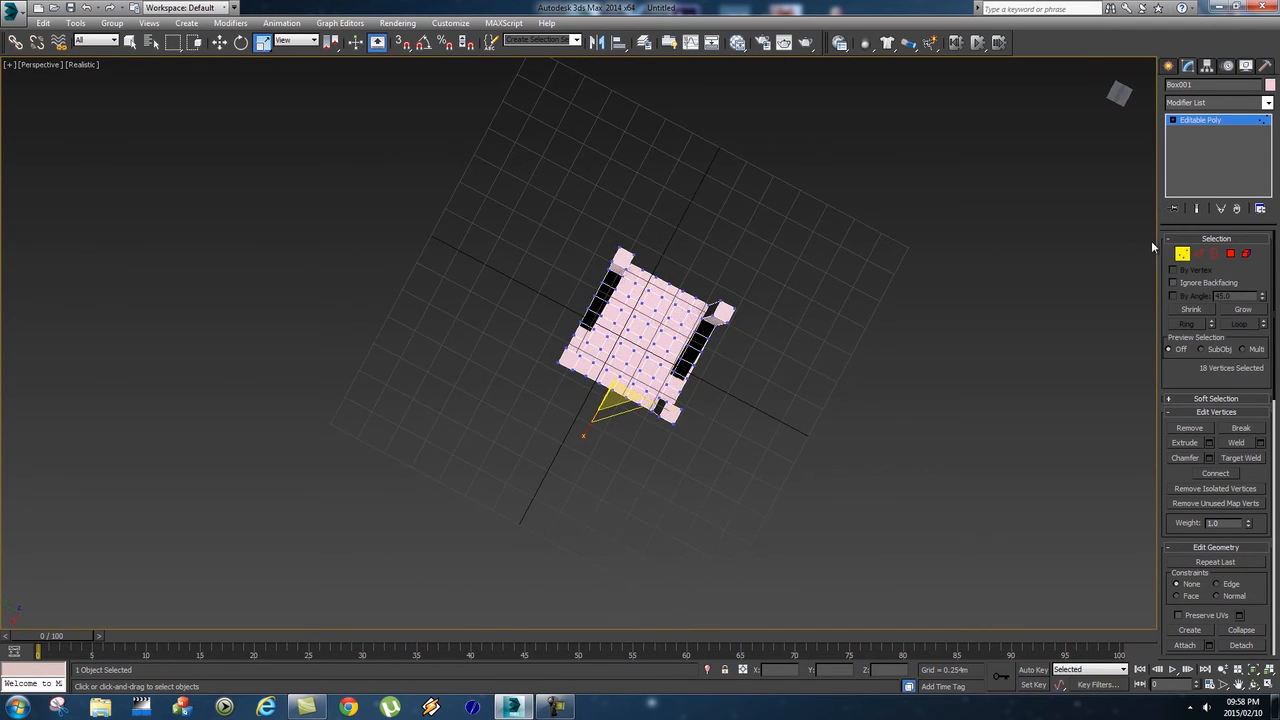
Step: Select the four polygons at the ends of the legs and scale them down to taper the legs
click(1229, 255)
click(782, 377)
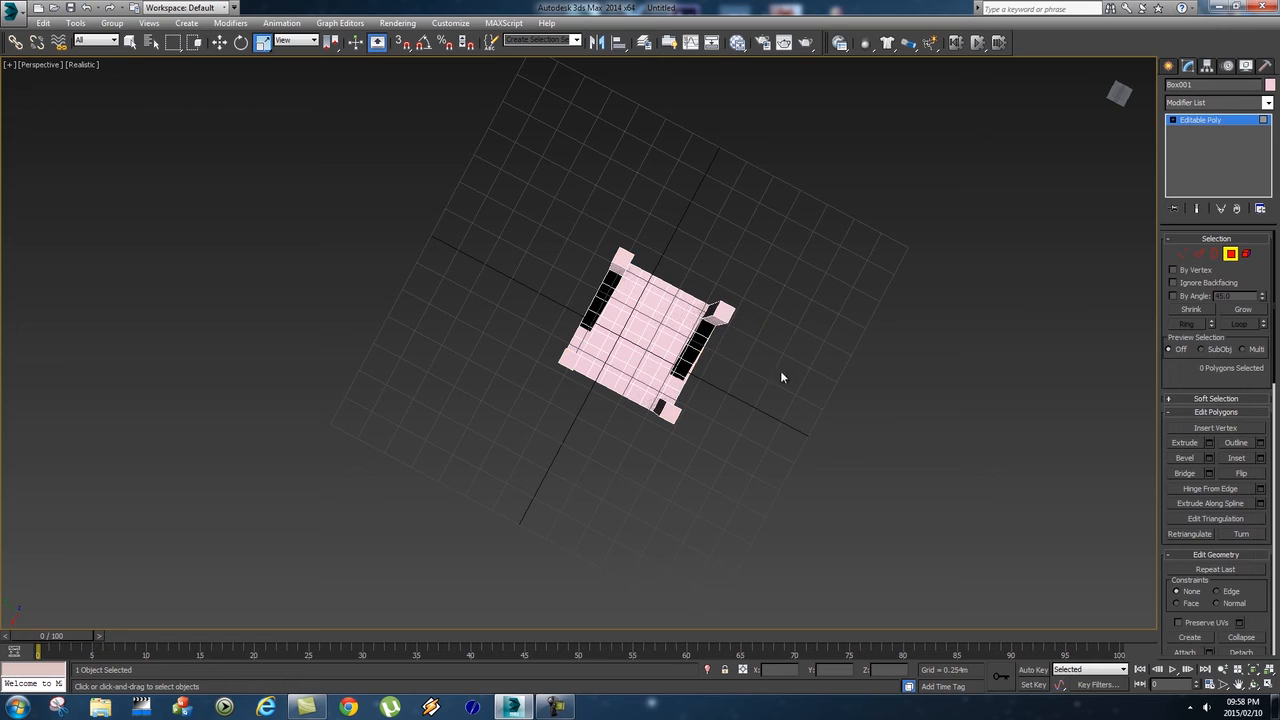
click(722, 311)
ctrl+click(670, 413)
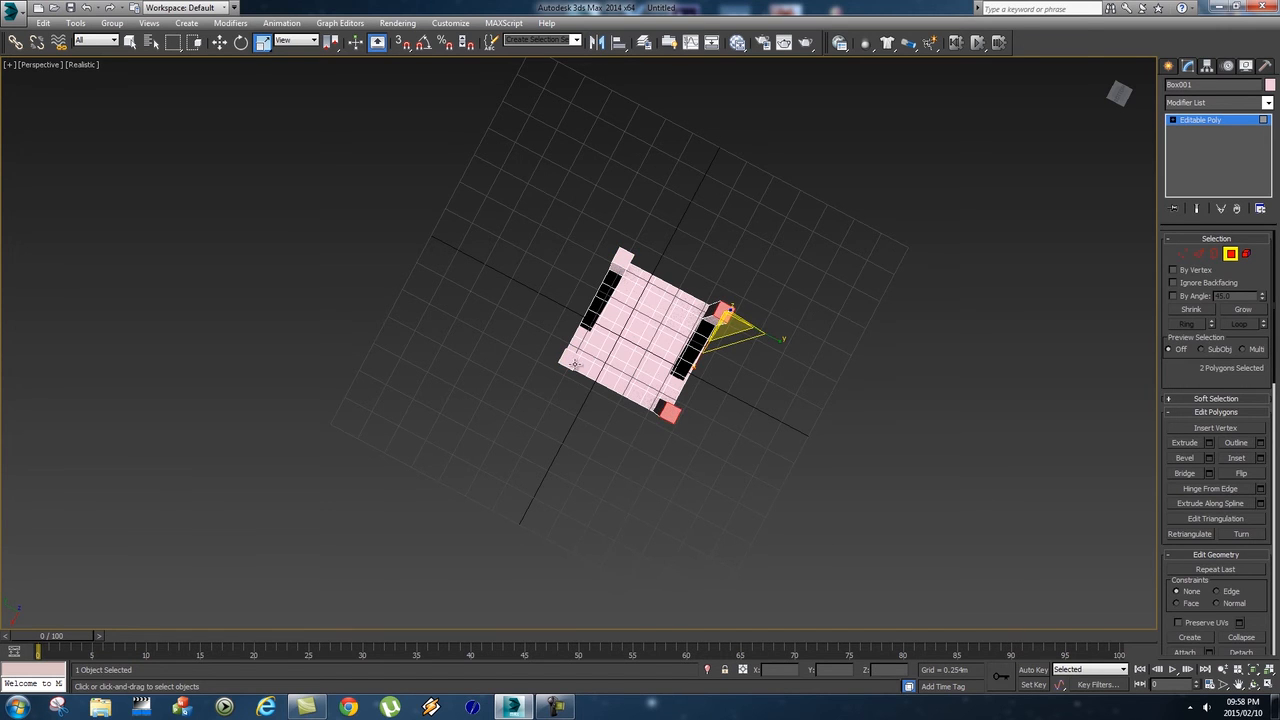
ctrl+click(575, 364)
ctrl+click(622, 263)
alt+middle_drag(723, 383, 677, 318)
drag(655, 257, 645, 347)
alt+middle_drag(645, 348, 729, 366)
key(q)
click(750, 312)
mouse_move(748, 323)
alt+middle_down()
mouse_move(760, 360)
mouse_move(645, 347)
mouse_move(697, 349)
mouse_move(742, 326)
alt+middle_up()
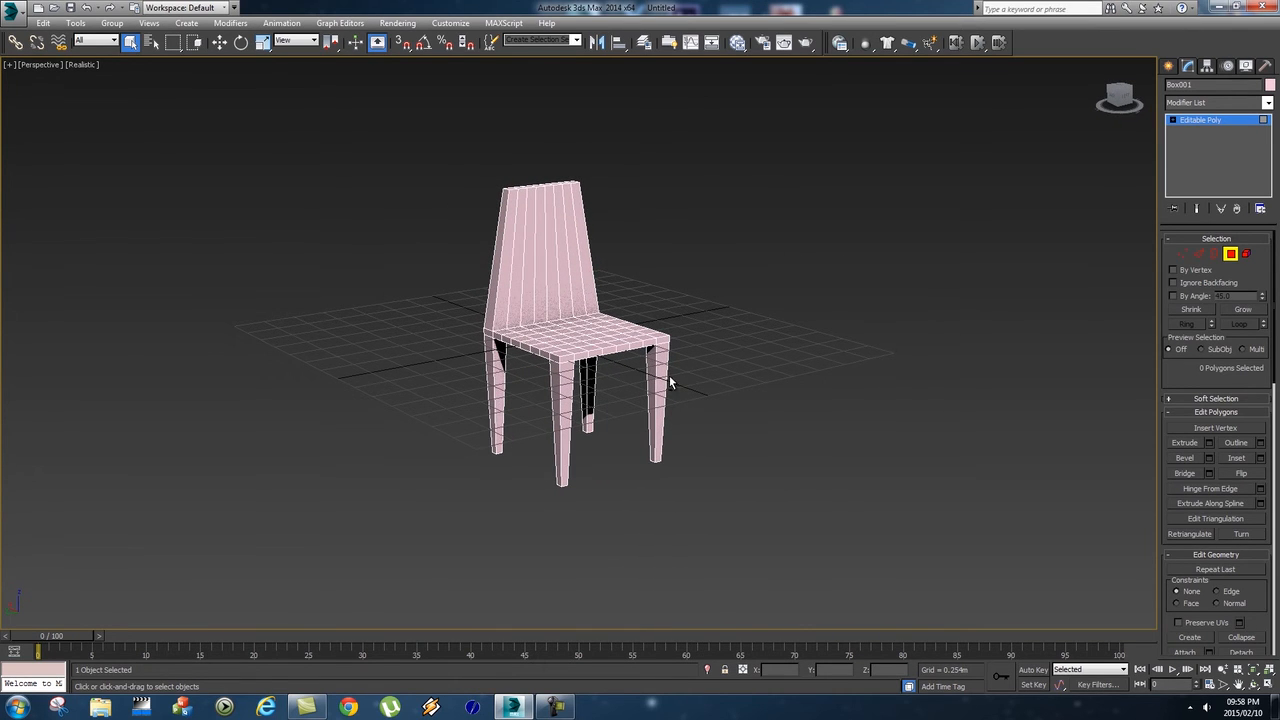
alt+middle_drag(868, 357, 858, 348)
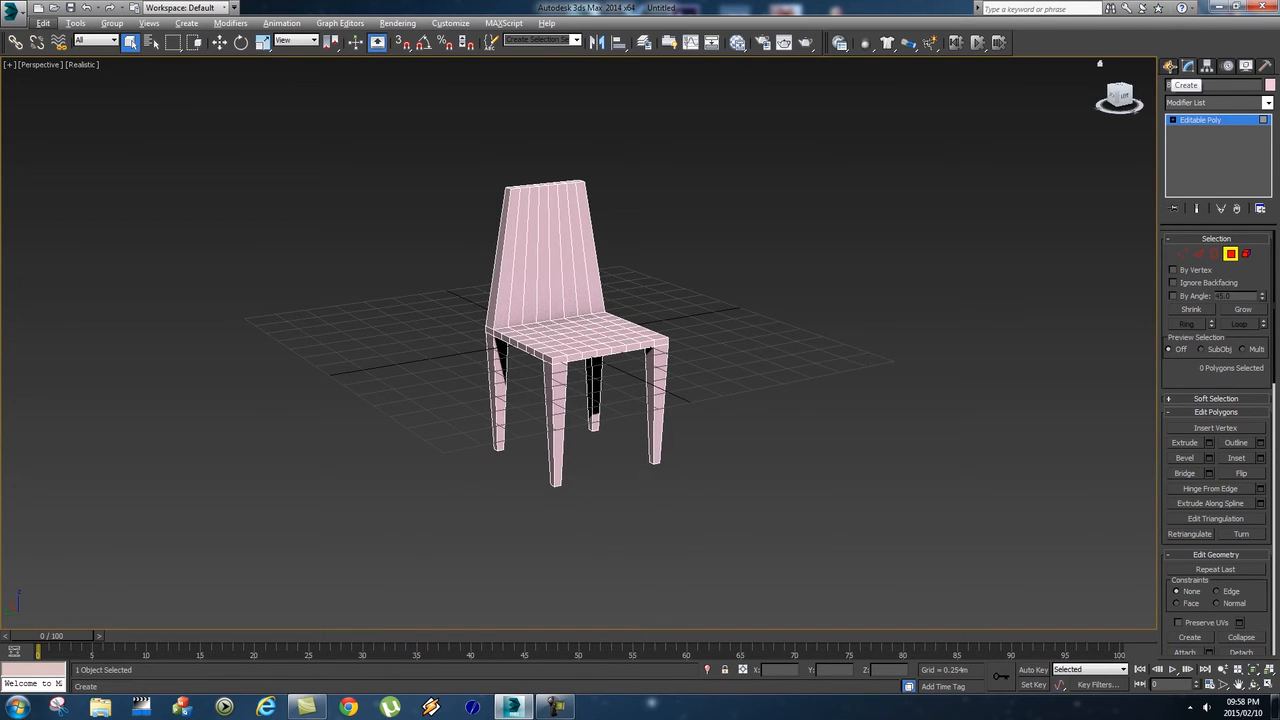
Step: Delete the chair and draw a new box about 0.7 m high near the grid's centre
click(1169, 65)
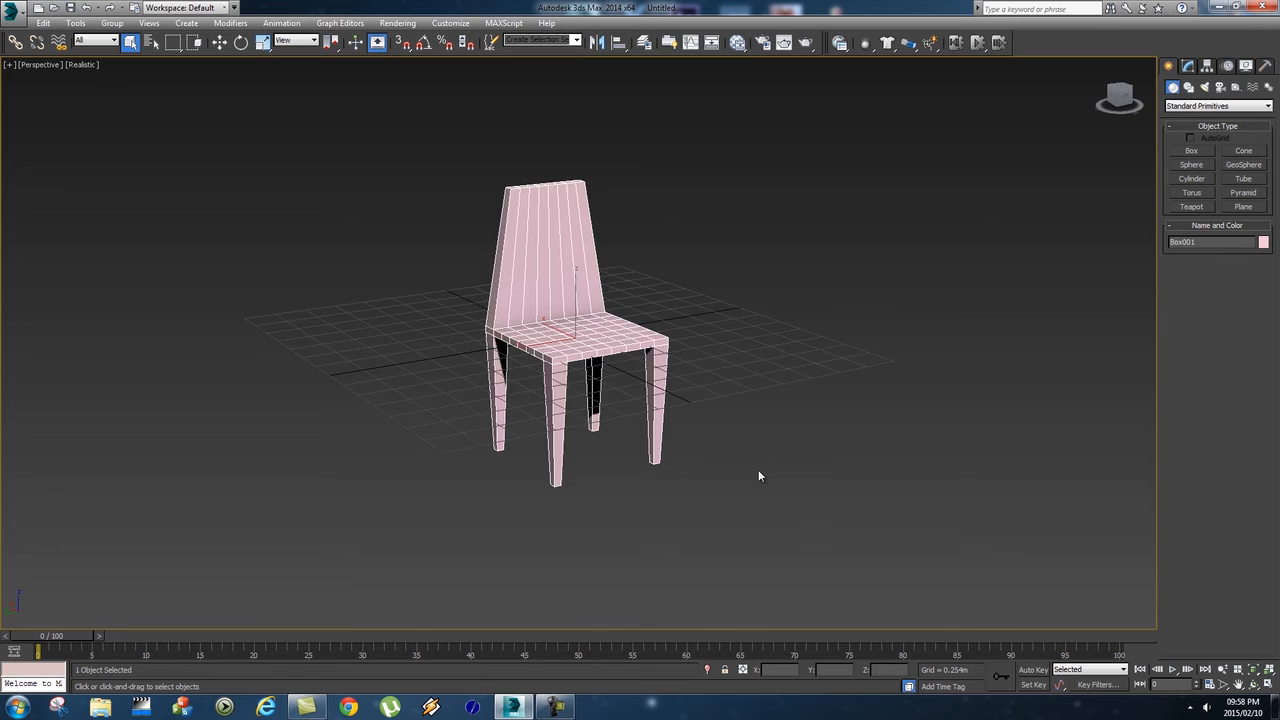
key(Delete)
click(1189, 150)
drag(486, 332, 635, 340)
click(600, 252)
Step: Set the new box's length, width and height to 1 m each
double_click(1249, 326)
text(1)
key(Tab)
text(1)
key(Tab)
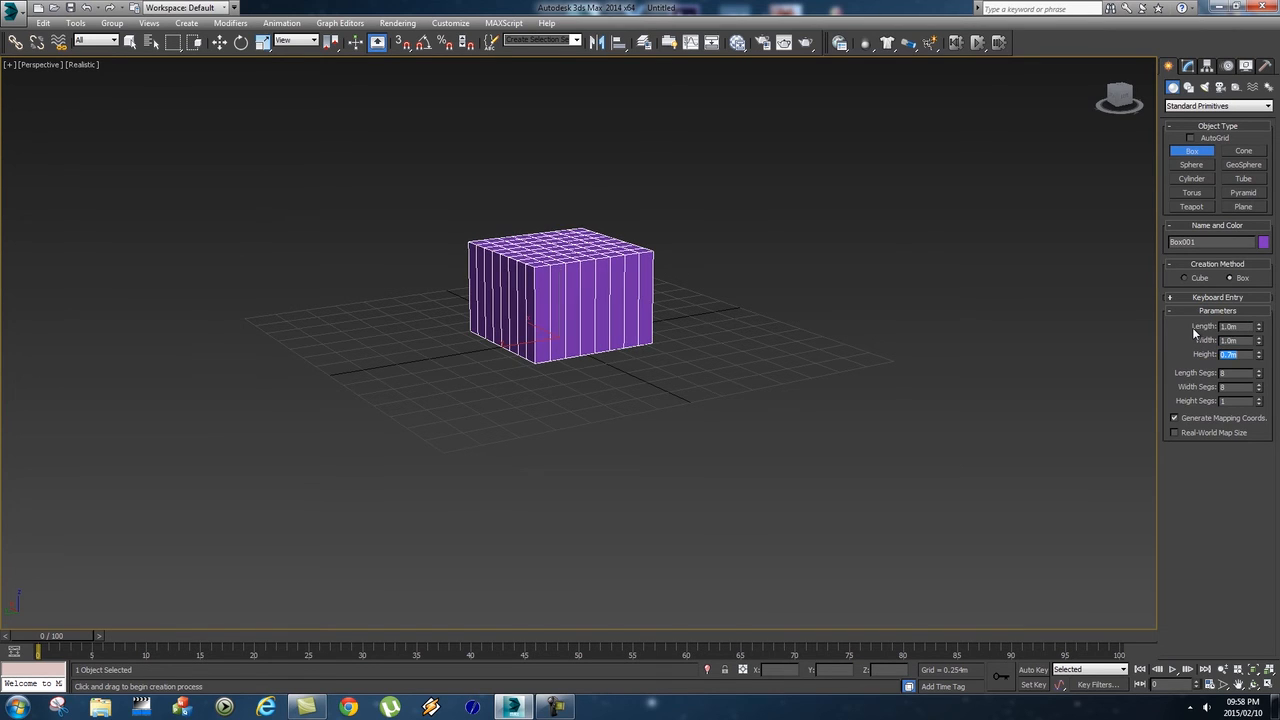
text(1)
key(Tab)
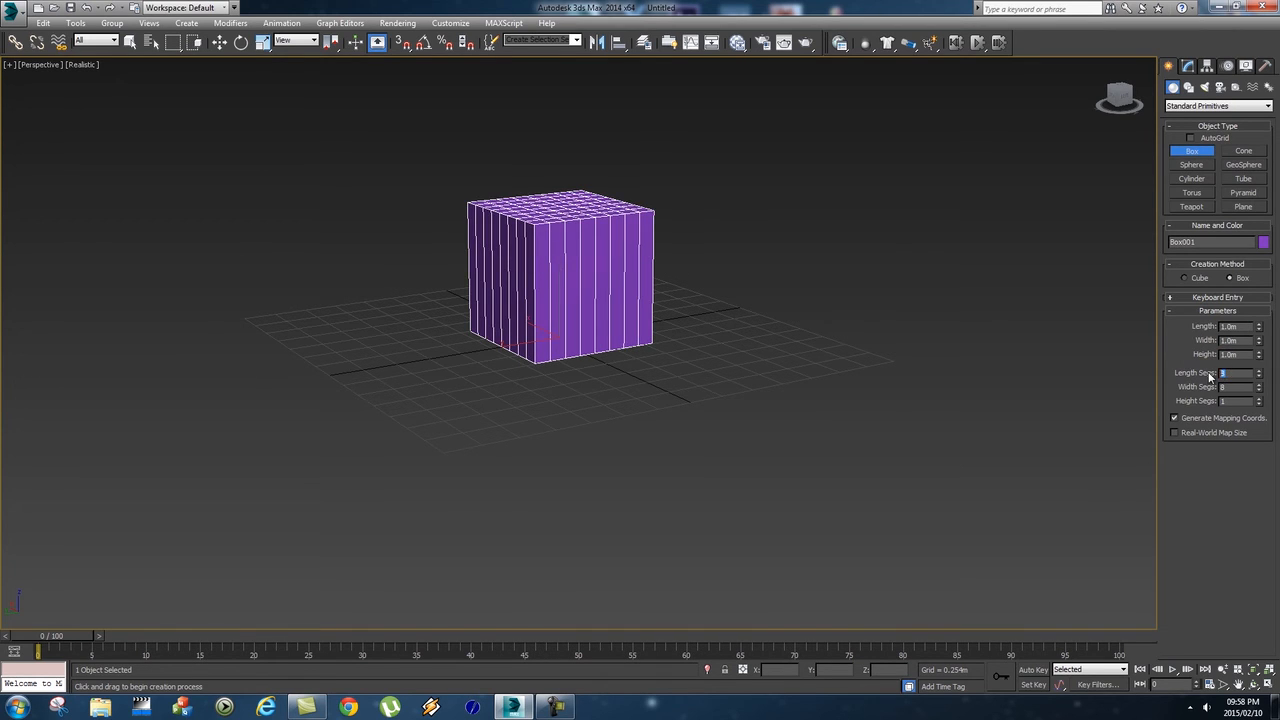
Step: Set the cube's length and width segments to 1 each and finish creating it
text(1)
key(Tab)
text(1)
key(Tab)
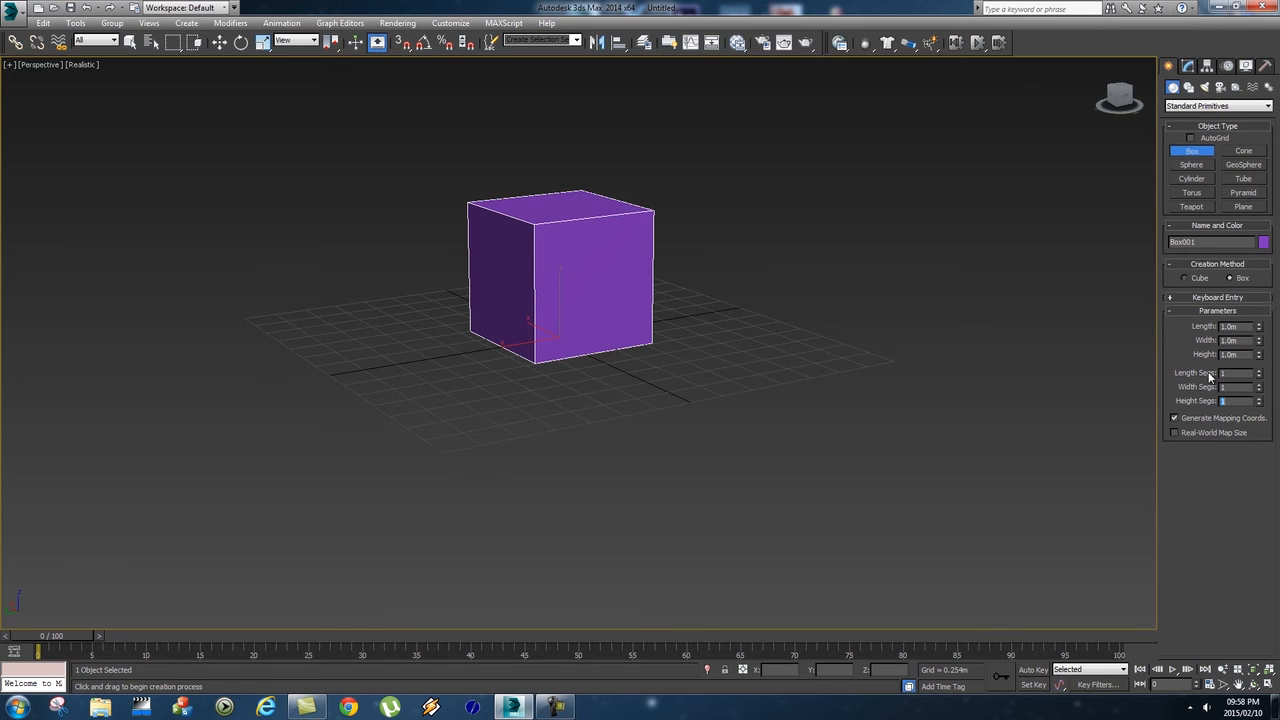
right_click(583, 382)
Step: Convert the cube to an Editable Poly and switch to polygon level
mouse_move(583, 382)
alt+middle_down()
mouse_move(611, 371)
mouse_move(620, 391)
mouse_move(586, 386)
alt+middle_up()
right_click(579, 329)
mouse_move(641, 452)
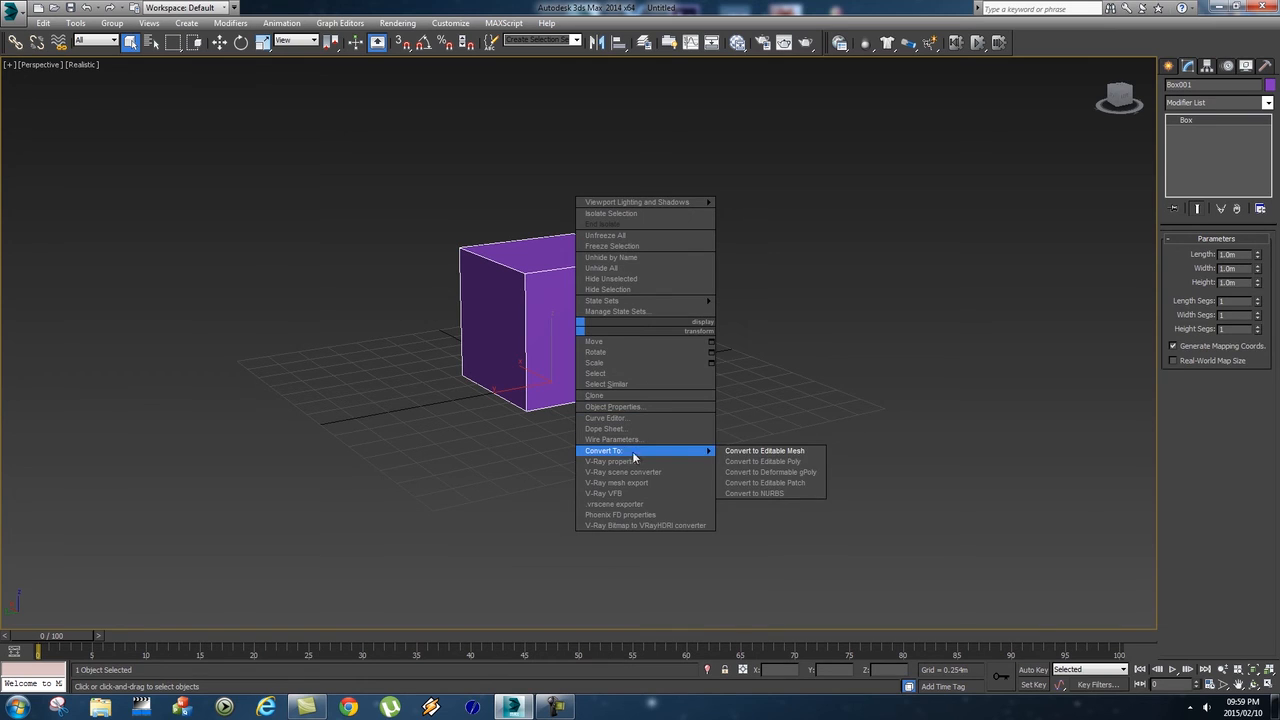
click(778, 461)
scroll(602, 364, up, 5)
scroll(602, 366, down, 5)
click(1234, 258)
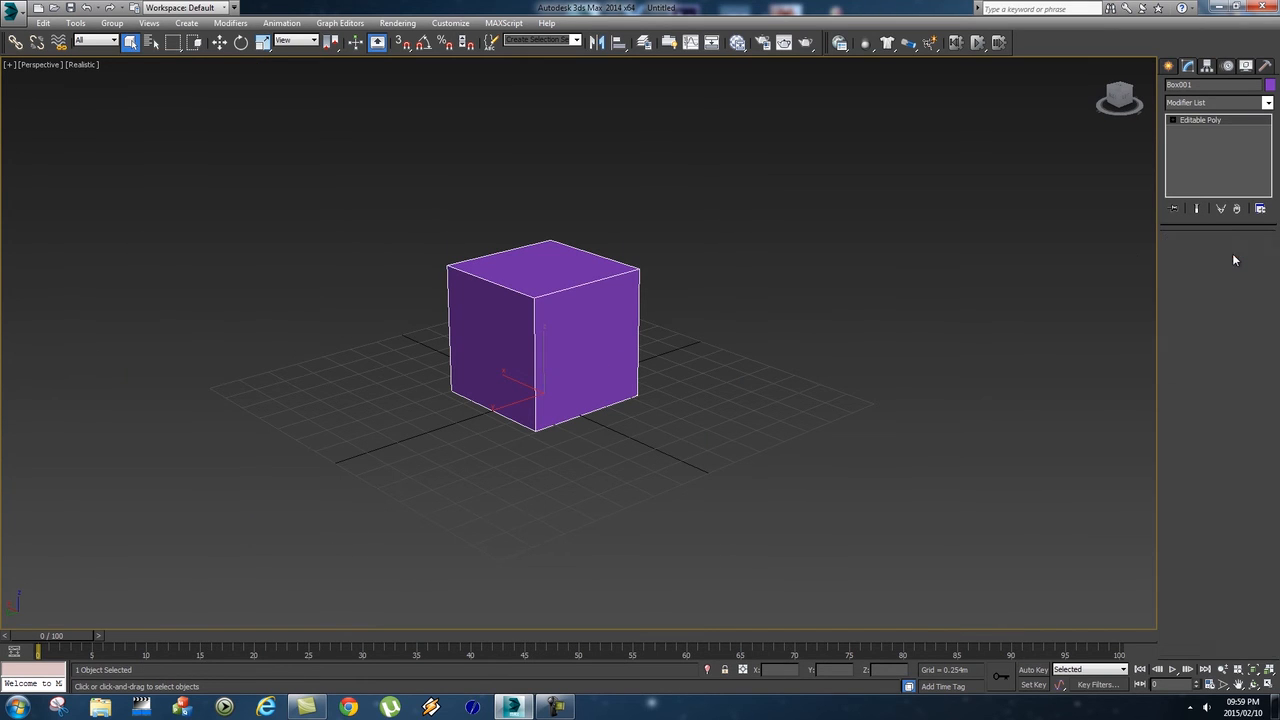
Step: Delete the side polygon on the cube's negative X side and inspect the opening
click(598, 342)
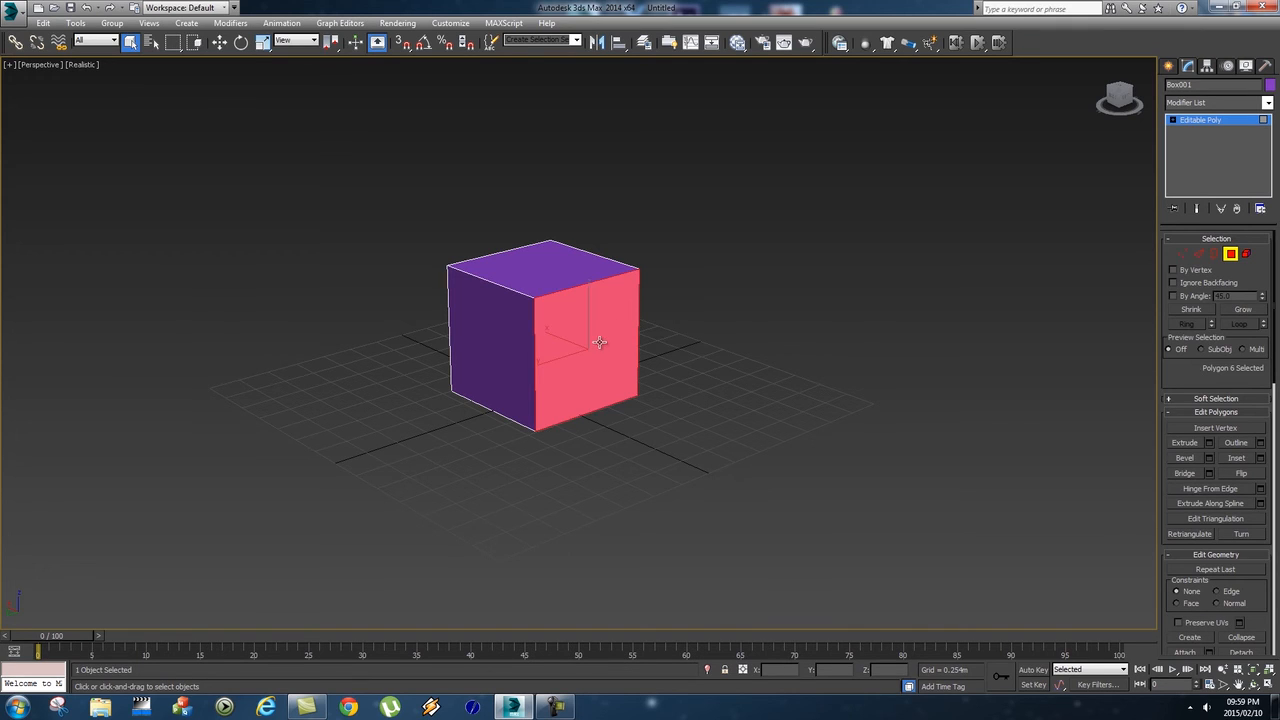
key(Delete)
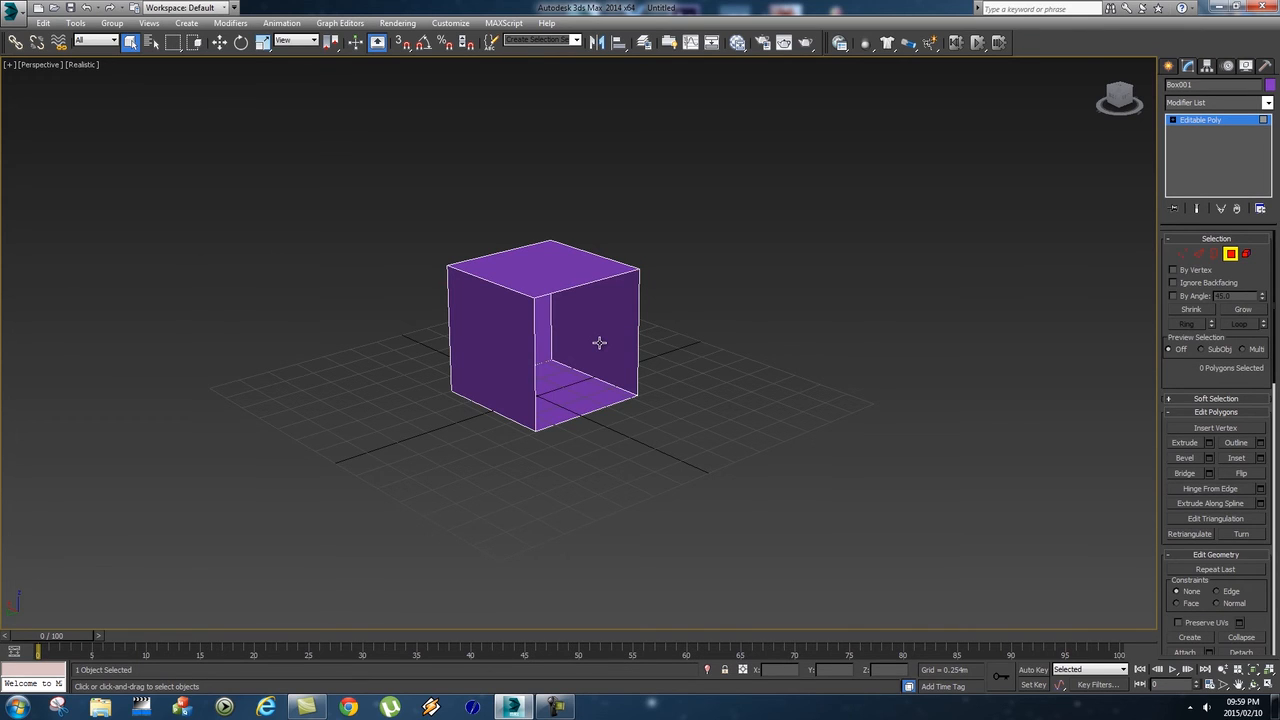
alt+middle_drag(721, 357, 603, 286)
alt+middle_drag(649, 377, 554, 383)
scroll(637, 423, up, 5)
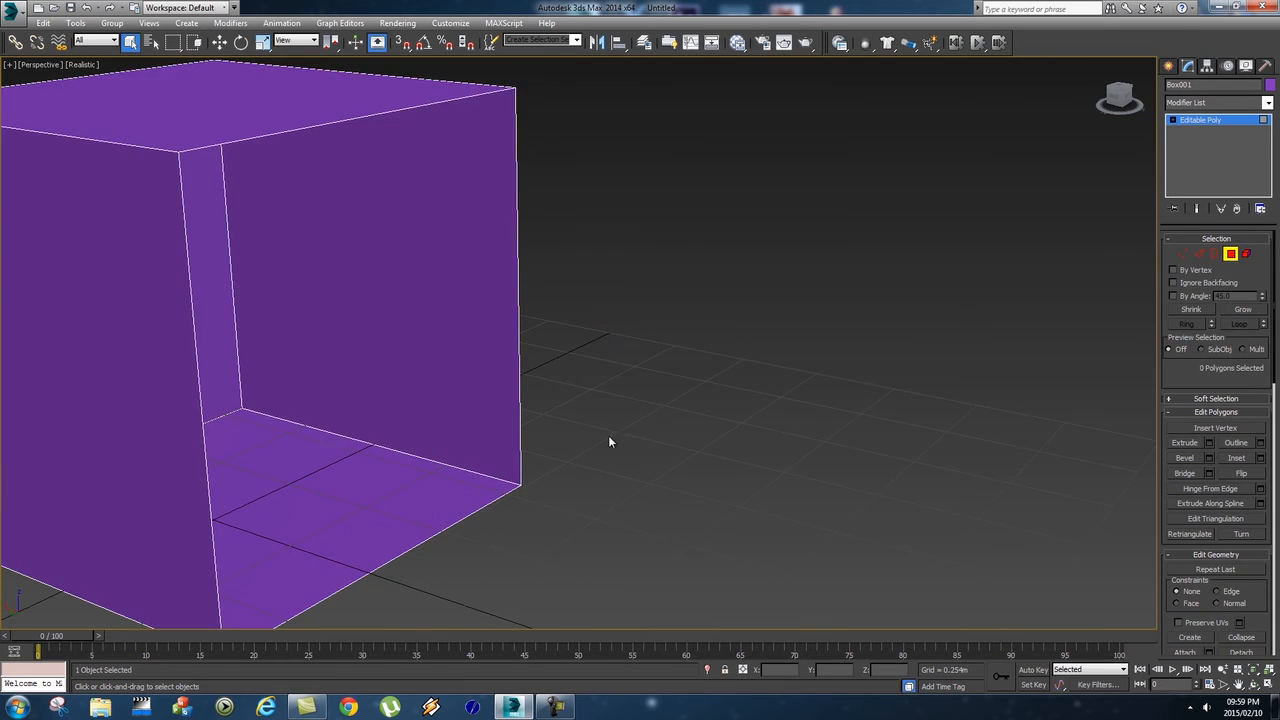
scroll(608, 435, down, 5)
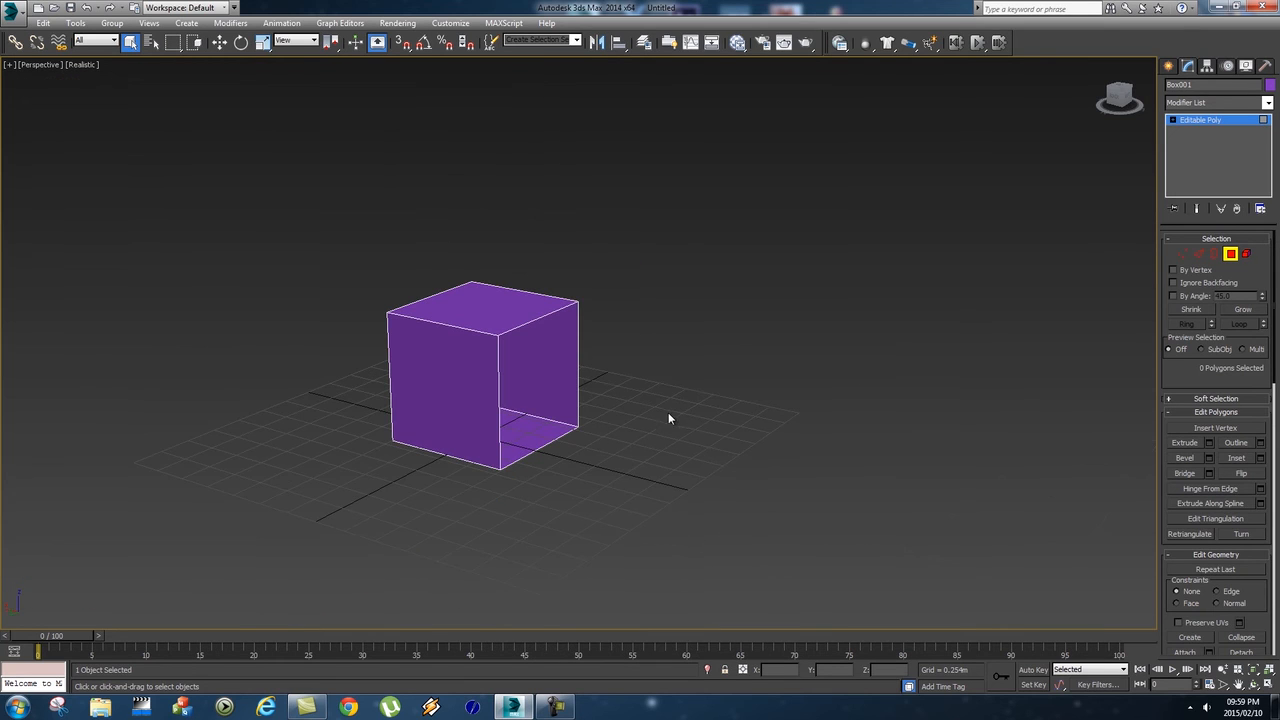
Step: Select the open side's four corner vertices and clone them to element, moved outward along X by about 0.83 m
click(1182, 255)
click(498, 335)
ctrl+click(577, 300)
ctrl+click(575, 425)
ctrl+click(499, 468)
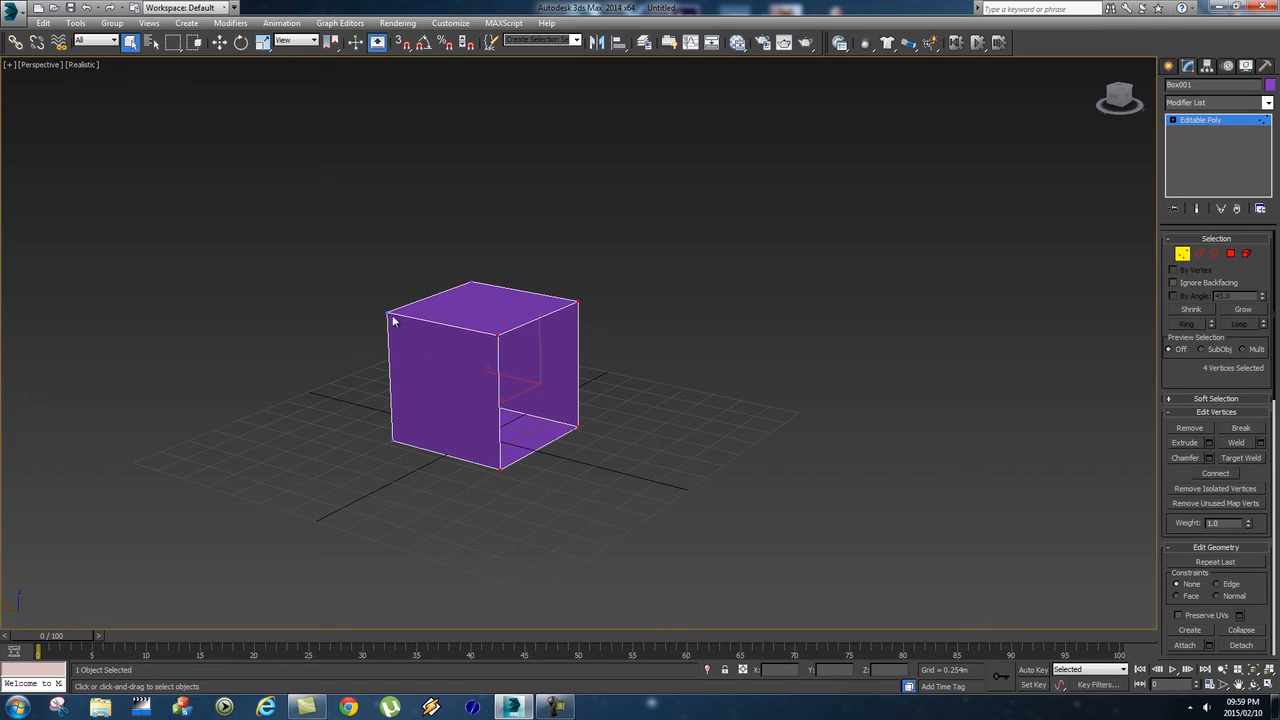
click(221, 43)
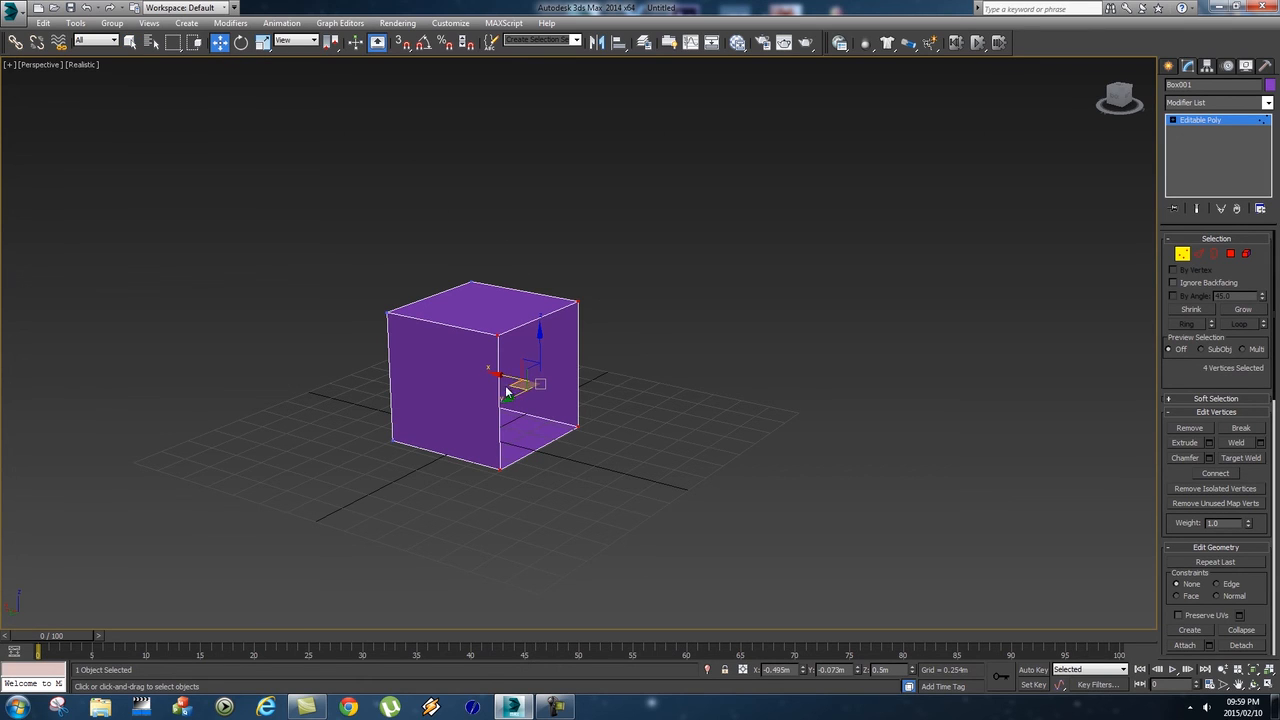
shift+drag(496, 375, 594, 427)
drag(630, 318, 627, 189)
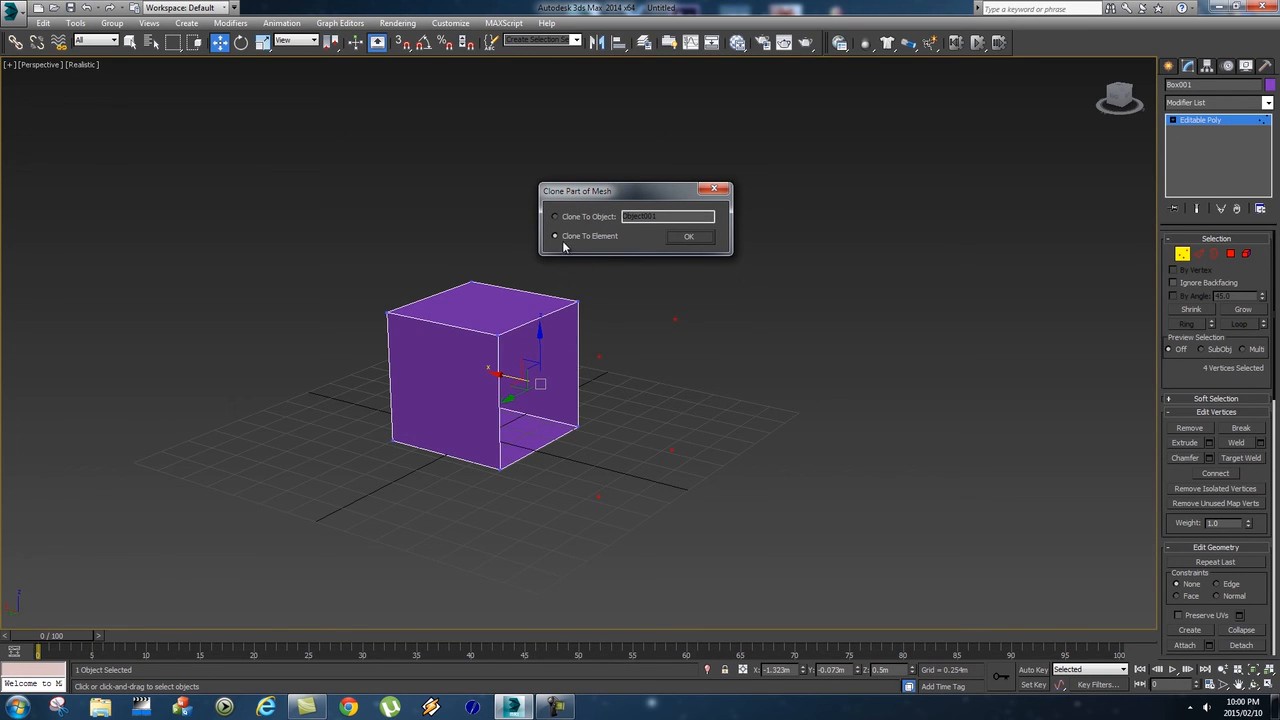
click(688, 237)
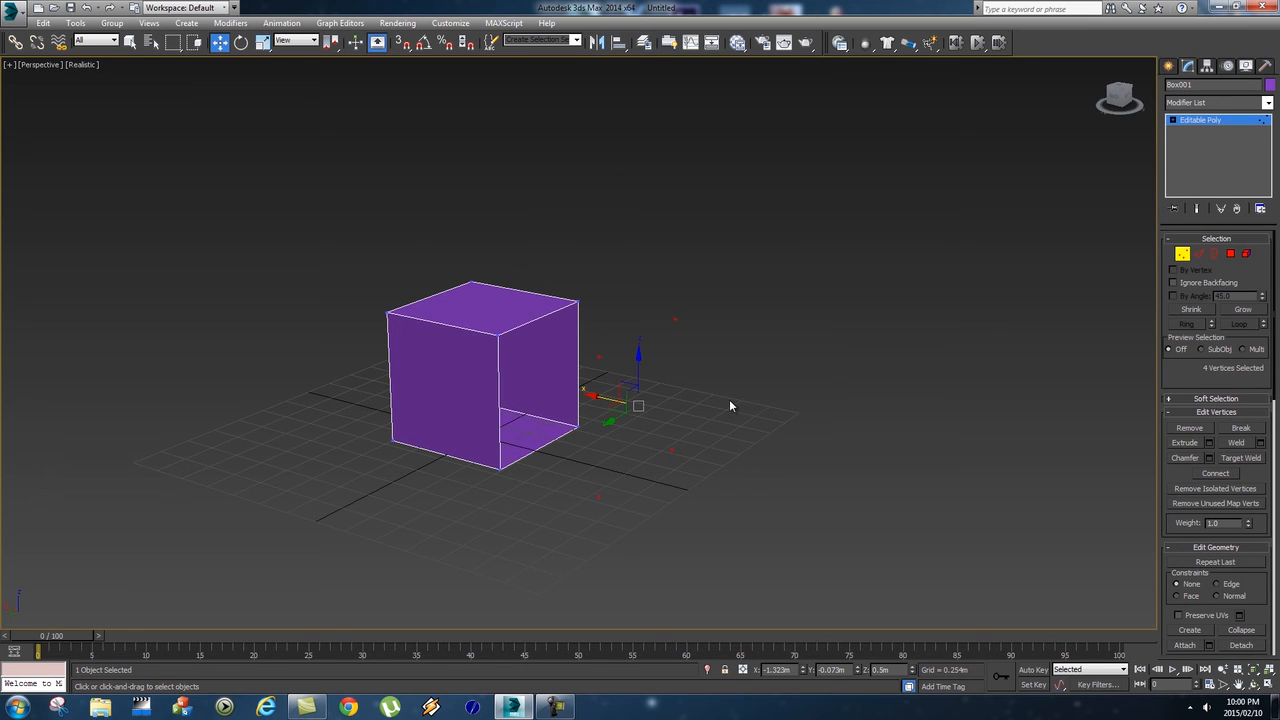
alt+middle_drag(696, 391, 714, 408)
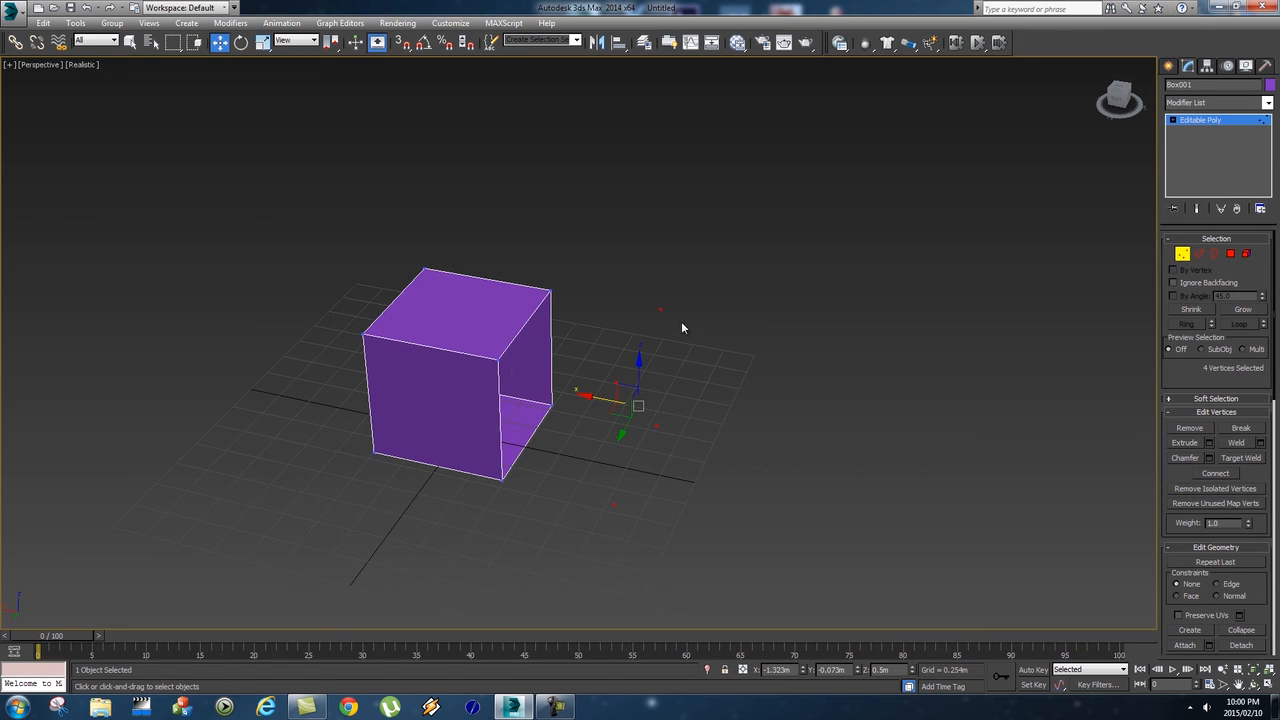
Step: At polygon level, create a top polygon joining the cube's two open upper corners to the two upper cloned vertices
click(1230, 253)
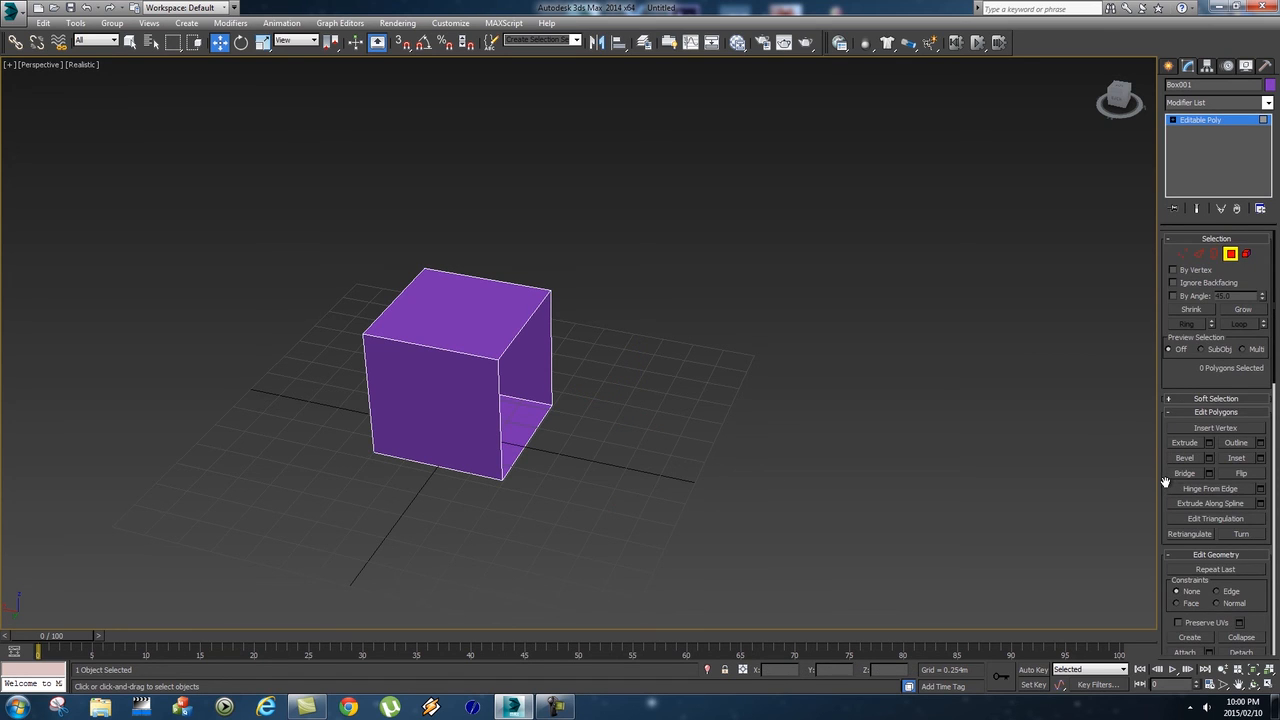
scroll(1168, 480, down, 5)
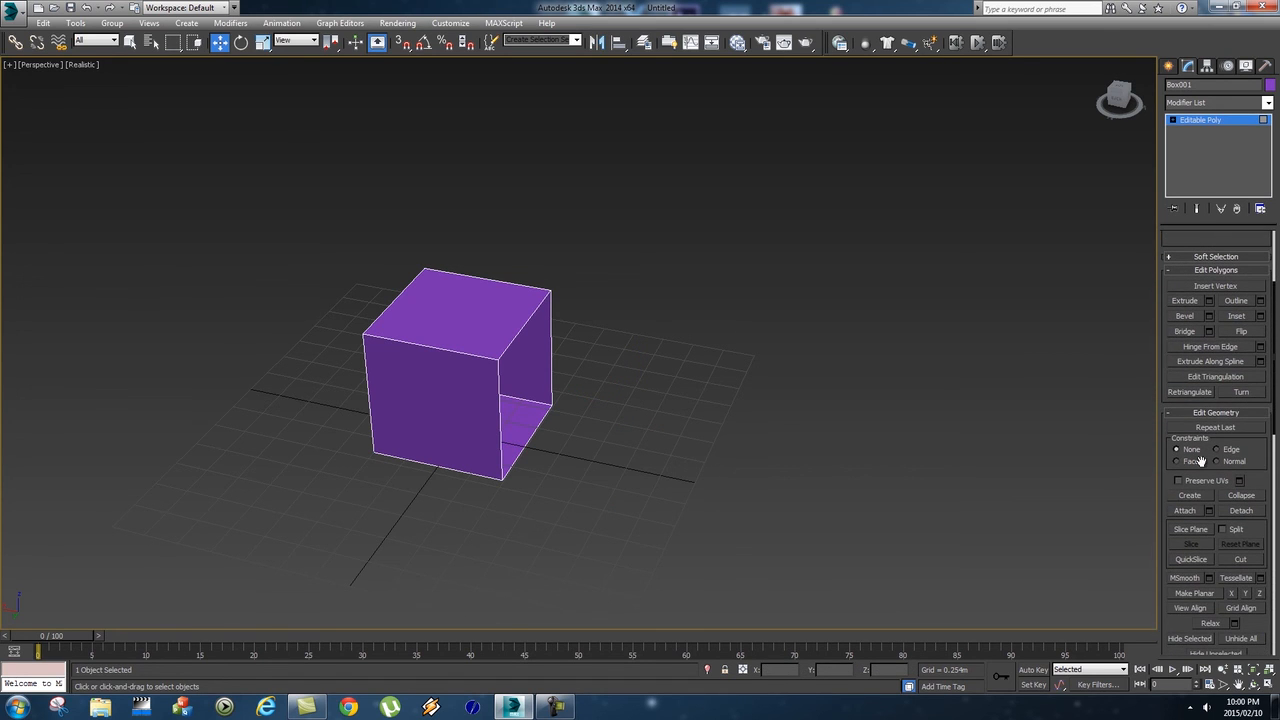
click(1190, 496)
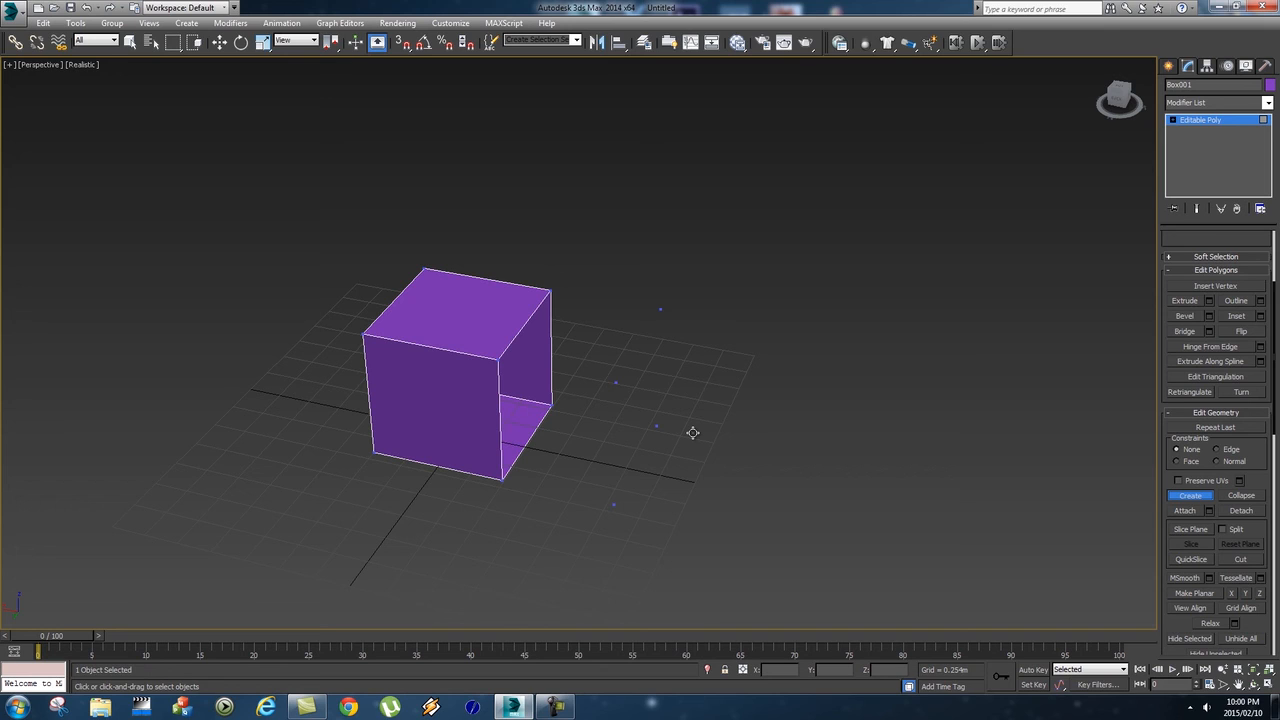
click(616, 382)
click(498, 358)
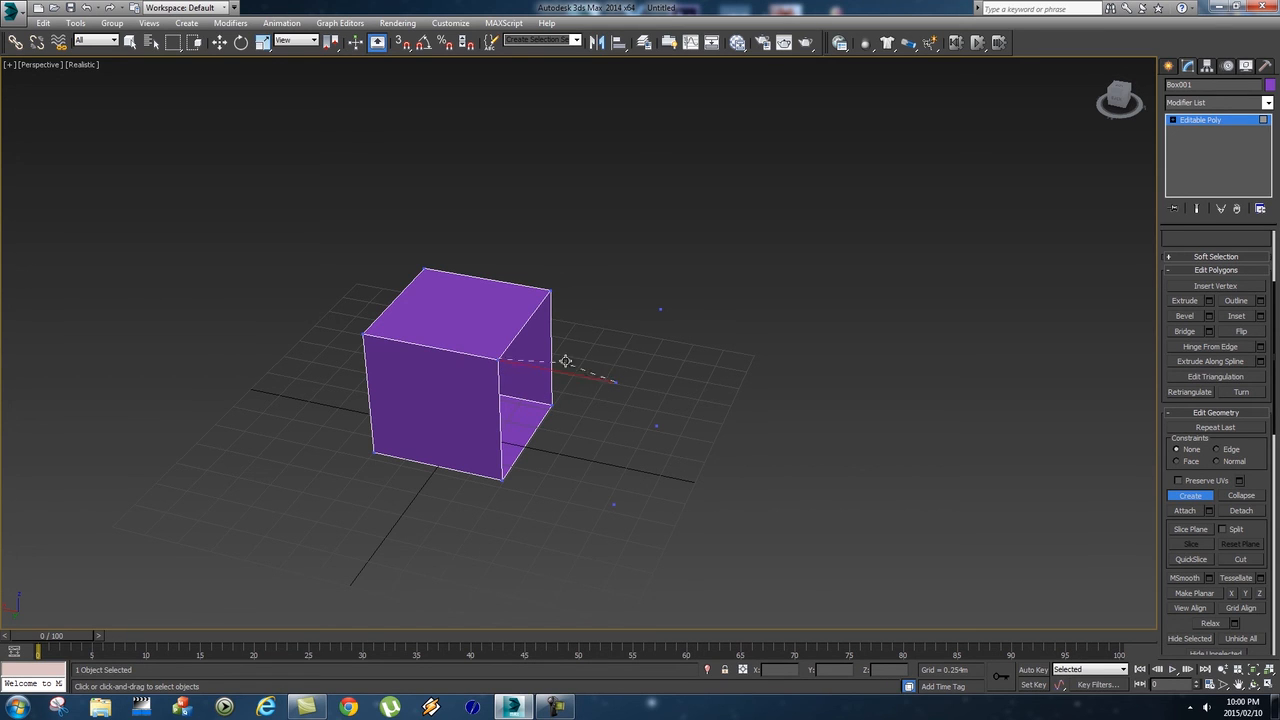
click(550, 290)
click(661, 309)
click(616, 380)
Step: Create a vertical side polygon between the open cube edge and the cloned vertices, extending one of the cube's side walls
alt+middle_drag(731, 420, 780, 429)
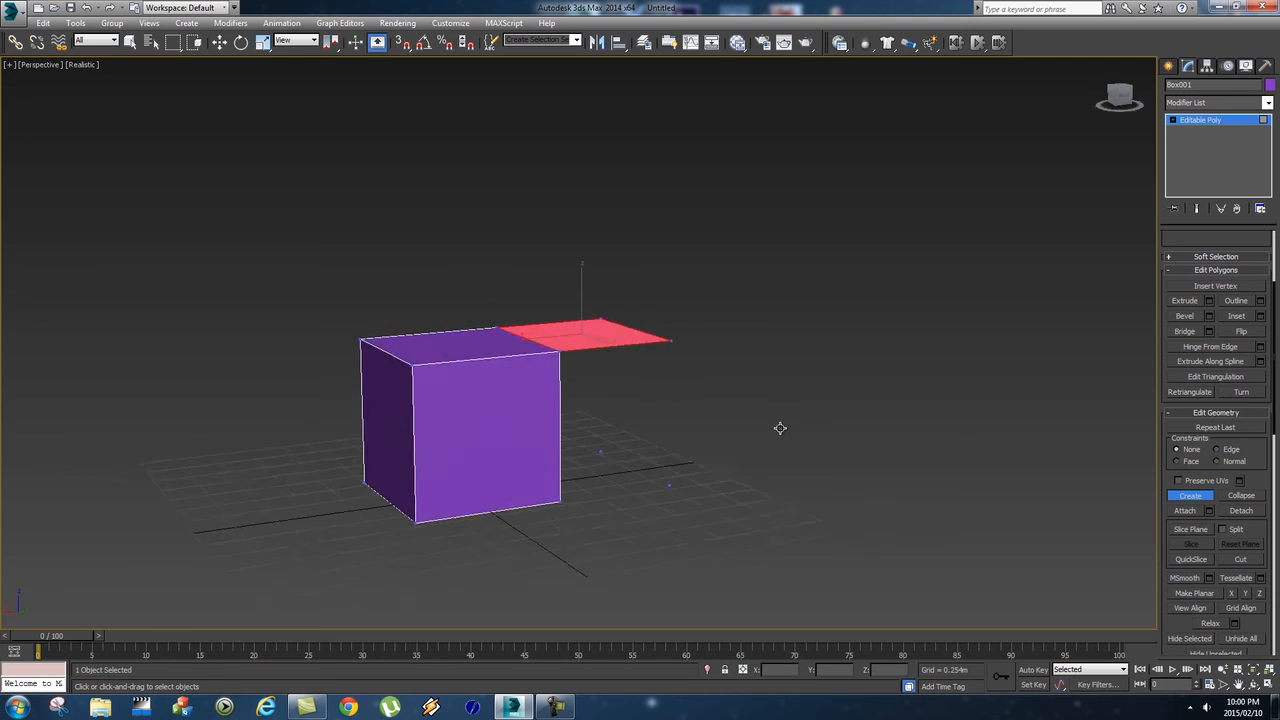
click(557, 505)
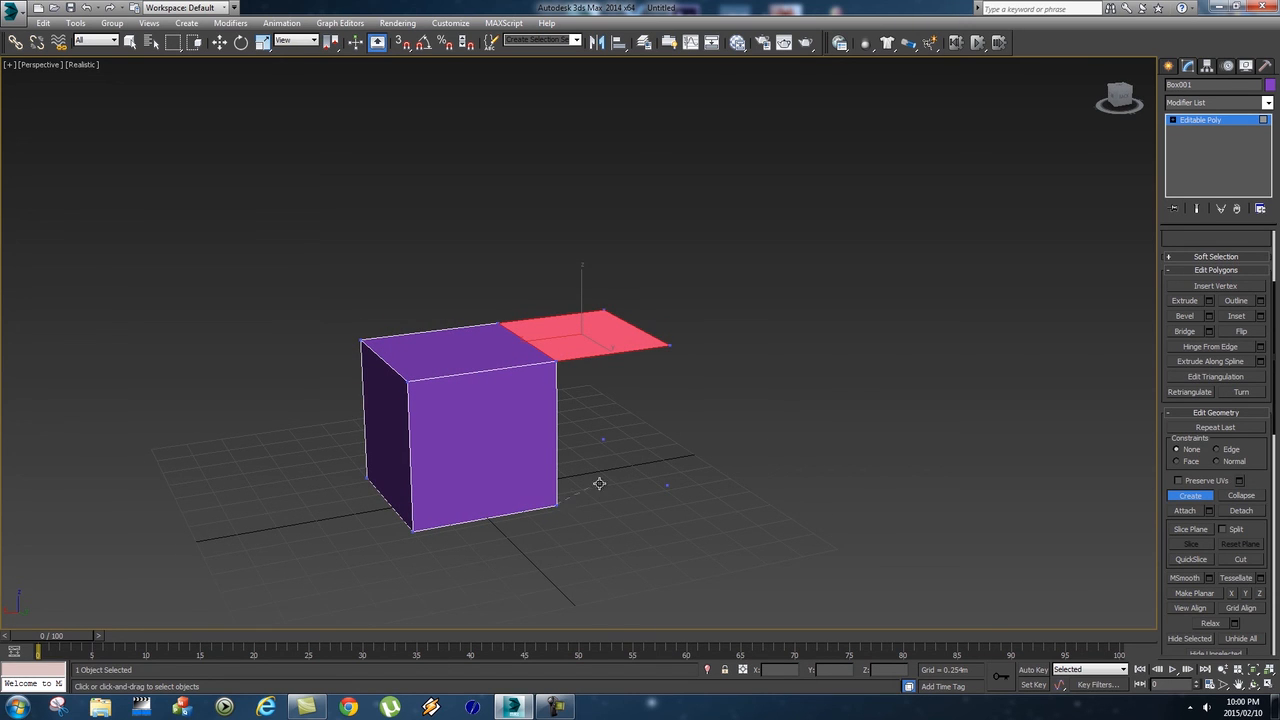
click(557, 361)
click(670, 346)
click(667, 487)
click(555, 506)
Step: Create the matching vertical polygon on the opposite side of the gap, joining the cube's other open edge to the cloned vertices
alt+middle_drag(803, 440, 626, 413)
click(607, 379)
click(604, 529)
click(710, 505)
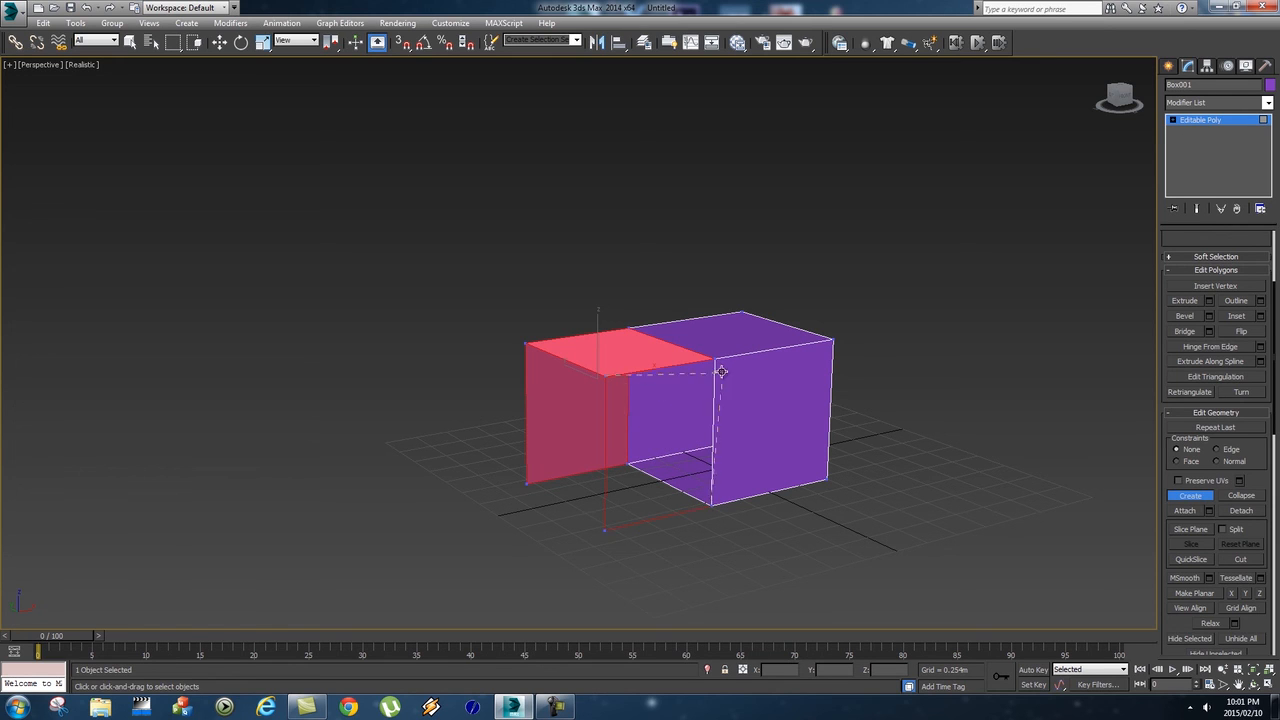
click(713, 357)
click(606, 377)
Step: Create the bottom polygon from the cube's lower open corners and the lower cloned vertices, and inspect the extension
alt+middle_drag(611, 483, 694, 417)
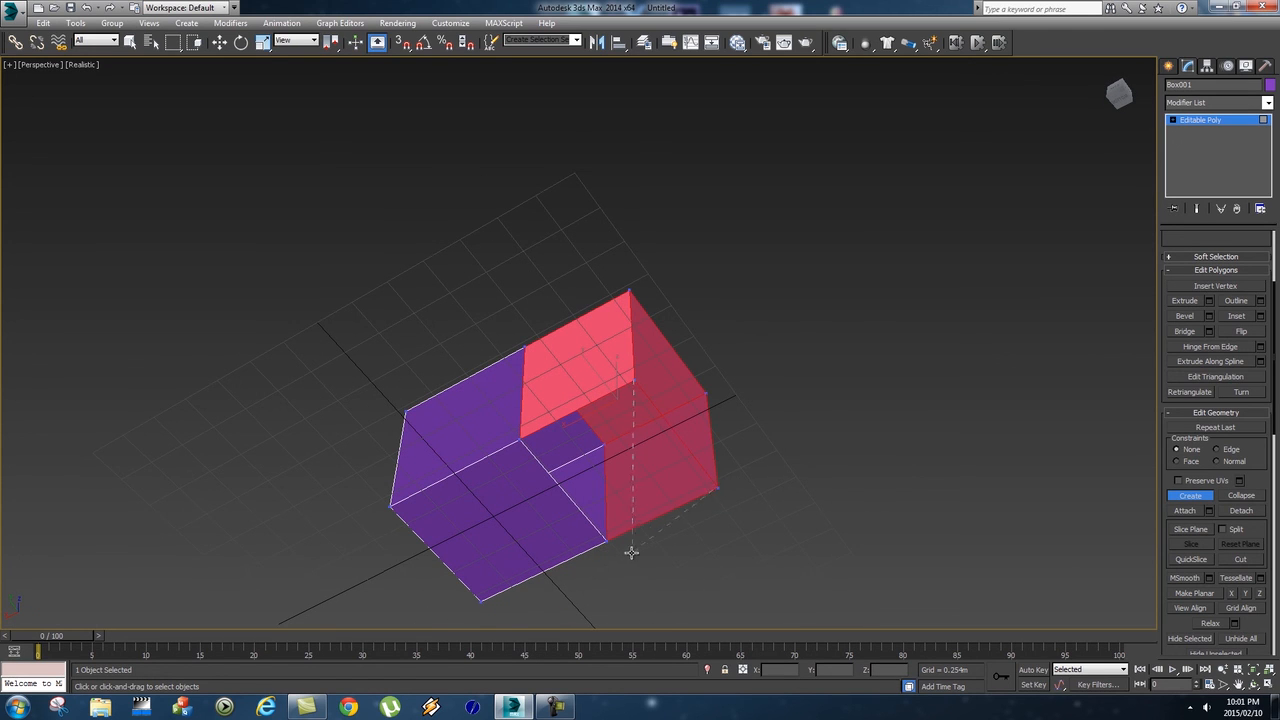
click(636, 385)
alt+middle_drag(743, 414, 752, 491)
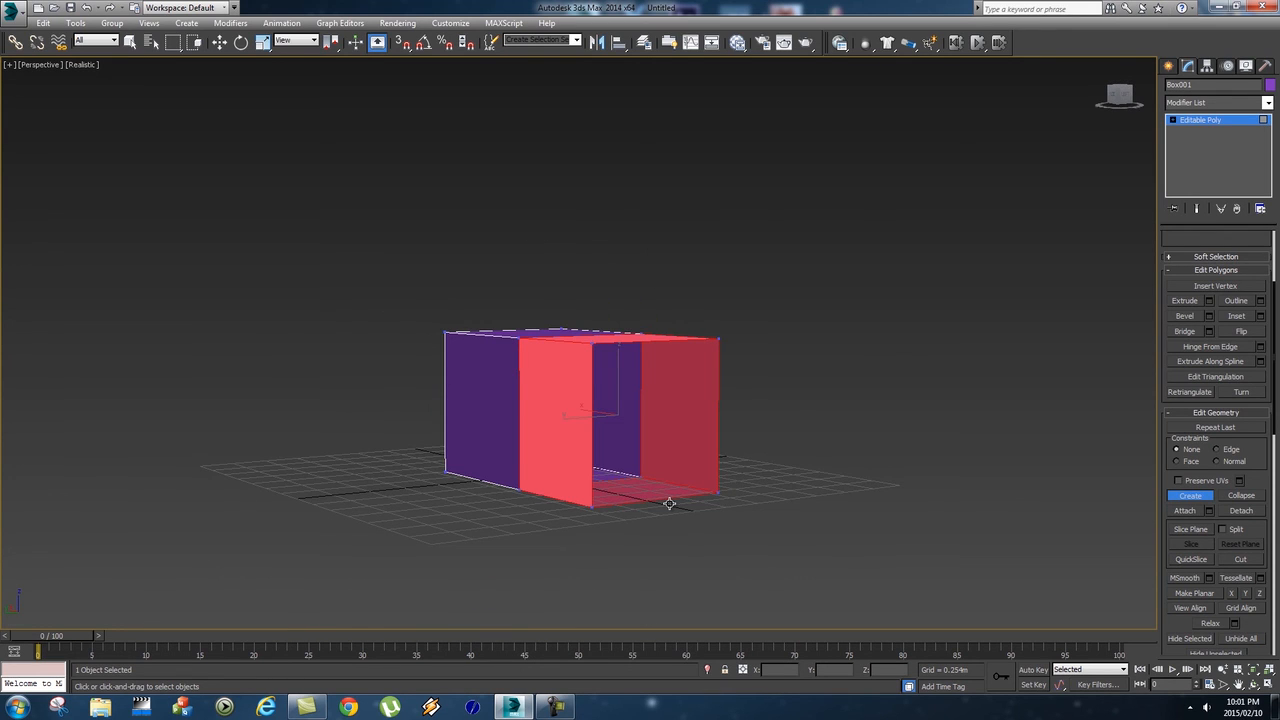